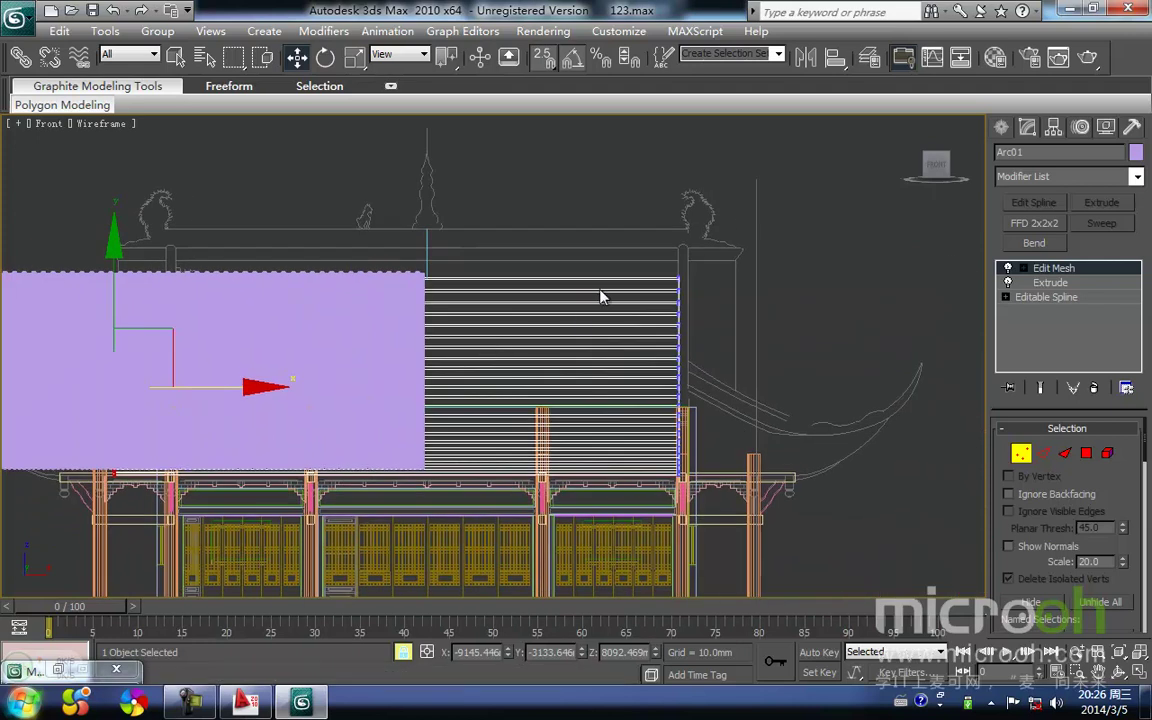
# Step: Move the right-end vertices of the roof slab outward so they snap to the right gable line, then leave vertex editing
pyautogui.moveTo(705, 480); pyautogui.dragTo(737, 538)
pyautogui.press('space')
pyautogui.moveTo(682, 477); pyautogui.dragTo(733, 385)
pyautogui.scroll(4, 766, 288)
pyautogui.moveTo(858, 254); pyautogui.dragTo(453, 404, button='middle')
pyautogui.moveTo(569, 349); pyautogui.dragTo(574, 315)
pyautogui.press('space')
pyautogui.click(612, 336)
pyautogui.moveTo(576, 363); pyautogui.dragTo(660, 325, button='middle')
pyautogui.scroll(-4, 660, 325)
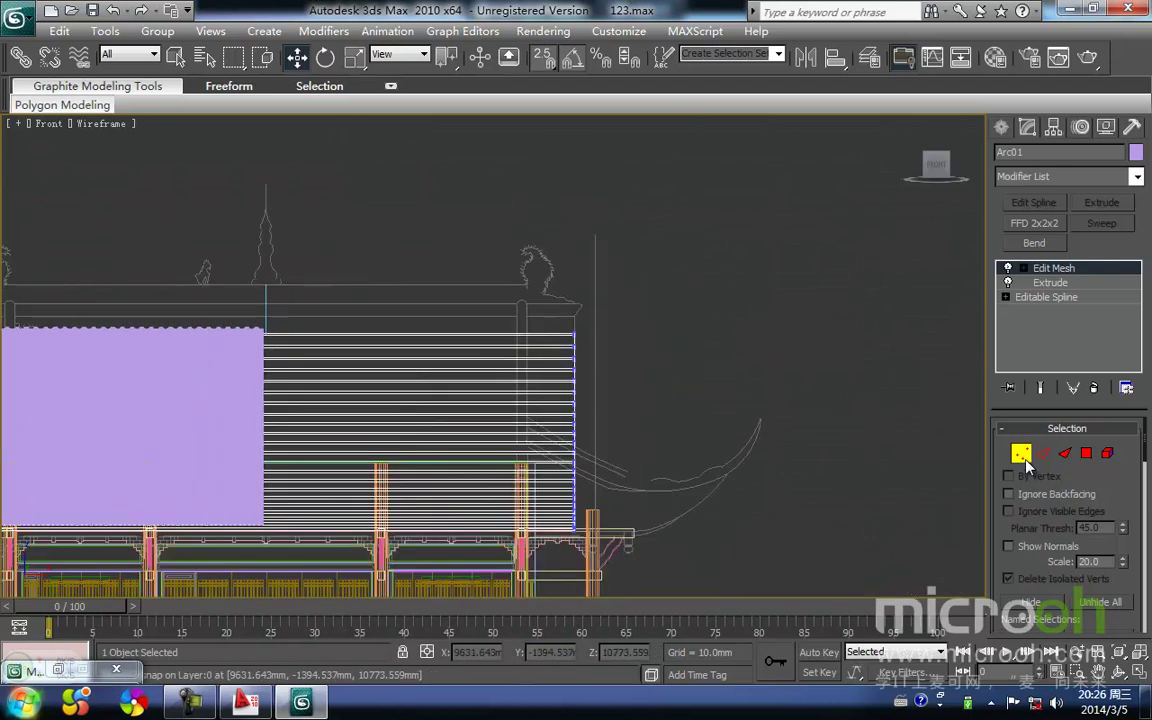
pyautogui.click(1022, 457)
# Step: Centre the roof slab's pivot on the object using Affect Pivot Only
pyautogui.moveTo(295, 398); pyautogui.dragTo(487, 357, button='middle')
pyautogui.scroll(-4, 487, 357)
pyautogui.click(633, 355)
pyautogui.click(625, 350)
pyautogui.press('space')
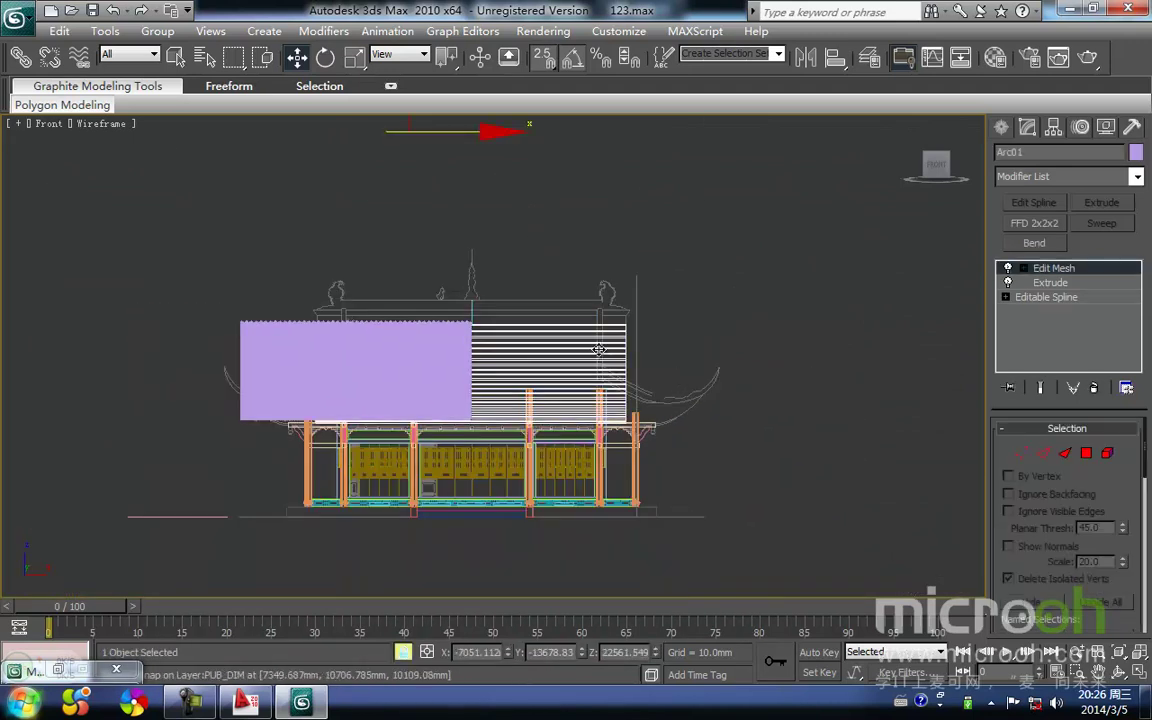
pyautogui.click(1054, 127)
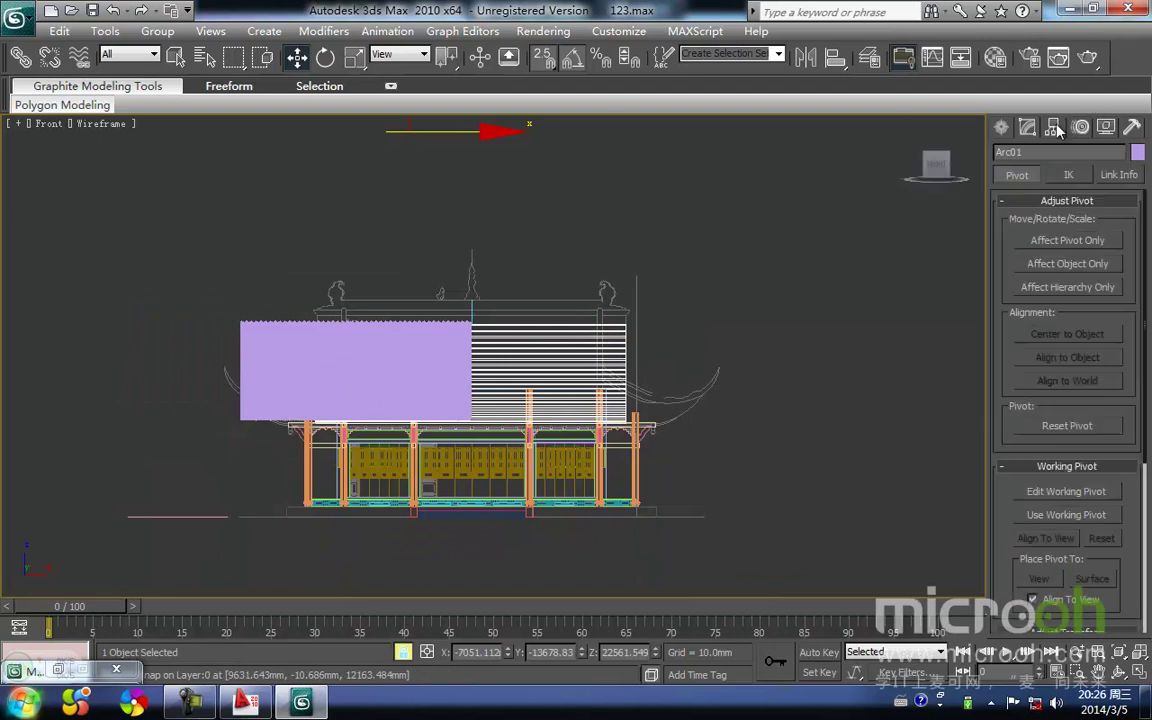
pyautogui.click(1064, 241)
pyautogui.click(1070, 333)
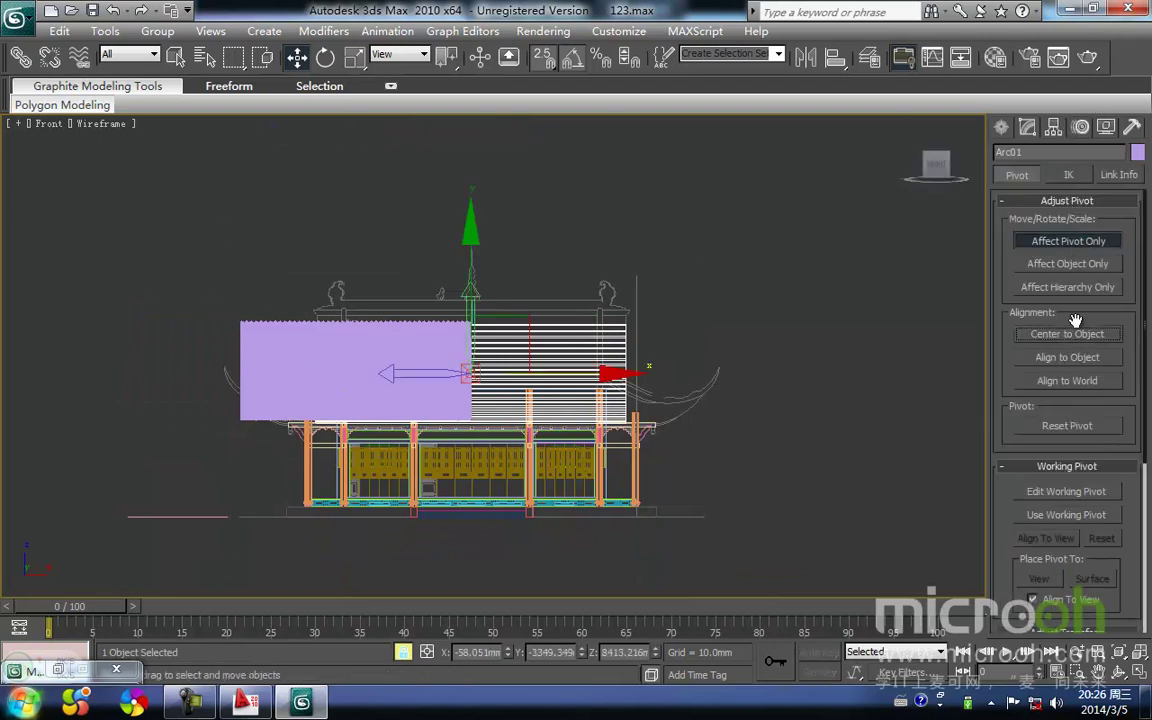
pyautogui.click(1090, 240)
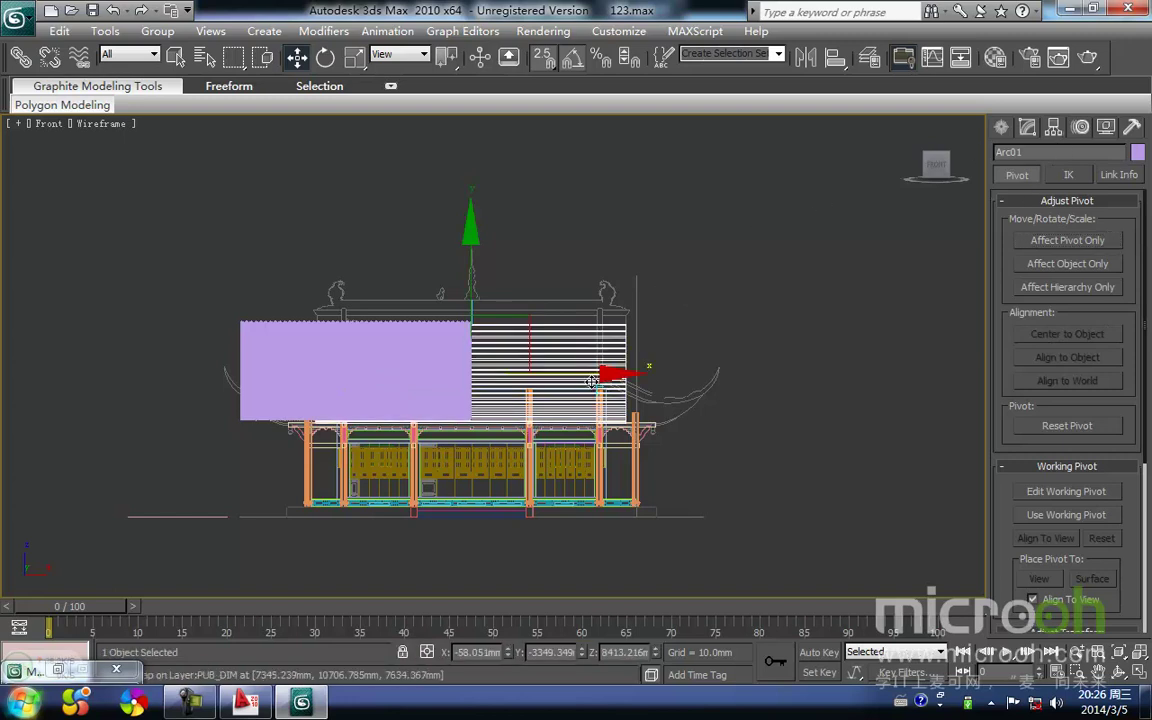
# Step: Clone the roof slab horizontally toward the left side of the building
pyautogui.moveTo(614, 372); pyautogui.dragTo(716, 347, button='middle')
pyautogui.keyDown('shift'); pyautogui.moveTo(658, 349); pyautogui.dragTo(363, 340); pyautogui.keyUp('shift')
pyautogui.press('Return')
pyautogui.moveTo(423, 296); pyautogui.dragTo(460, 281, button='middle')
pyautogui.scroll(3, 450, 280)
pyautogui.moveTo(427, 242); pyautogui.dragTo(463, 226, button='middle')
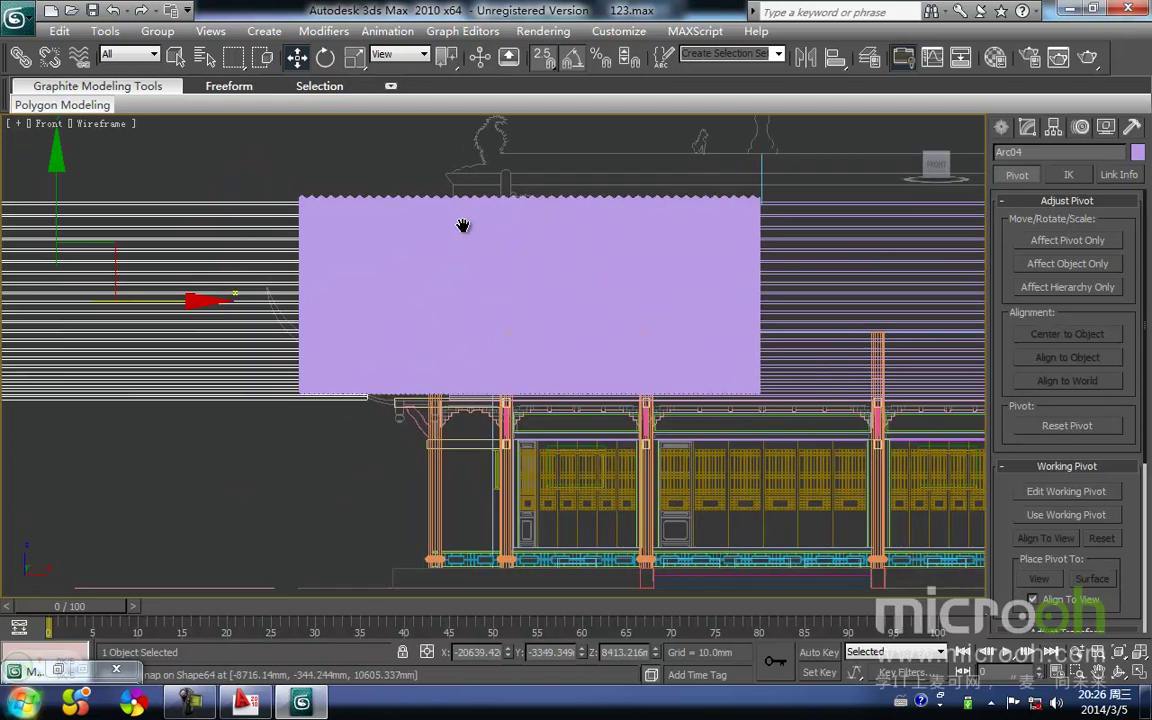
# Step: Move the cloned slab horizontally until its right end snaps to the roof's left gable line
pyautogui.press('space')
pyautogui.moveTo(365, 416); pyautogui.dragTo(454, 182)
pyautogui.moveTo(342, 219); pyautogui.dragTo(720, 214, button='middle')
pyautogui.press('space')
pyautogui.moveTo(586, 428); pyautogui.dragTo(497, 226)
pyautogui.click(503, 198)
pyautogui.moveTo(599, 214); pyautogui.dragTo(541, 261, button='middle')
# Step: Shorten the cloned slab by moving its left-end vertices to line up with the left edge of the roof tiles
pyautogui.click(1028, 130)
pyautogui.moveTo(658, 340); pyautogui.dragTo(680, 306, button='middle')
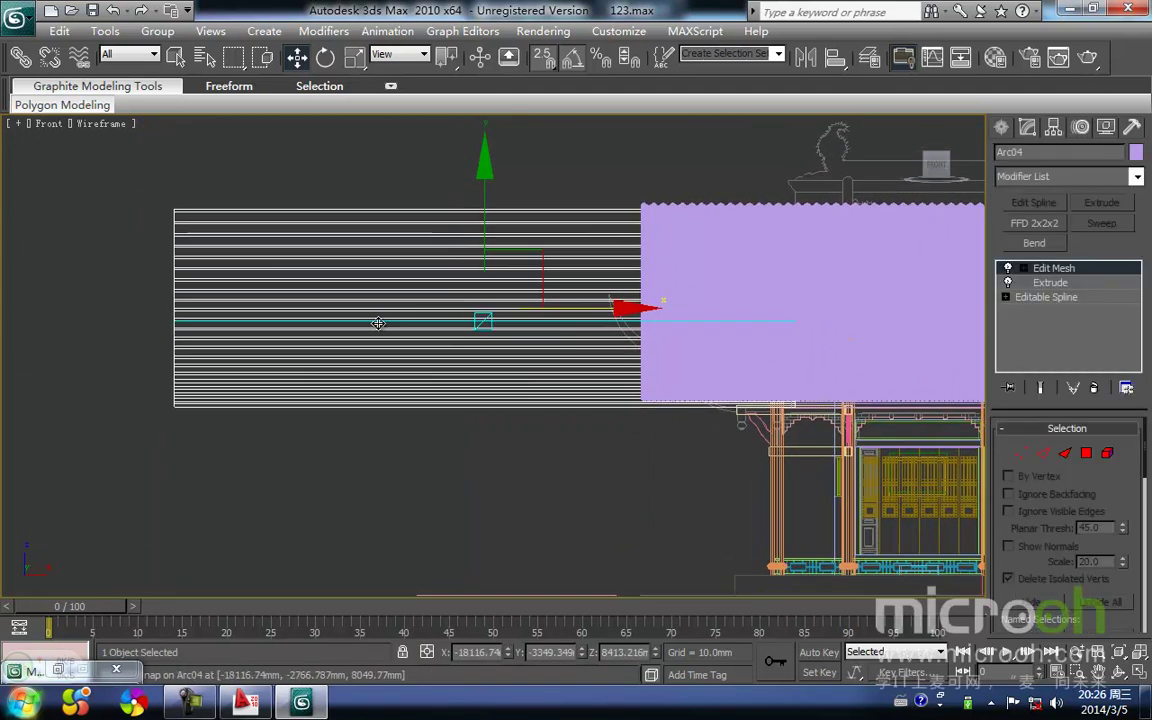
pyautogui.moveTo(181, 339); pyautogui.dragTo(191, 364, button='middle')
pyautogui.press('1')
pyautogui.moveTo(211, 478); pyautogui.dragTo(118, 167)
pyautogui.press('space')
pyautogui.moveTo(245, 346); pyautogui.dragTo(556, 362)
pyautogui.moveTo(570, 434); pyautogui.dragTo(308, 427, button='middle')
pyautogui.moveTo(246, 443); pyautogui.dragTo(386, 424)
pyautogui.moveTo(463, 442); pyautogui.dragTo(430, 455, button='middle')
pyautogui.scroll(3, 177, 360)
pyautogui.scroll(-2, 430, 455)
pyautogui.moveTo(360, 455); pyautogui.dragTo(386, 535, button='middle')
pyautogui.press('1')
# Step: Isolate the narrow left tile group together with the cloned slab beneath it and view them at an angle
pyautogui.click(365, 404)
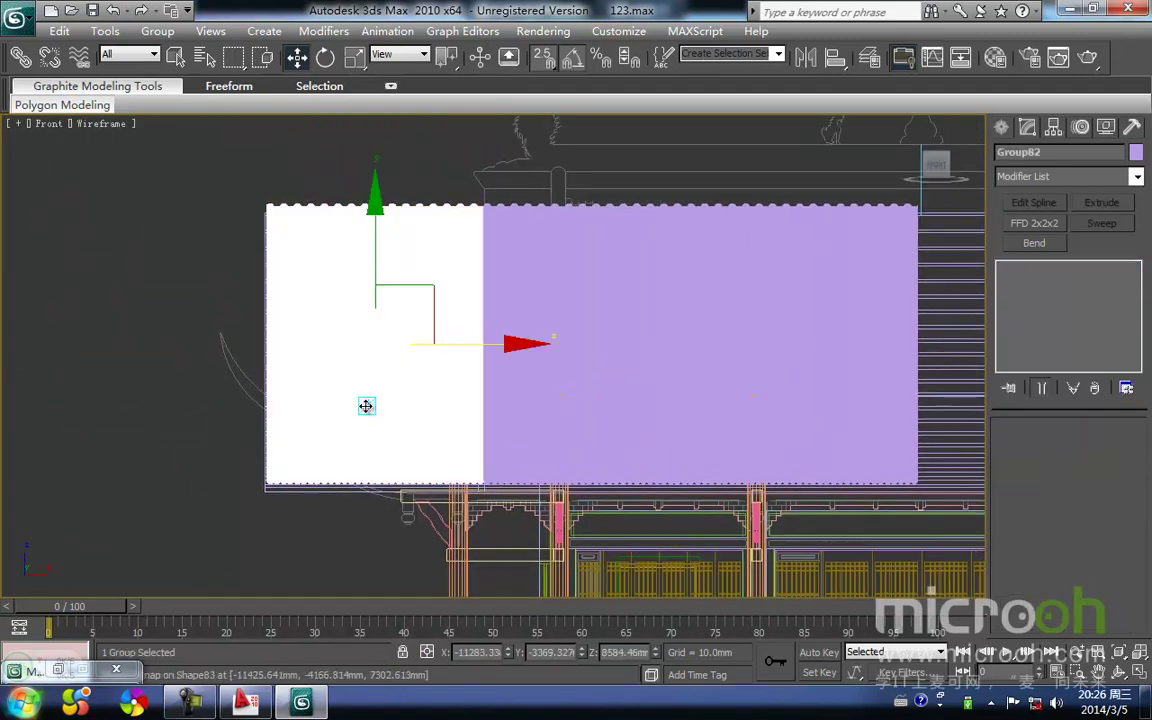
pyautogui.moveTo(375, 401); pyautogui.dragTo(388, 364, button='middle')
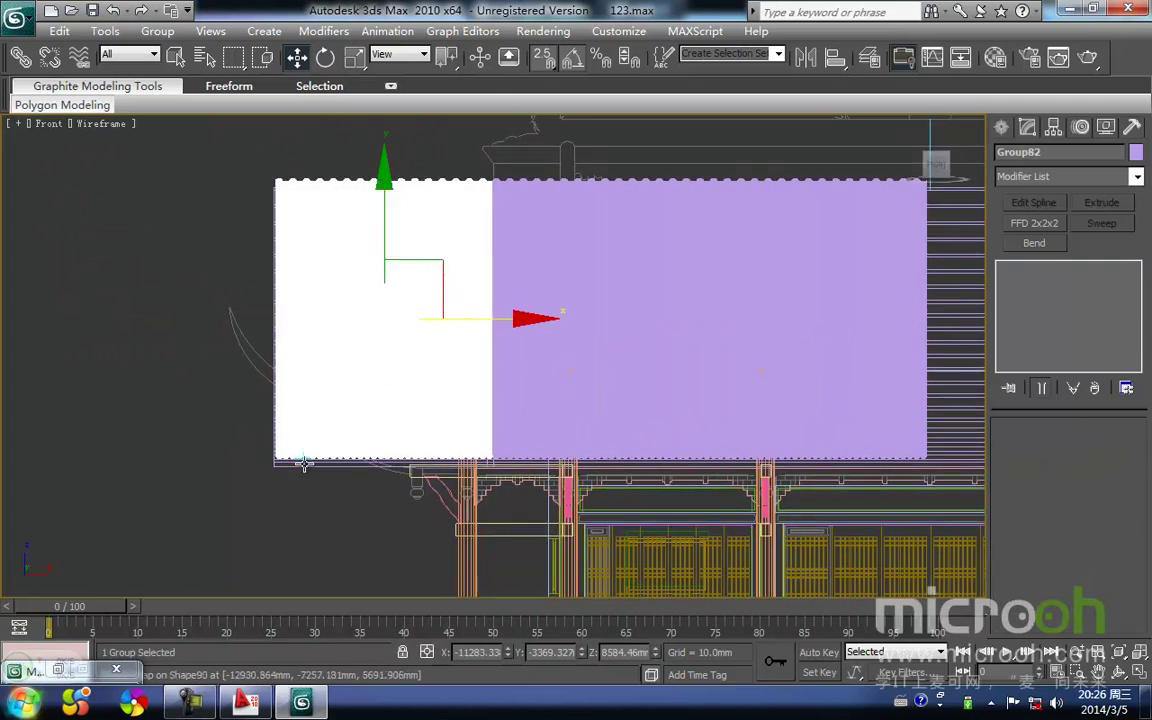
pyautogui.keyDown('ctrl'); pyautogui.click(304, 463); pyautogui.keyUp('ctrl')
pyautogui.hotkey('alt', 'q')
pyautogui.moveTo(375, 449); pyautogui.dragTo(474, 481, button='middle')
pyautogui.moveTo(513, 433); pyautogui.dragTo(172, 383, button='middle')
pyautogui.scroll(-2, 172, 383)
pyautogui.click(486, 539)
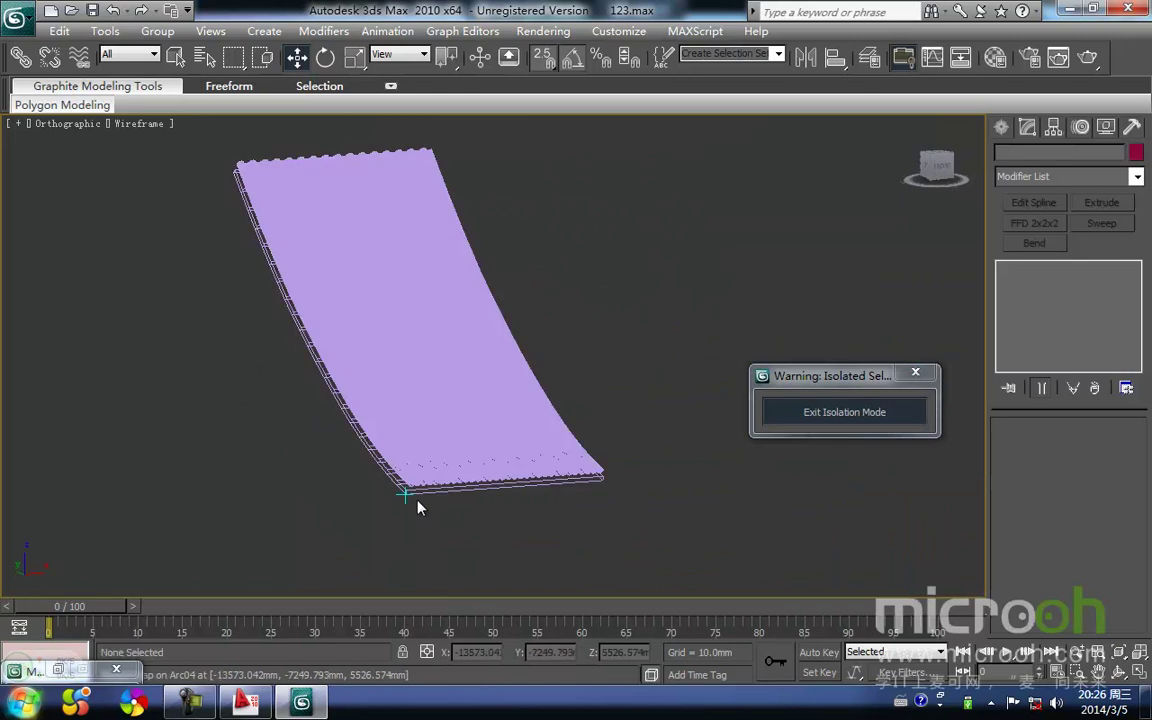
# Step: Move the slab horizontally out from under the tile group so it stands clear on the left
pyautogui.click(414, 492)
pyautogui.press('f')
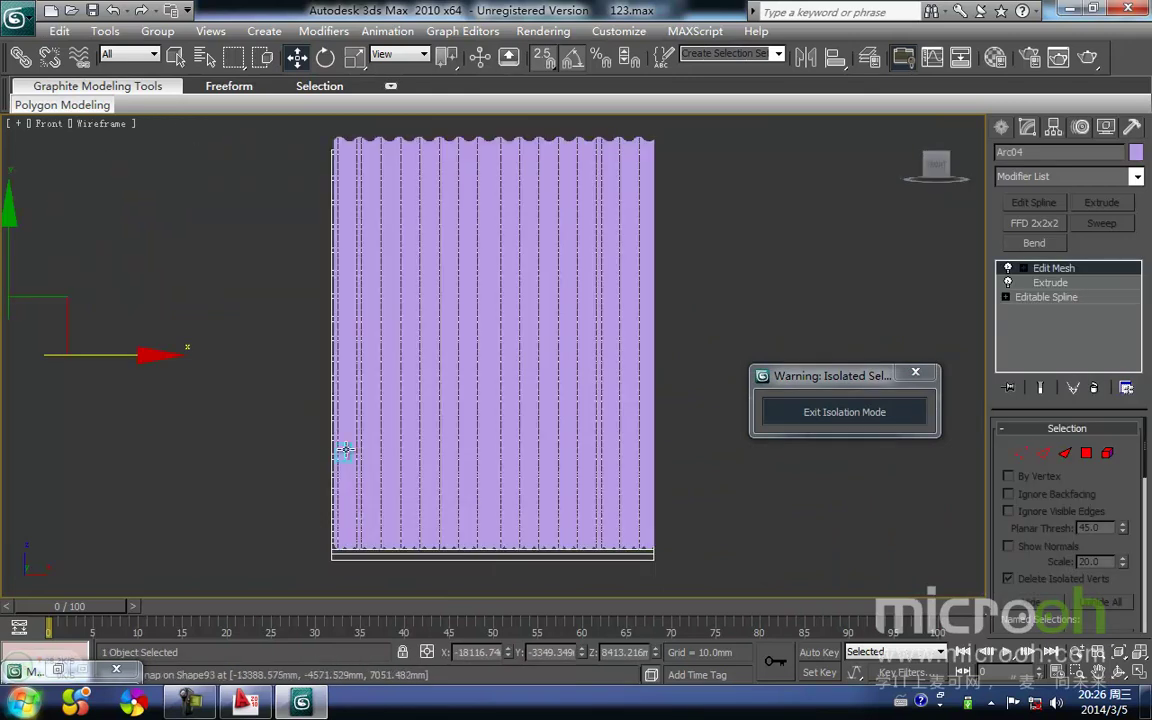
pyautogui.scroll(-4, 316, 400)
pyautogui.moveTo(357, 343); pyautogui.dragTo(116, 385)
pyautogui.click(401, 507)
pyautogui.moveTo(260, 440); pyautogui.dragTo(408, 484, button='middle')
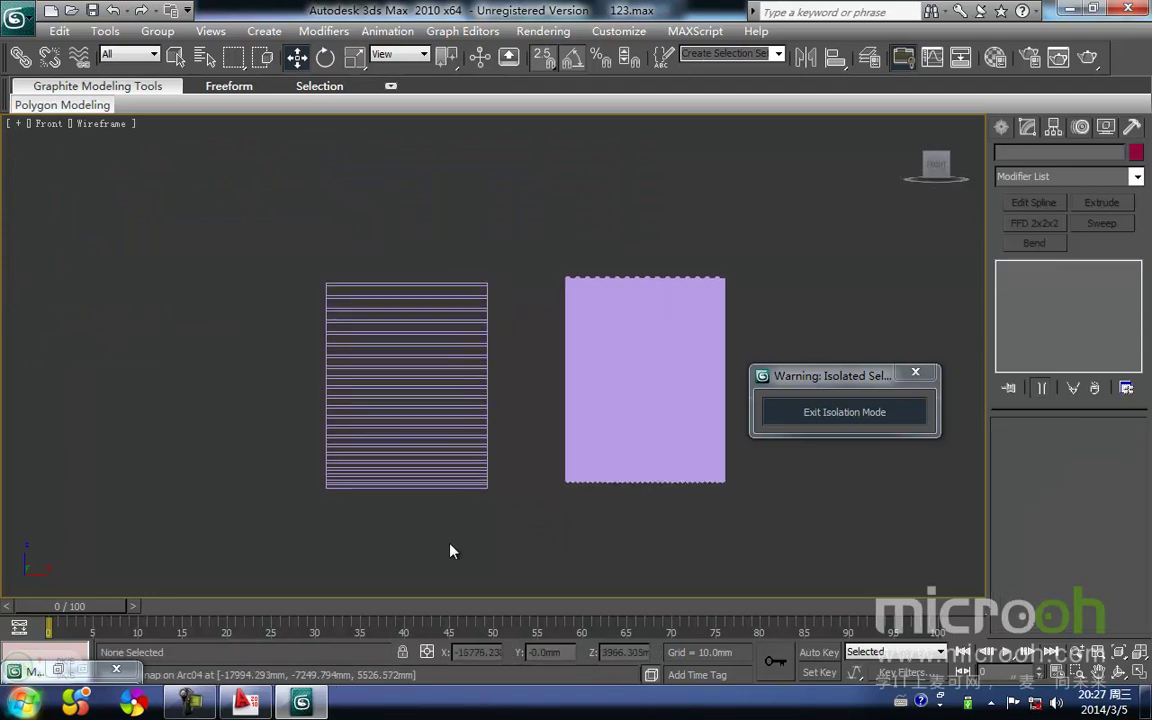
# Step: Examine the curved slab beside the tile group in shaded view and in front wireframe
pyautogui.moveTo(440, 545); pyautogui.dragTo(330, 456)
pyautogui.keyDown('alt'); pyautogui.moveTo(406, 365); pyautogui.dragTo(200, 323, button='middle'); pyautogui.keyUp('alt')
pyautogui.press('F3')
pyautogui.click(393, 425)
pyautogui.moveTo(393, 424); pyautogui.dragTo(292, 324)
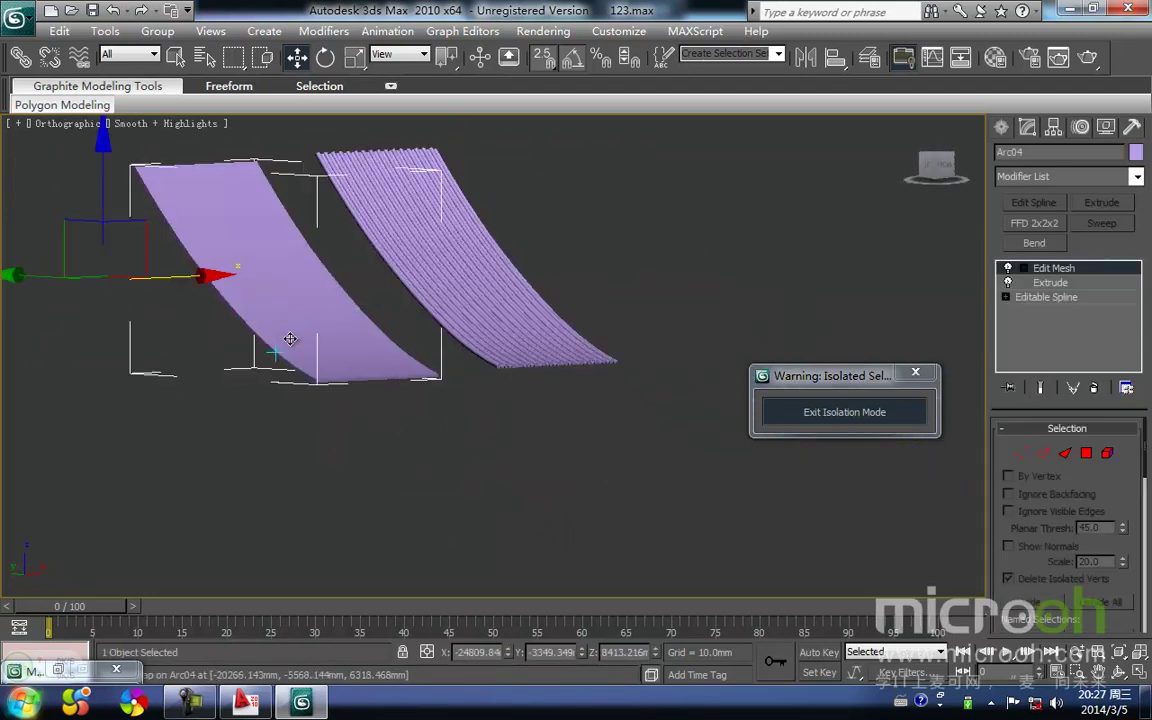
pyautogui.press('f')
pyautogui.press('z')
pyautogui.moveTo(295, 381); pyautogui.dragTo(291, 367, button='middle')
pyautogui.press('F3')
pyautogui.scroll(-2, 483, 438)
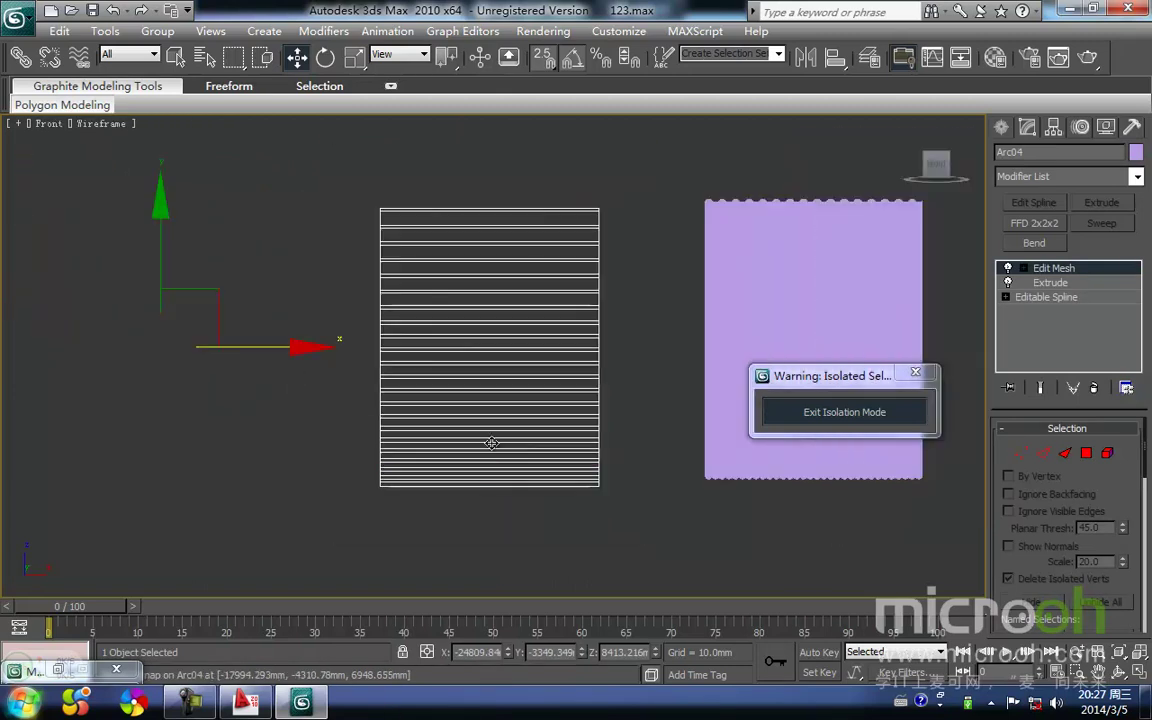
pyautogui.moveTo(413, 402); pyautogui.dragTo(428, 397, button='middle')
pyautogui.scroll(-2, 501, 354)
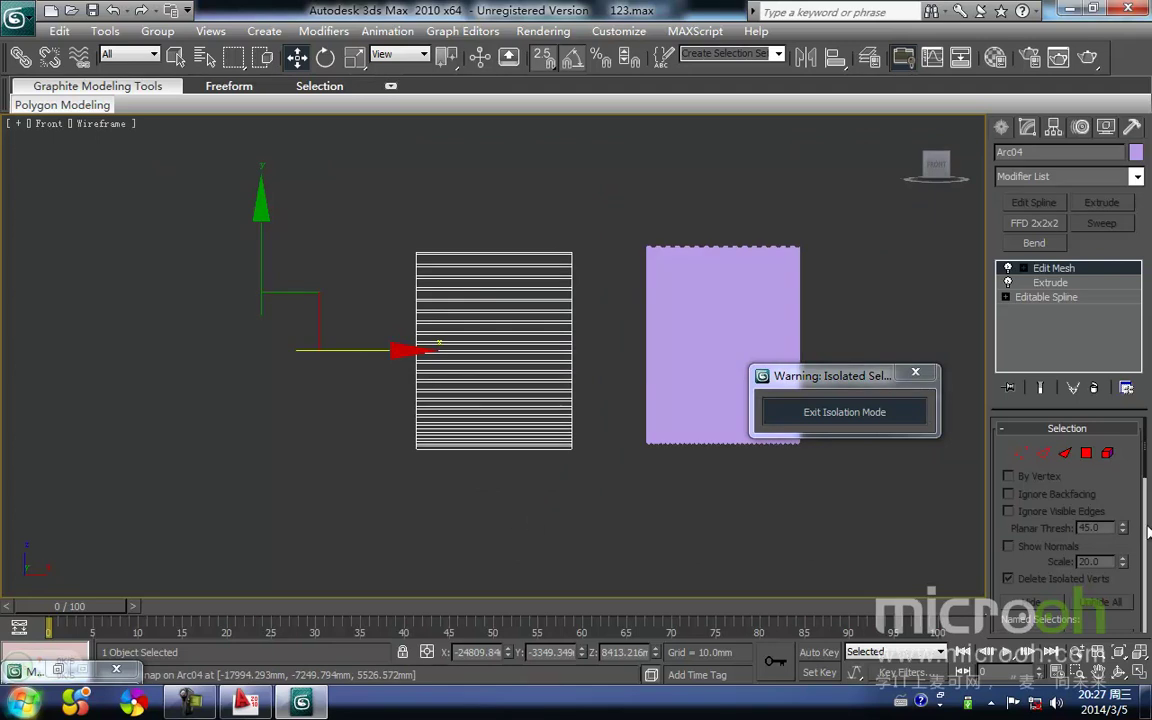
# Step: Add an Edit Poly modifier to the slab and switch to edge level
pyautogui.click(1042, 455)
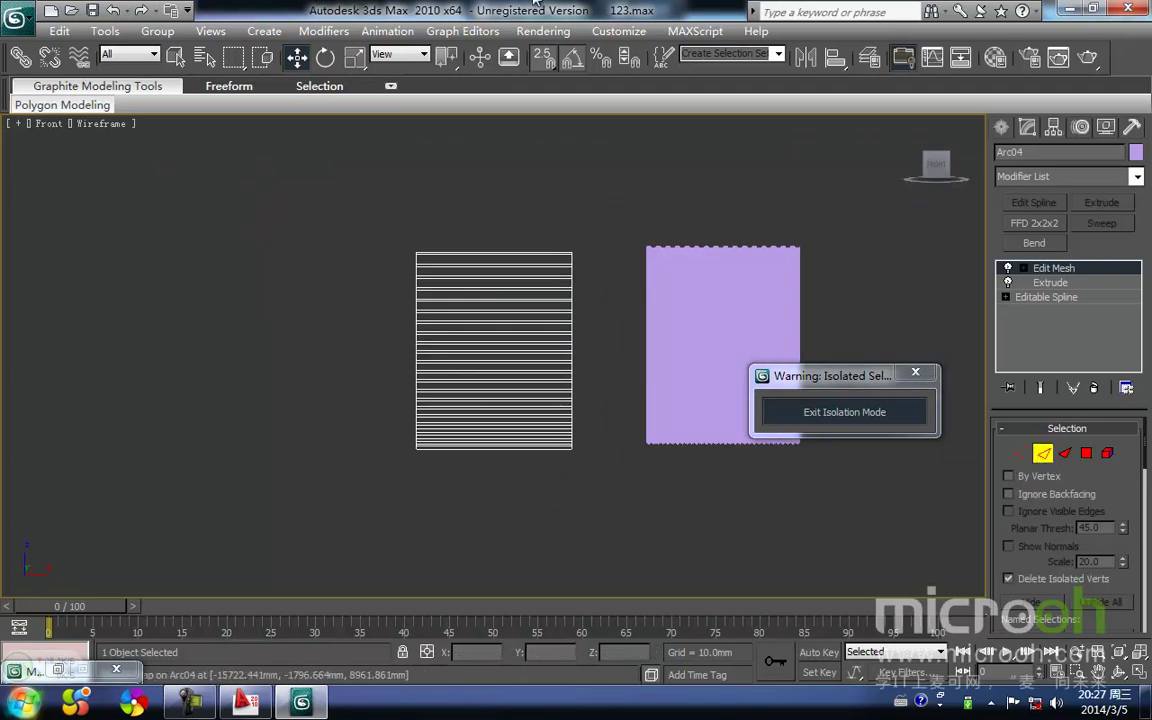
pyautogui.click(1139, 180)
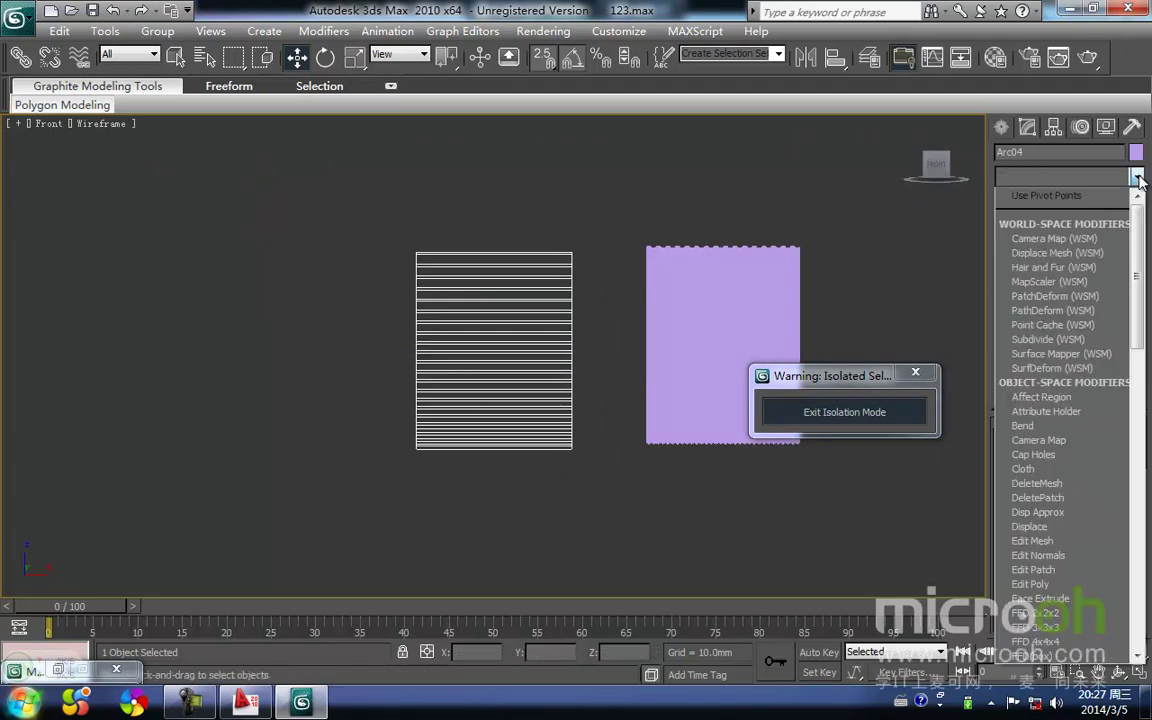
pyautogui.press('e')
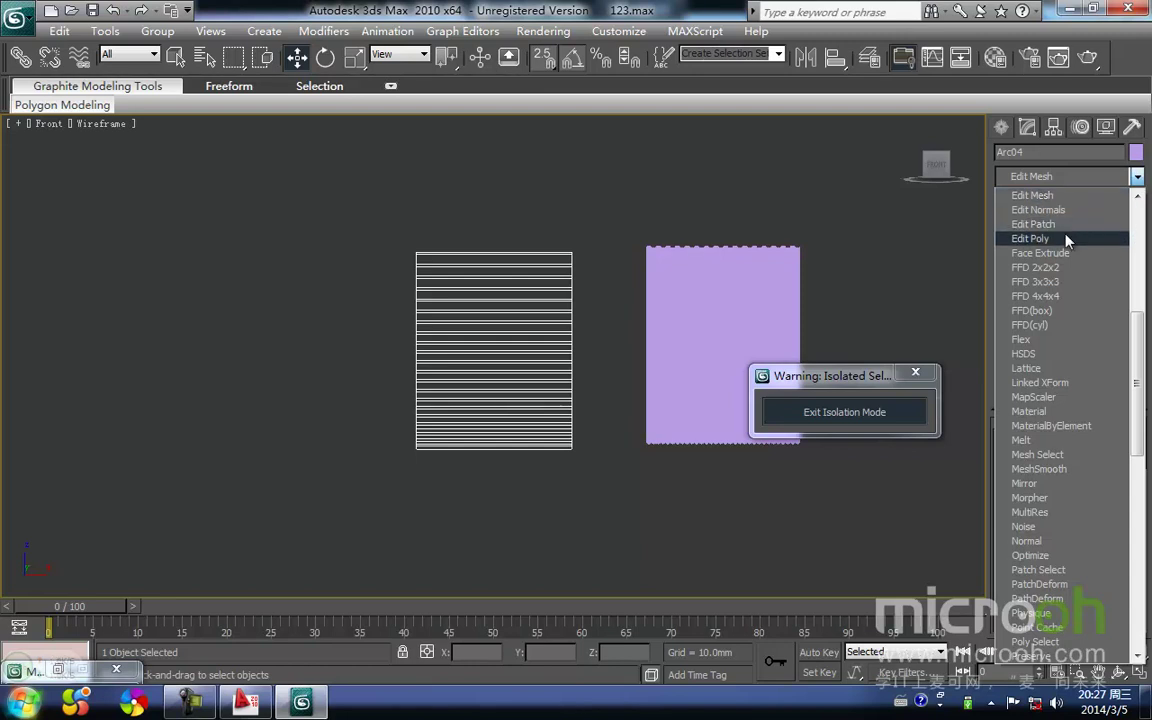
pyautogui.click(1066, 239)
pyautogui.click(1045, 574)
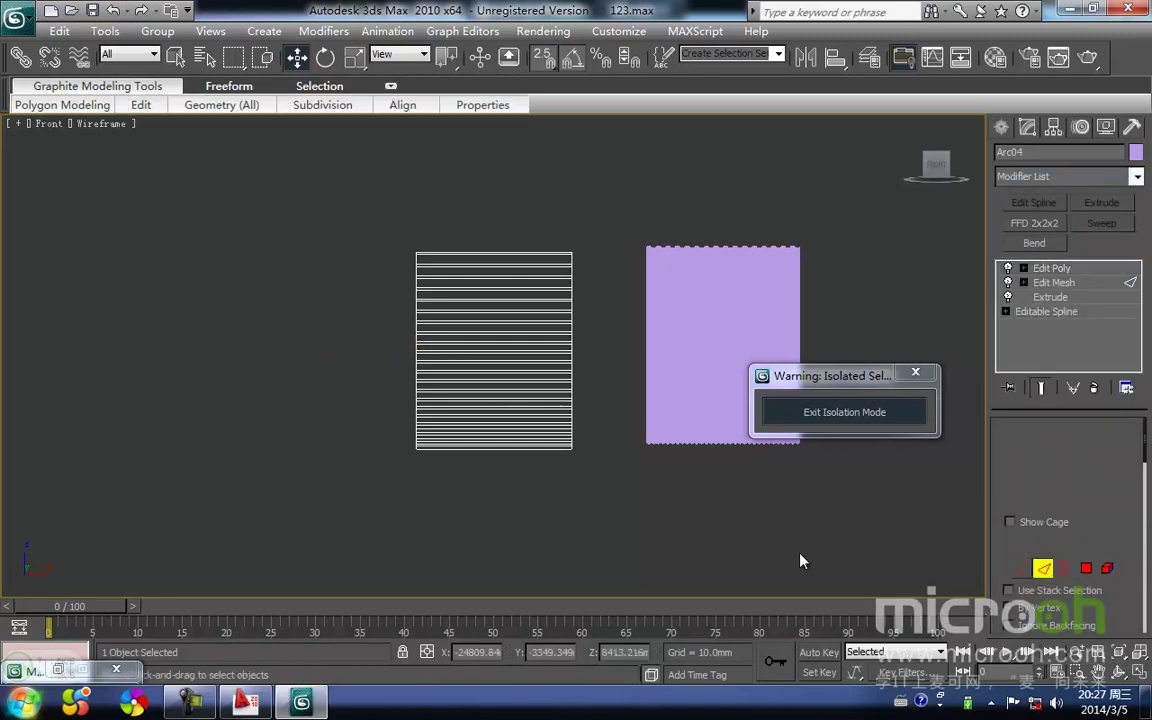
# Step: Connect all the slab's horizontal edges with 11 segments
pyautogui.moveTo(523, 486); pyautogui.dragTo(463, 187)
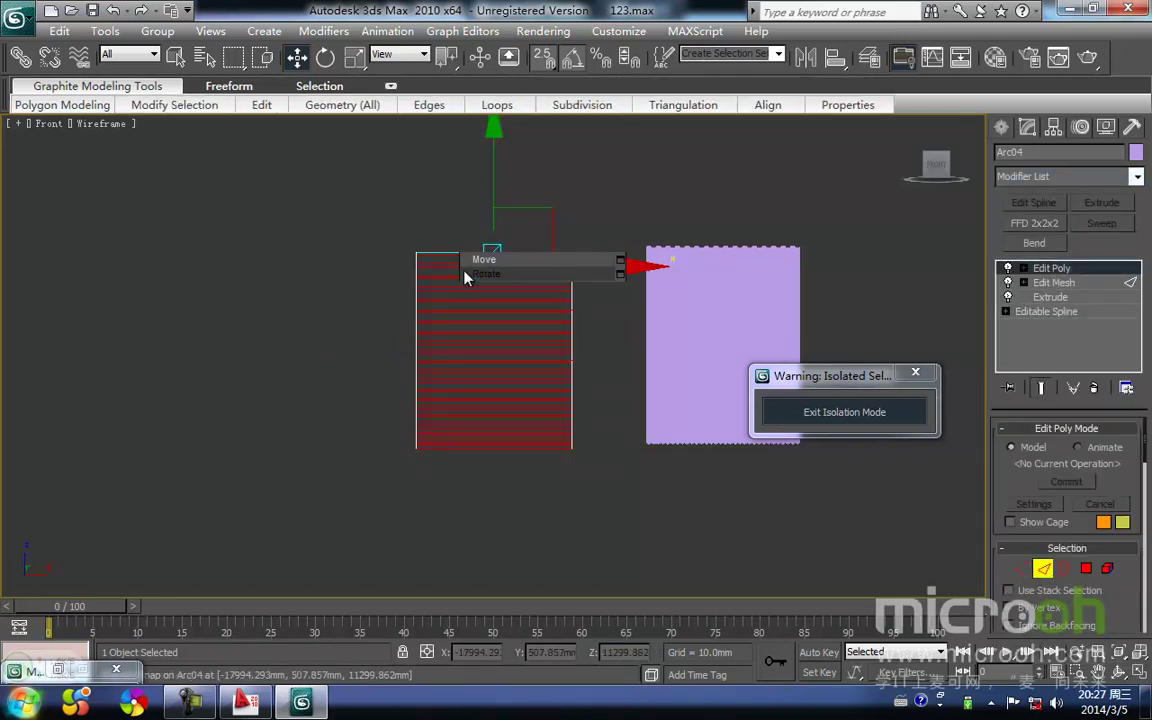
pyautogui.rightClick(465, 277)
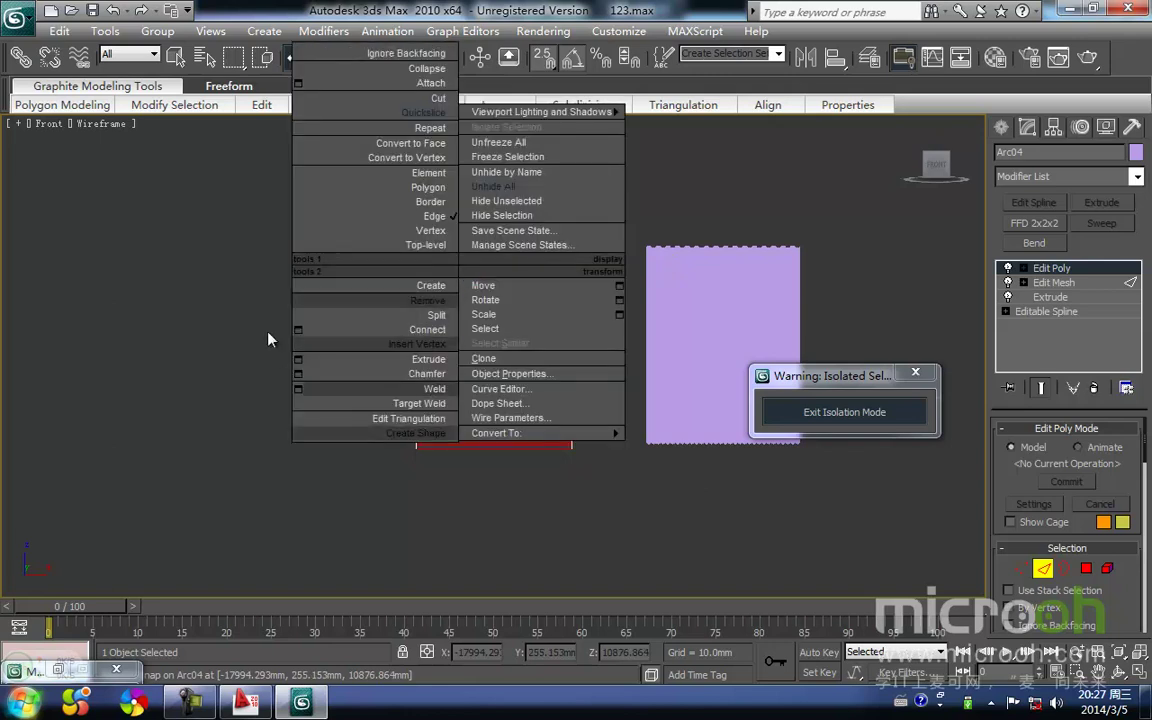
pyautogui.click(298, 330)
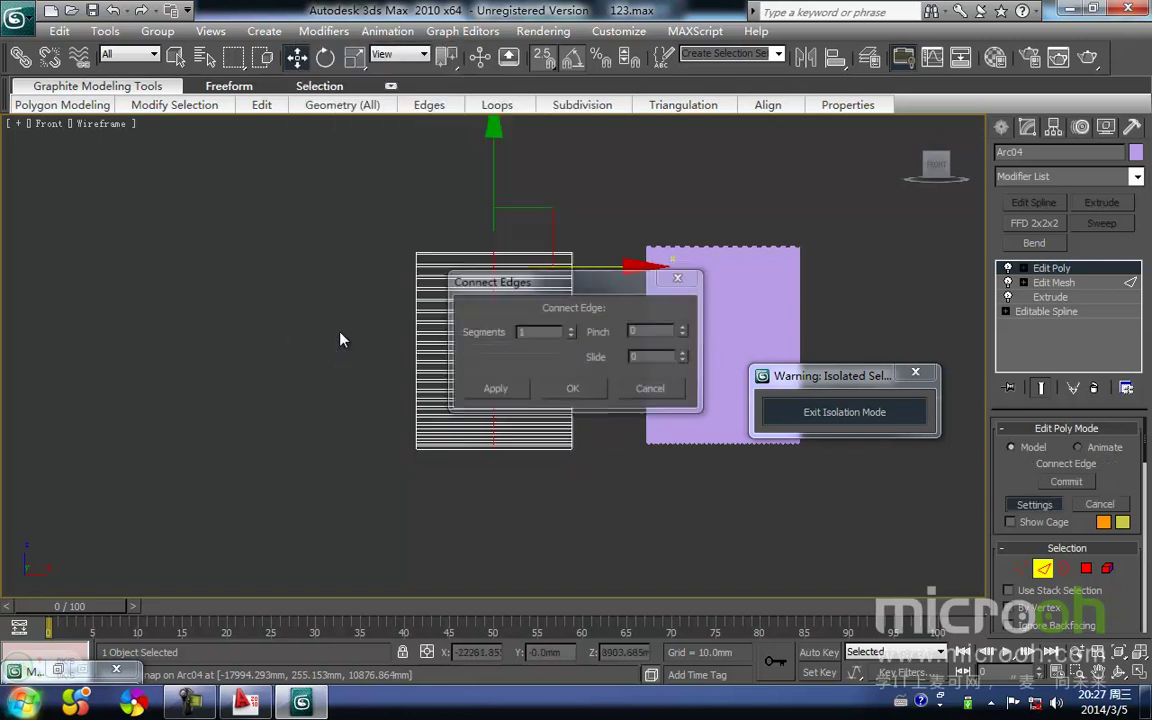
pyautogui.moveTo(593, 290); pyautogui.dragTo(642, 302)
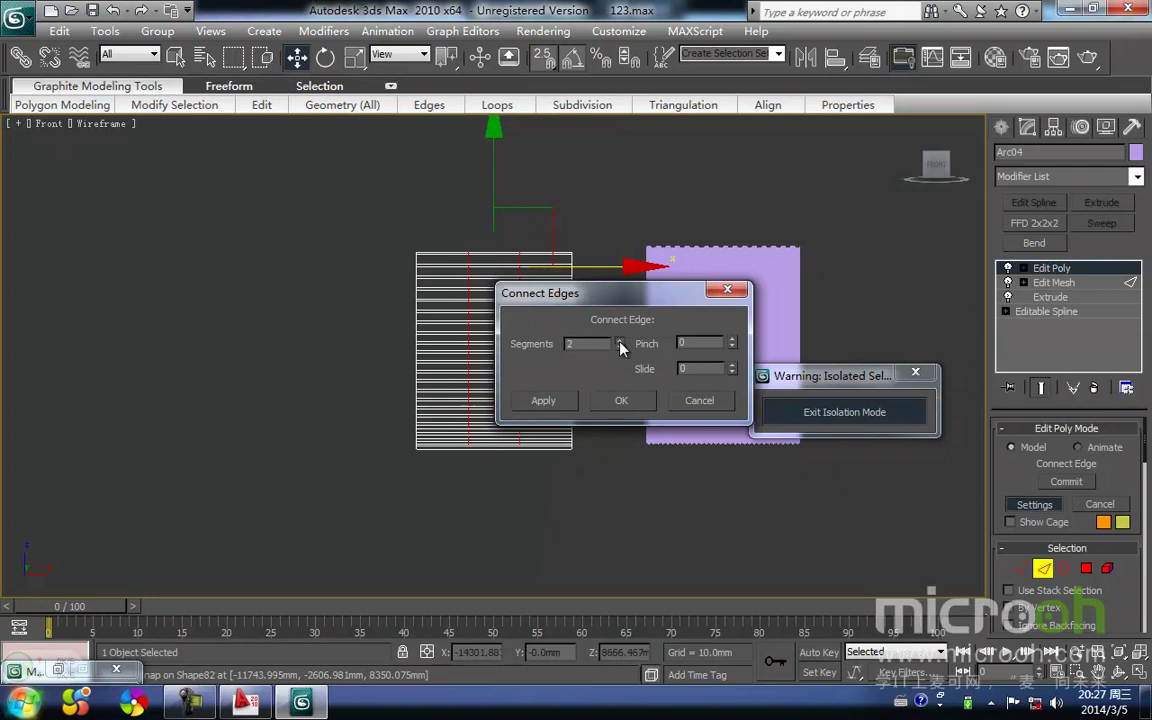
pyautogui.click(620, 341)
pyautogui.click(620, 341)
pyautogui.click(620, 341)
pyautogui.click(620, 341)
pyautogui.click(620, 341)
pyautogui.click(620, 341)
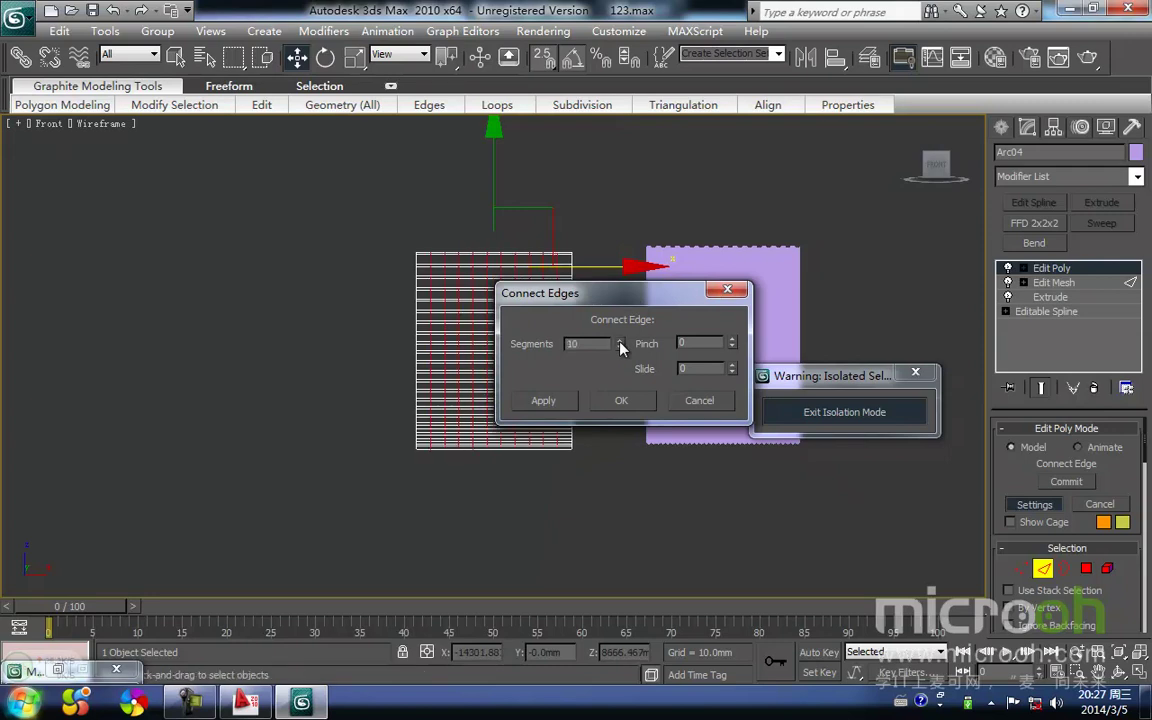
pyautogui.click(621, 400)
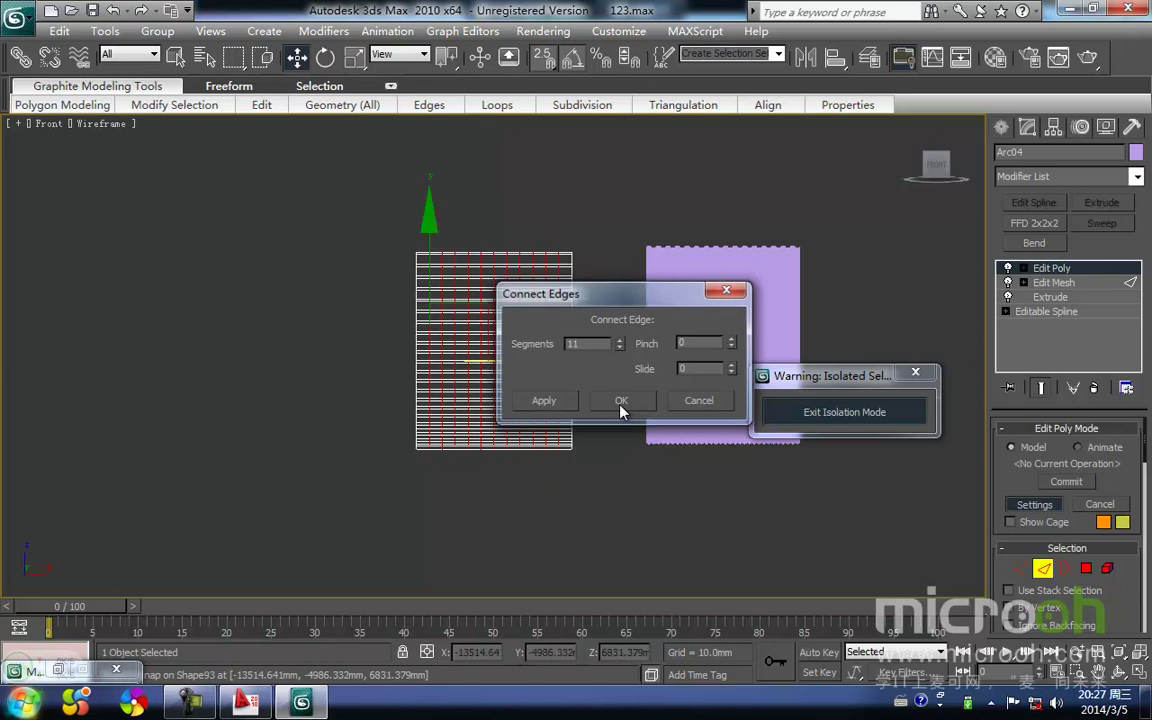
# Step: Leave edge editing and move the slab back under the tile group, snapping their edges together
pyautogui.click(1050, 575)
pyautogui.moveTo(607, 503); pyautogui.dragTo(470, 326)
pyautogui.press('space')
pyautogui.moveTo(410, 456); pyautogui.dragTo(641, 448)
pyautogui.moveTo(702, 463); pyautogui.dragTo(476, 440, button='middle')
pyautogui.scroll(4, 648, 450)
pyautogui.moveTo(661, 458); pyautogui.dragTo(599, 417, button='middle')
pyautogui.moveTo(604, 465); pyautogui.dragTo(588, 502, button='middle')
pyautogui.press('space')
pyautogui.click(620, 500)
# Step: Examine the slab and tile group from the top view, checking their outline and lower edge
pyautogui.scroll(-2, 620, 500)
pyautogui.moveTo(570, 478); pyautogui.dragTo(368, 208)
pyautogui.moveTo(495, 361); pyautogui.dragTo(517, 350, button='middle')
pyautogui.moveTo(619, 425); pyautogui.dragTo(542, 388, button='middle')
pyautogui.press('t')
pyautogui.press('z')
pyautogui.scroll(-2, 542, 388)
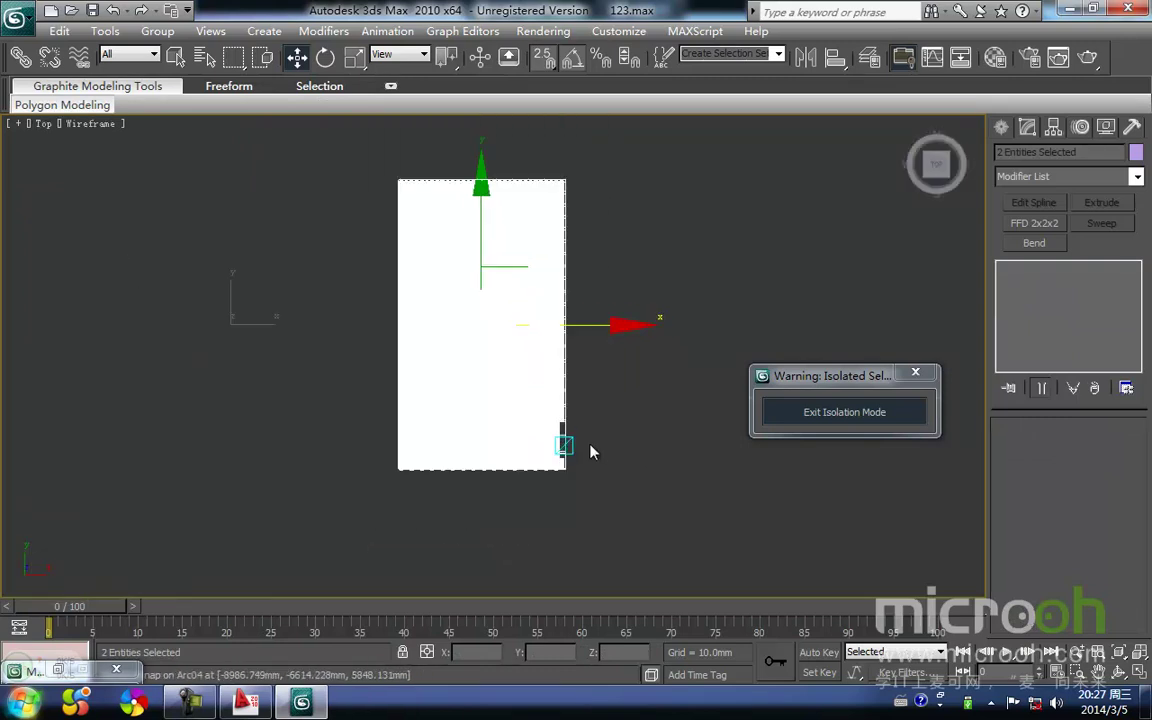
pyautogui.click(590, 449)
pyautogui.moveTo(594, 440); pyautogui.dragTo(580, 402, button='middle')
pyautogui.scroll(5, 580, 405)
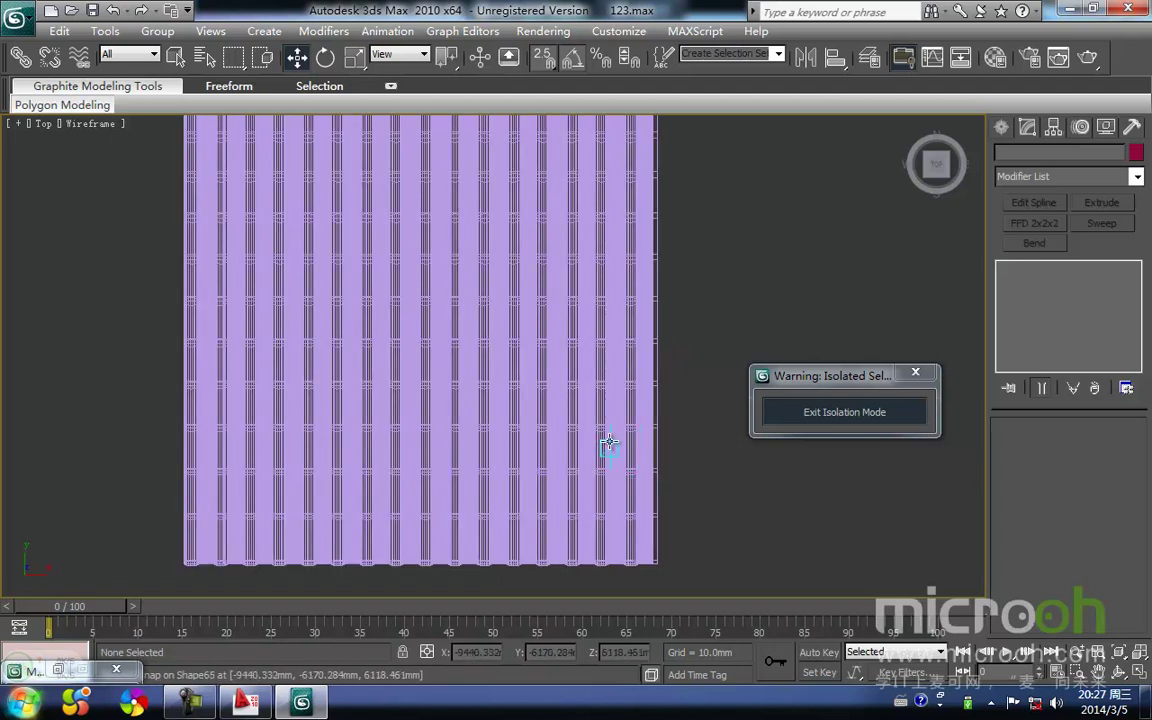
pyautogui.moveTo(648, 500); pyautogui.dragTo(588, 377, button='middle')
pyautogui.moveTo(602, 438); pyautogui.dragTo(640, 508, button='middle')
pyautogui.scroll(-4, 489, 401)
pyautogui.moveTo(465, 321); pyautogui.dragTo(463, 463, button='middle')
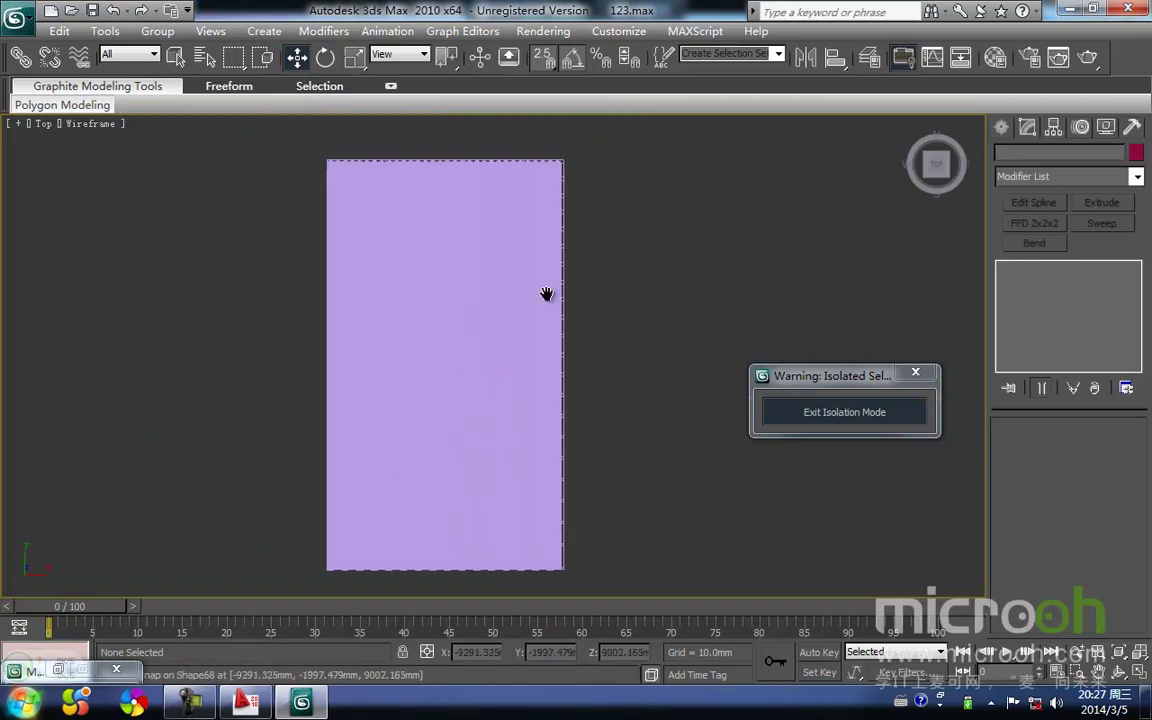
pyautogui.scroll(-3, 499, 417)
pyautogui.scroll(2, 508, 417)
pyautogui.moveTo(510, 421); pyautogui.dragTo(505, 404, button='middle')
pyautogui.scroll(-1, 505, 399)
pyautogui.moveTo(471, 463); pyautogui.dragTo(479, 359, button='middle')
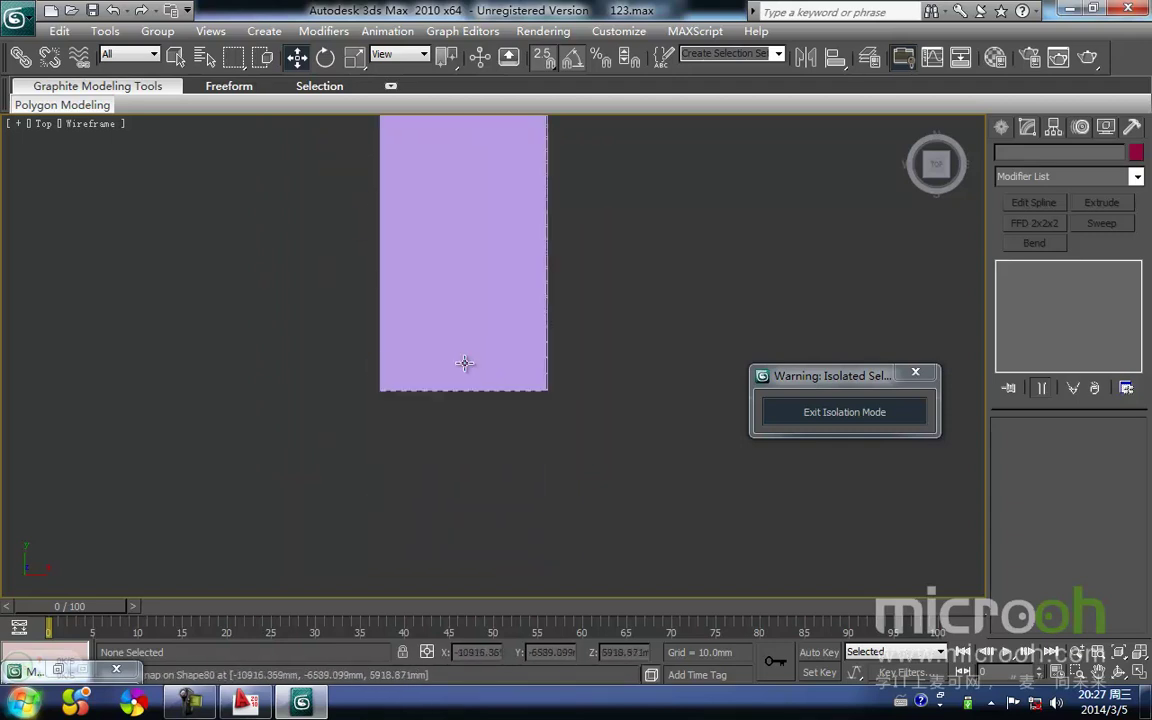
pyautogui.moveTo(560, 419); pyautogui.dragTo(548, 440, button='middle')
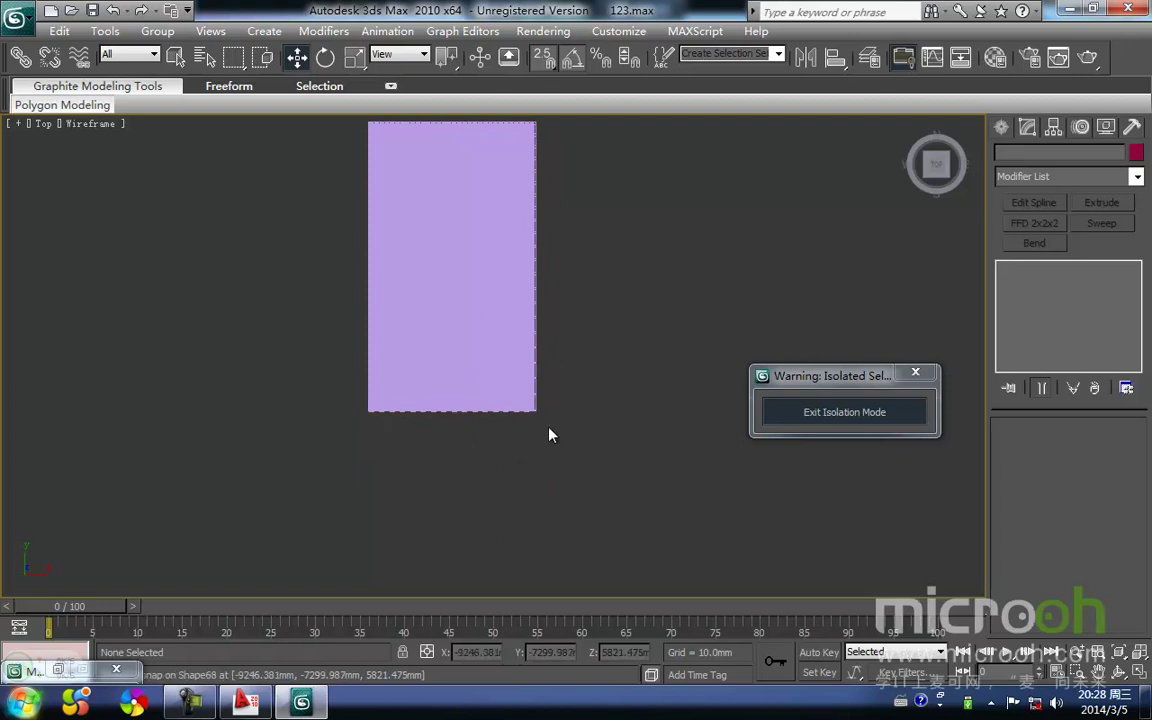
# Step: Draw a rectangle about 4478 mm wide along the tile group's lower edge in the top view and set its length to 4478.244 mm
pyautogui.click(1001, 129)
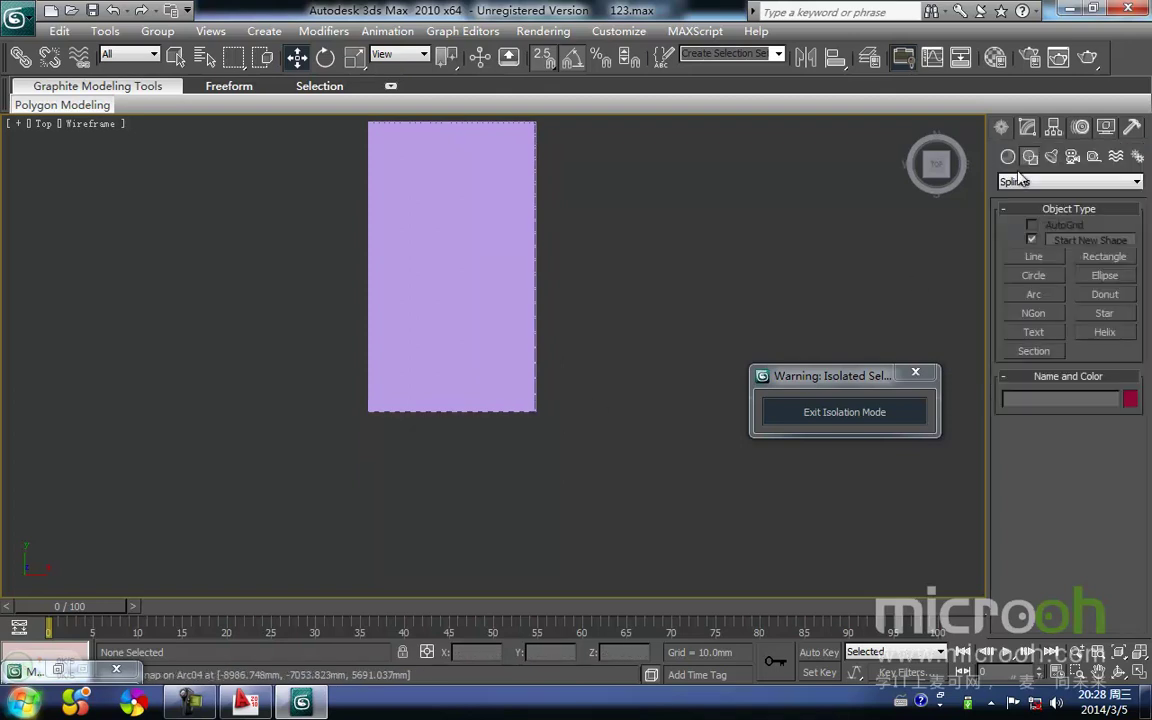
pyautogui.click(1105, 258)
pyautogui.moveTo(452, 410); pyautogui.dragTo(407, 432, button='middle')
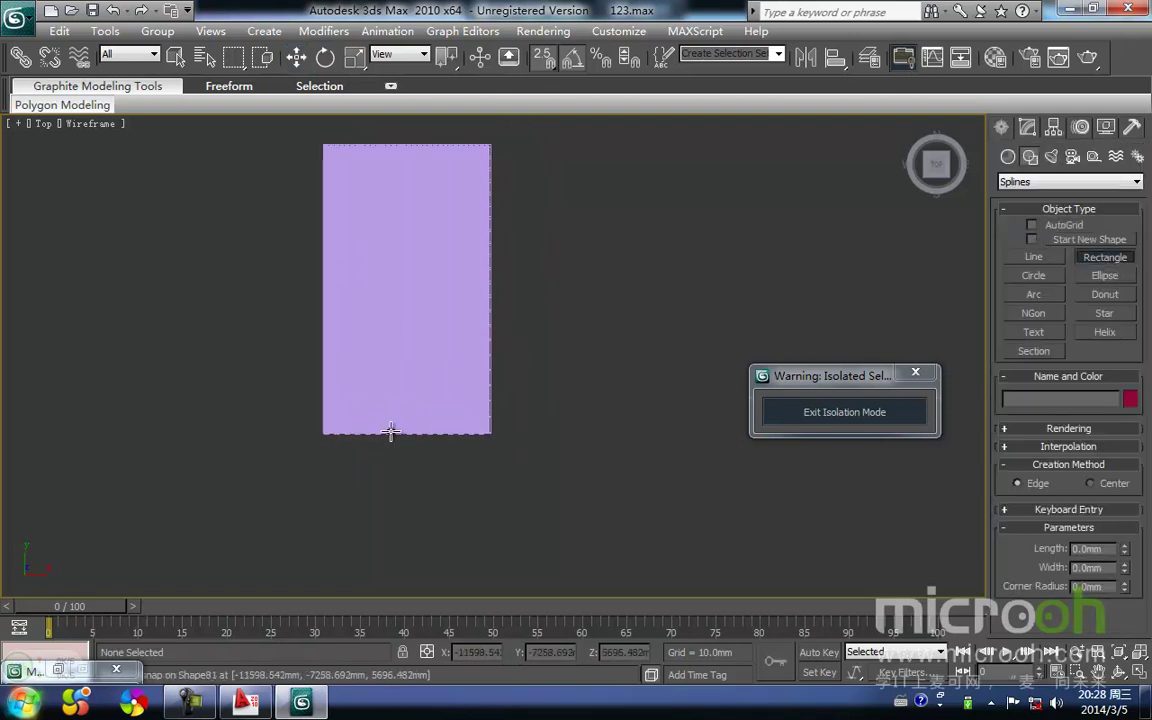
pyautogui.moveTo(311, 433); pyautogui.dragTo(490, 443)
pyautogui.scroll(3, 509, 450)
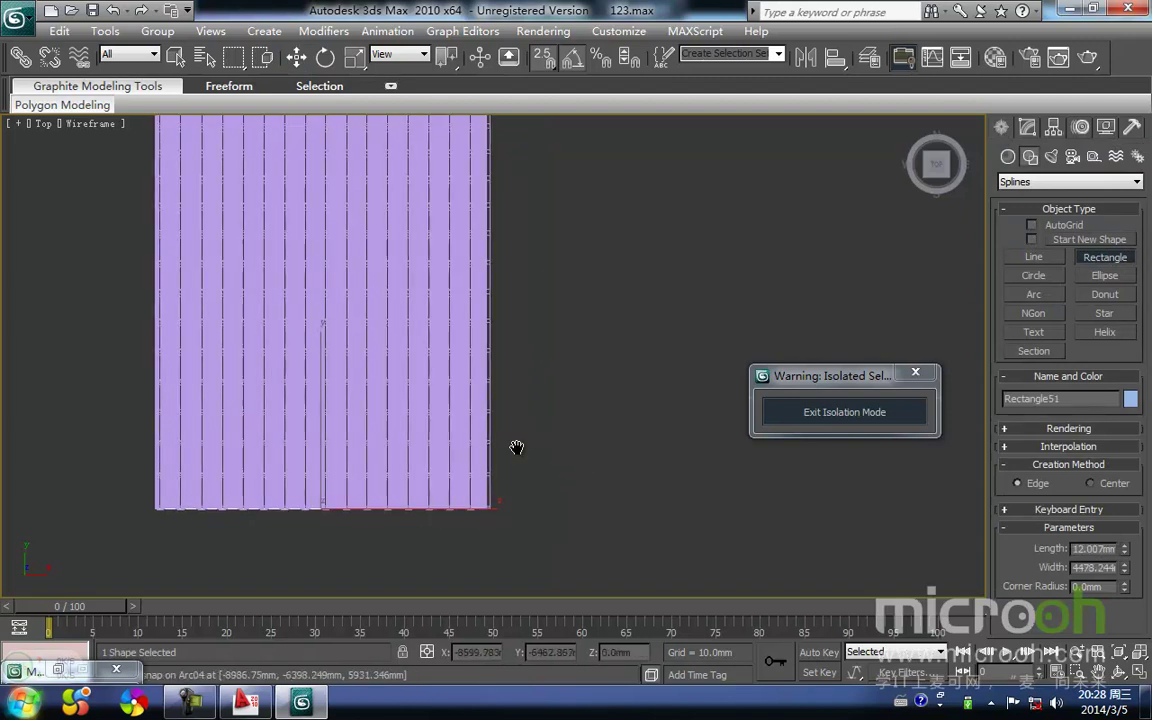
pyautogui.moveTo(514, 452); pyautogui.dragTo(553, 351, button='middle')
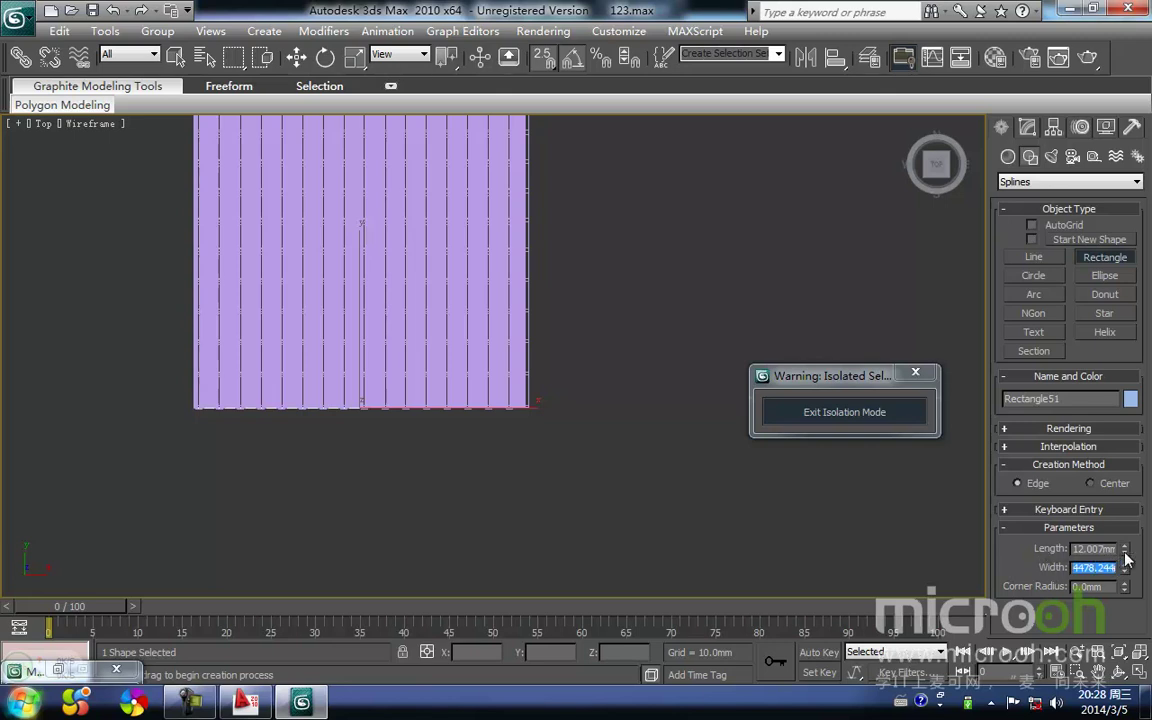
pyautogui.moveTo(1112, 549); pyautogui.dragTo(868, 540)
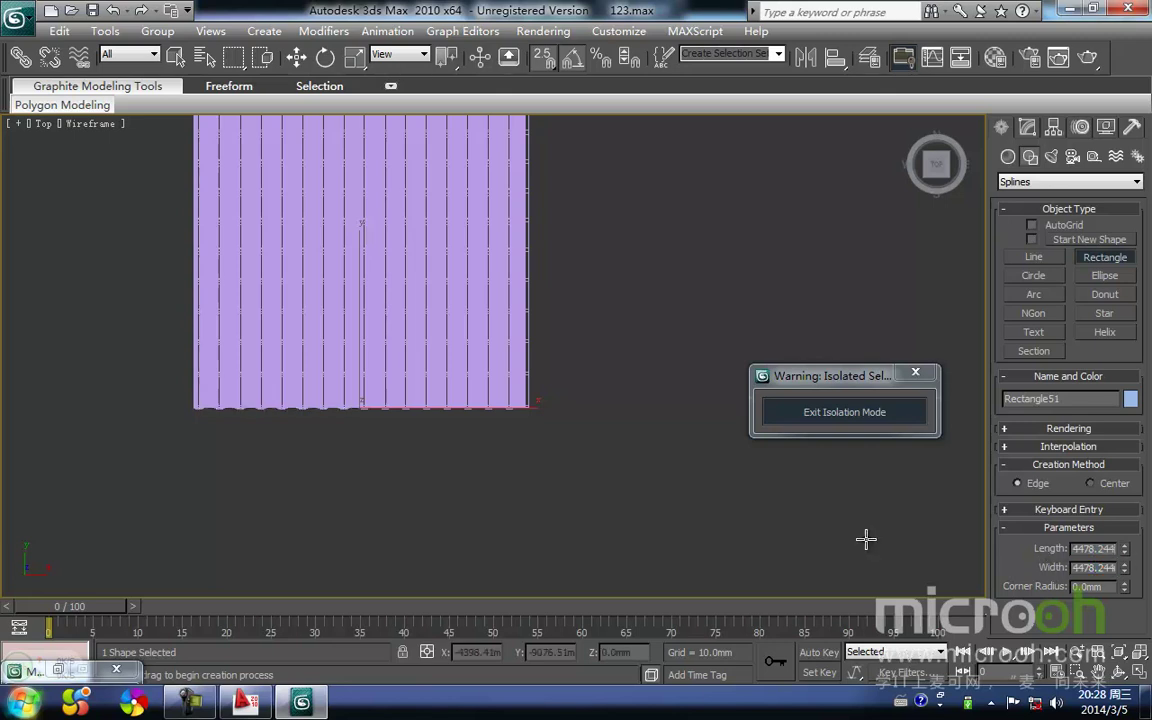
# Step: Lock the rectangle's selection and move it until its lower-left corner snaps to the tile group's lower-right corner
pyautogui.rightClick(595, 442)
pyautogui.moveTo(579, 450); pyautogui.dragTo(589, 404, button='middle')
pyautogui.scroll(-3, 587, 404)
pyautogui.click(555, 481)
pyautogui.click(515, 440)
pyautogui.moveTo(492, 414); pyautogui.dragTo(448, 447, button='middle')
pyautogui.press('space')
pyautogui.moveTo(437, 334); pyautogui.dragTo(626, 378)
pyautogui.moveTo(533, 454); pyautogui.dragTo(500, 493, button='middle')
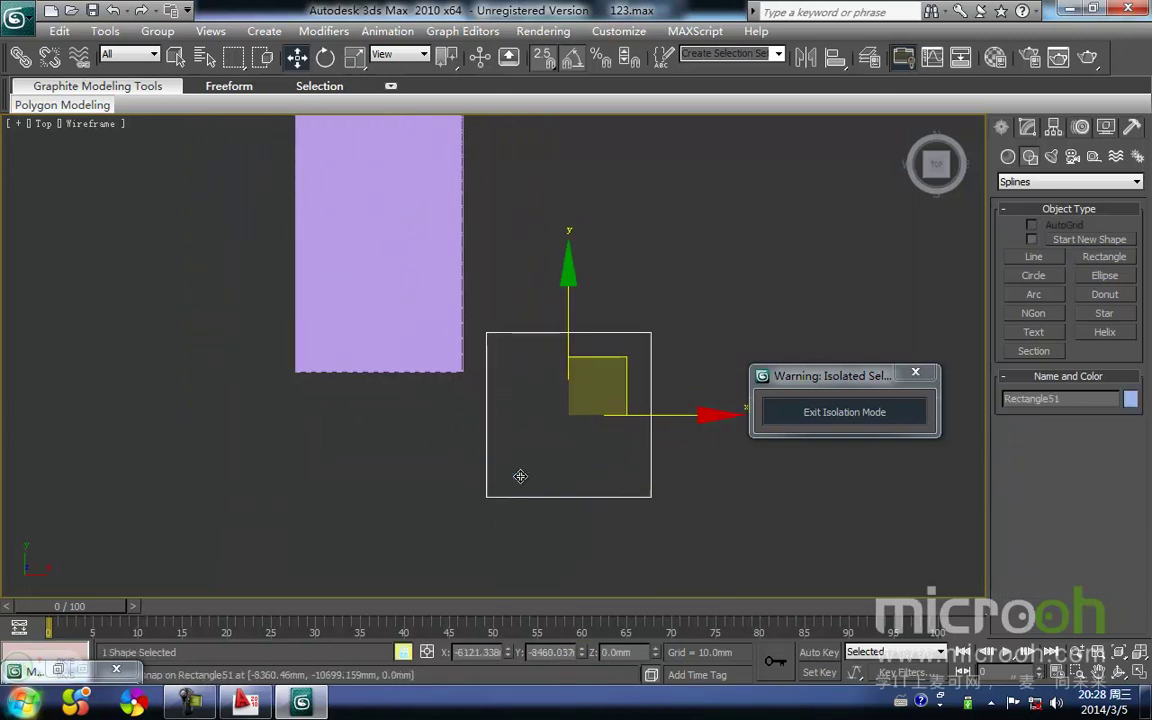
pyautogui.moveTo(485, 497); pyautogui.dragTo(476, 379)
pyautogui.scroll(2, 435, 450)
pyautogui.moveTo(475, 377); pyautogui.dragTo(440, 429, button='middle')
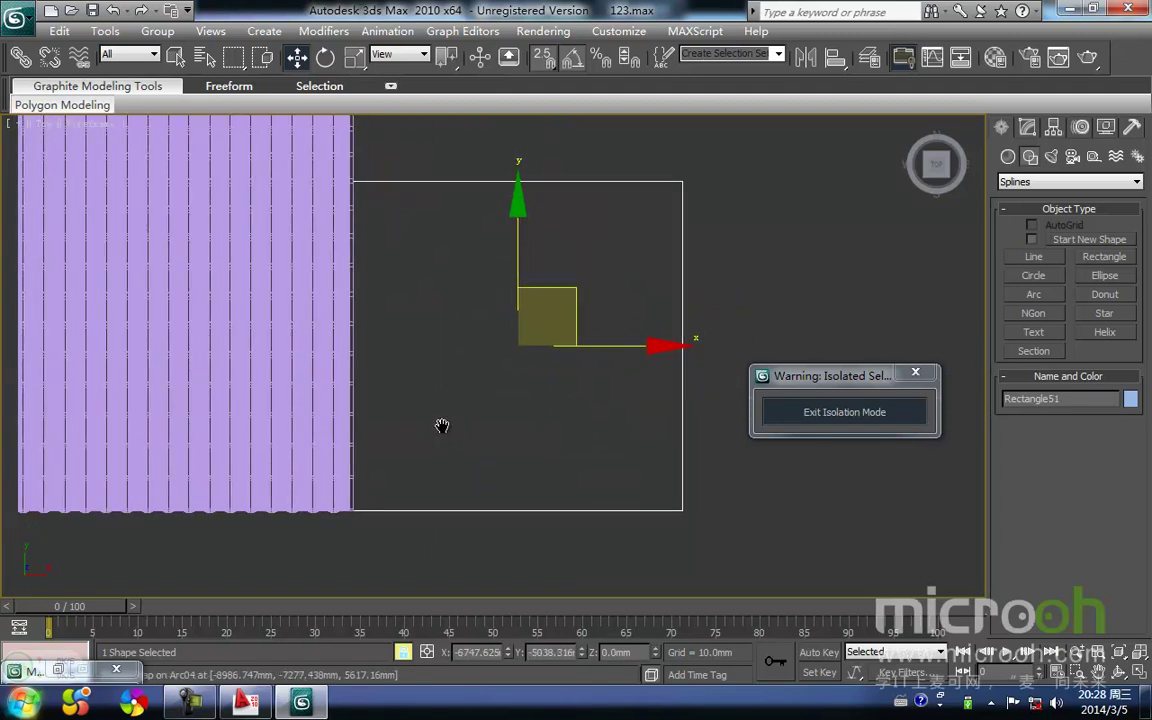
# Step: Snap the rectangle again to the tile group's lower-right corner so their lower edges align
pyautogui.moveTo(372, 520); pyautogui.dragTo(380, 521)
pyautogui.scroll(1, 381, 522)
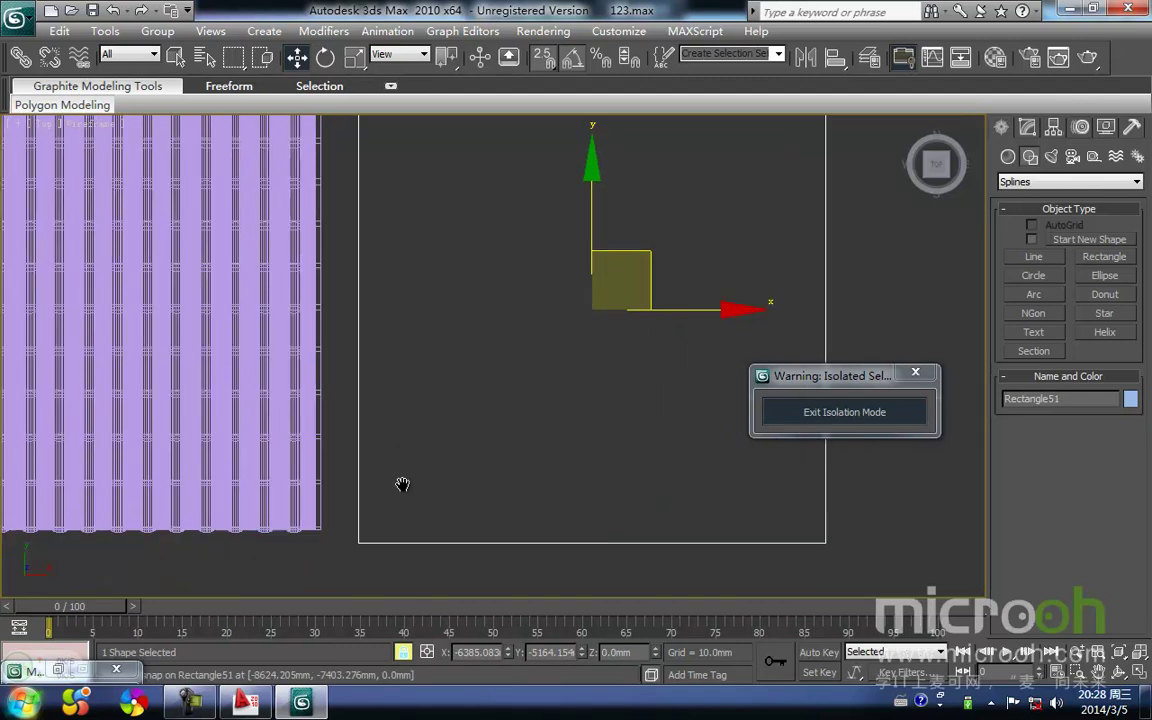
pyautogui.moveTo(381, 522); pyautogui.dragTo(448, 424, button='middle')
pyautogui.moveTo(406, 495); pyautogui.dragTo(378, 479)
pyautogui.scroll(-3, 412, 525)
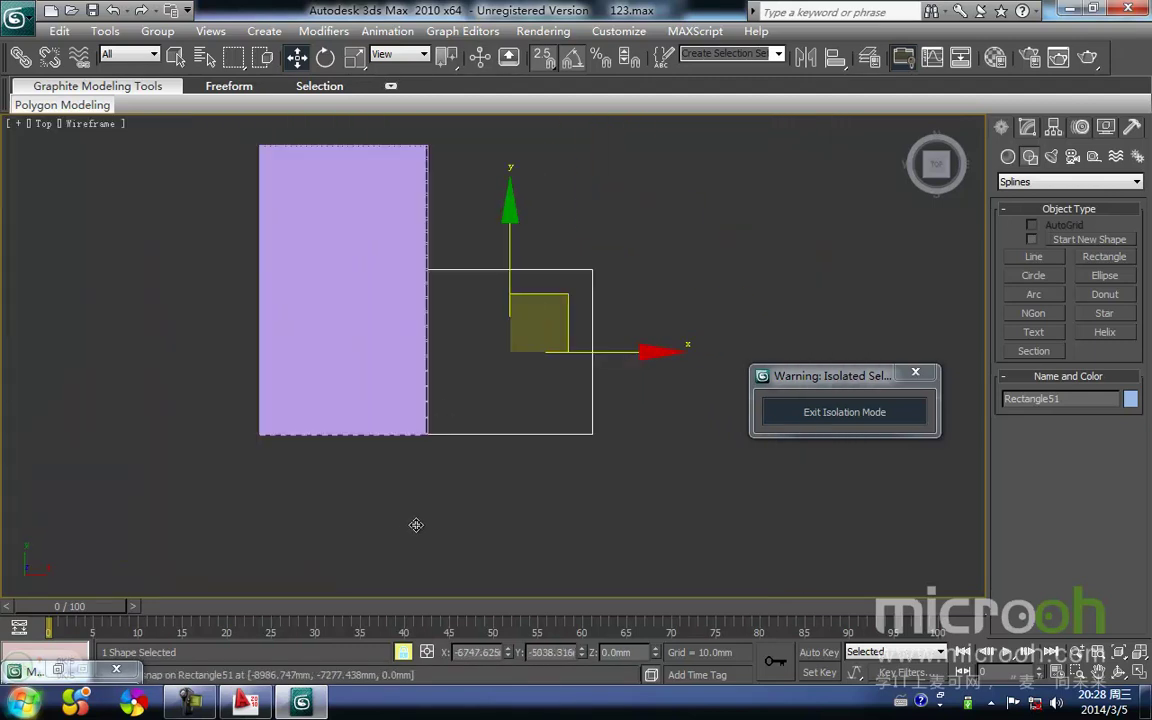
pyautogui.click(464, 527)
pyautogui.moveTo(570, 493); pyautogui.dragTo(561, 513, button='middle')
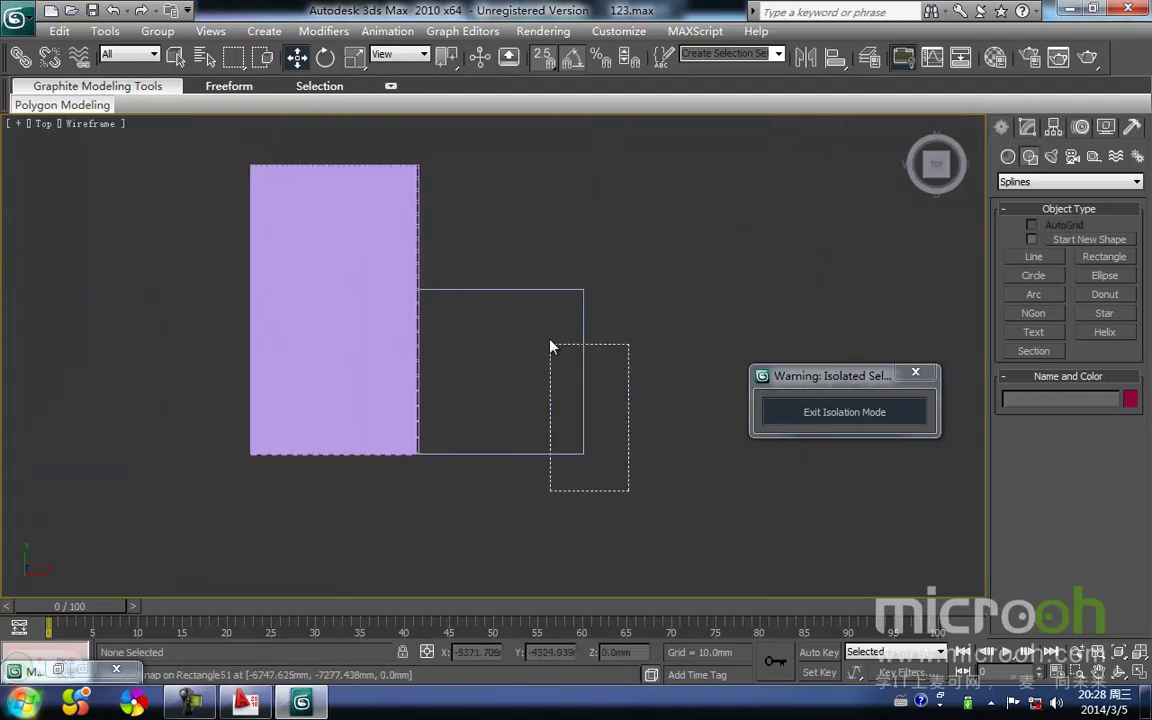
pyautogui.moveTo(566, 384); pyautogui.dragTo(560, 383)
pyautogui.moveTo(548, 388); pyautogui.dragTo(506, 420, button='middle')
pyautogui.click(459, 523)
pyautogui.moveTo(412, 511); pyautogui.dragTo(530, 510, button='middle')
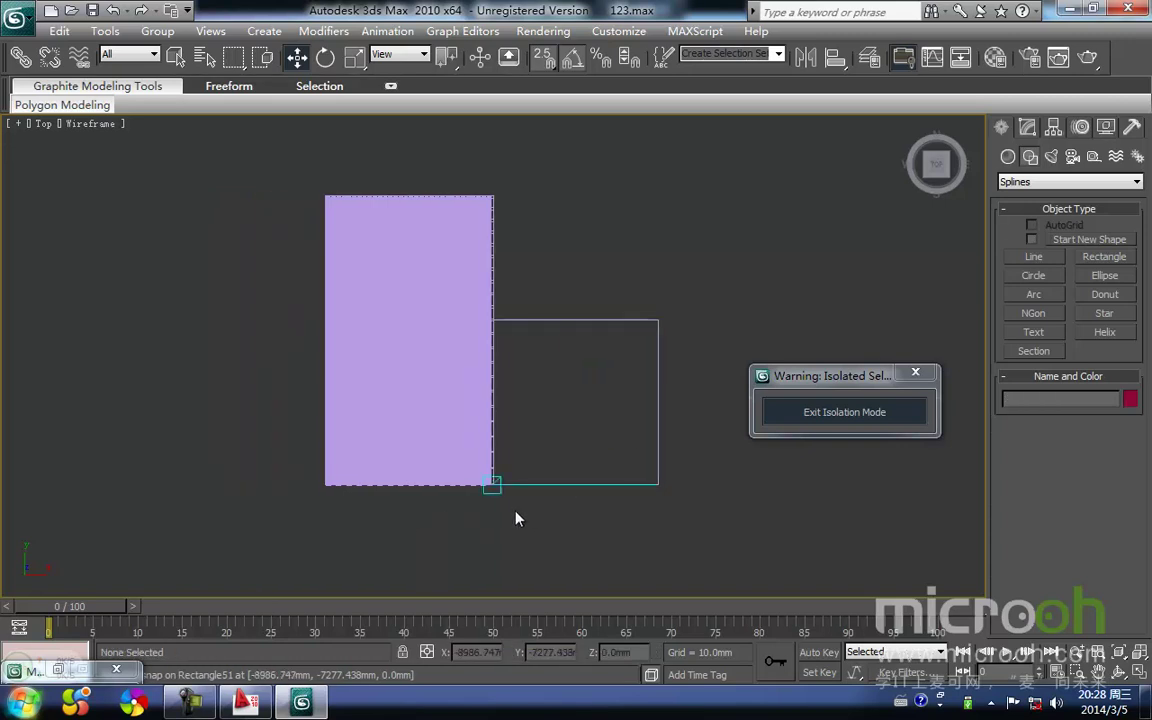
pyautogui.moveTo(432, 513); pyautogui.dragTo(307, 177)
pyautogui.click(542, 233)
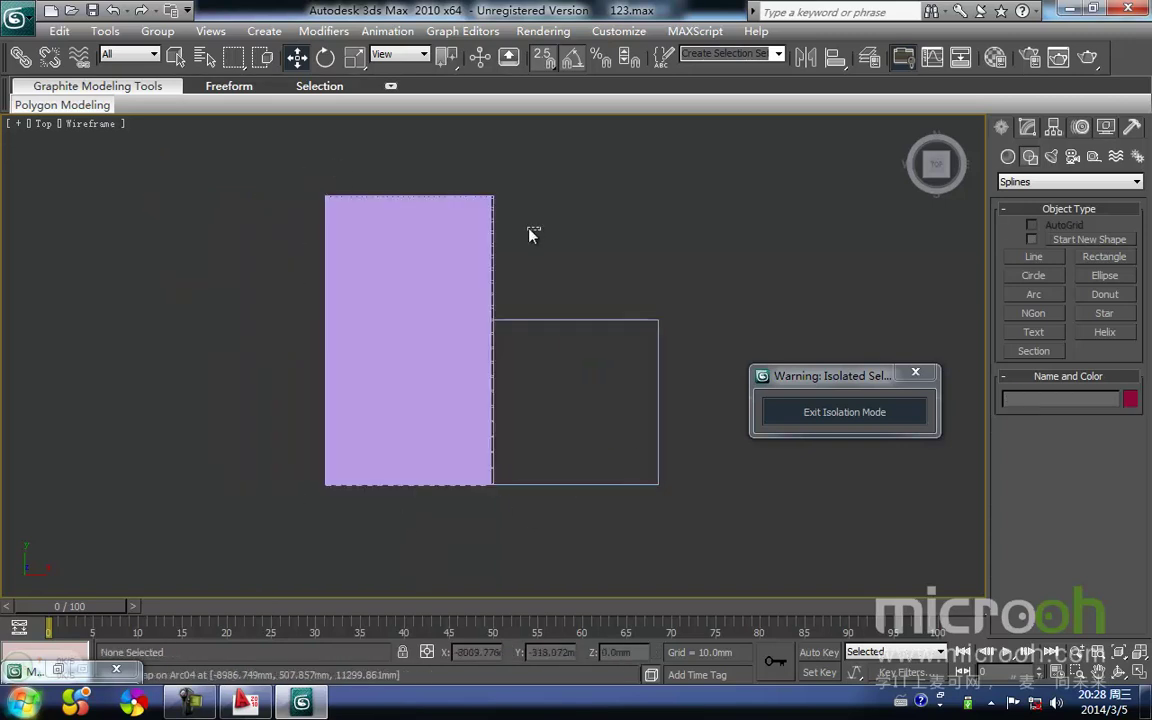
# Step: Ungroup the tile group
pyautogui.click(485, 212)
pyautogui.click(160, 34)
pyautogui.click(174, 75)
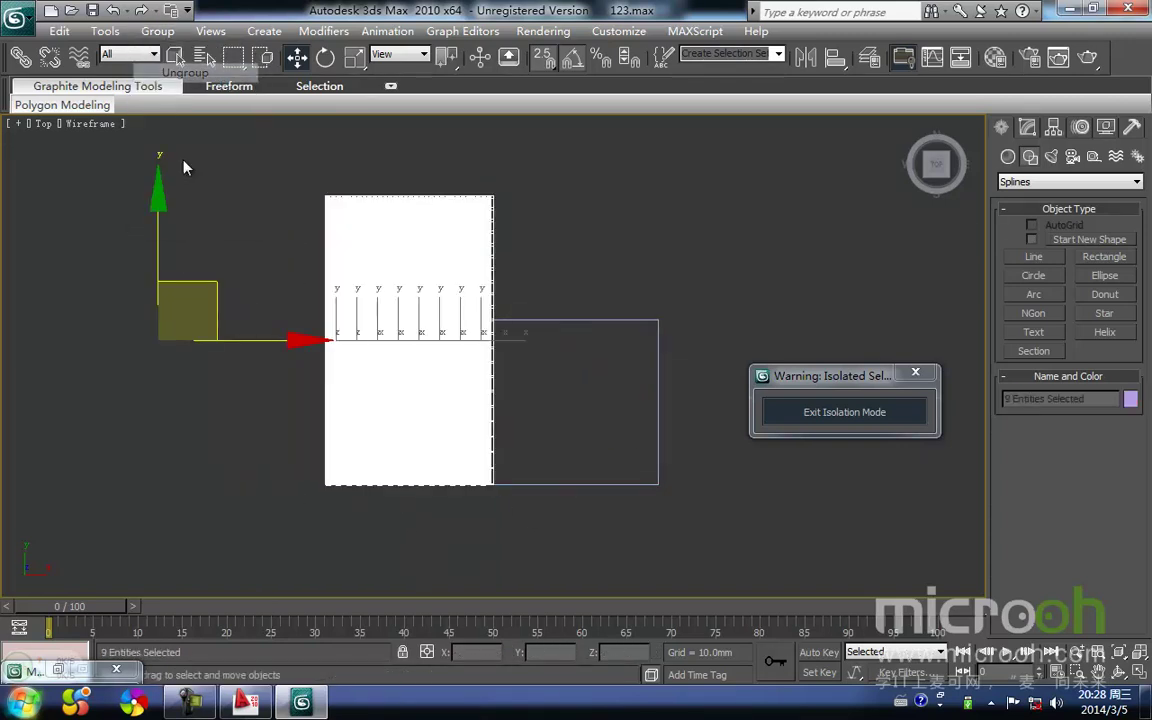
# Step: Collapse the ungrouped tiles together with the slab into a single mesh object
pyautogui.click(554, 234)
pyautogui.moveTo(554, 234); pyautogui.dragTo(240, 158)
pyautogui.click(1134, 128)
pyautogui.click(1098, 485)
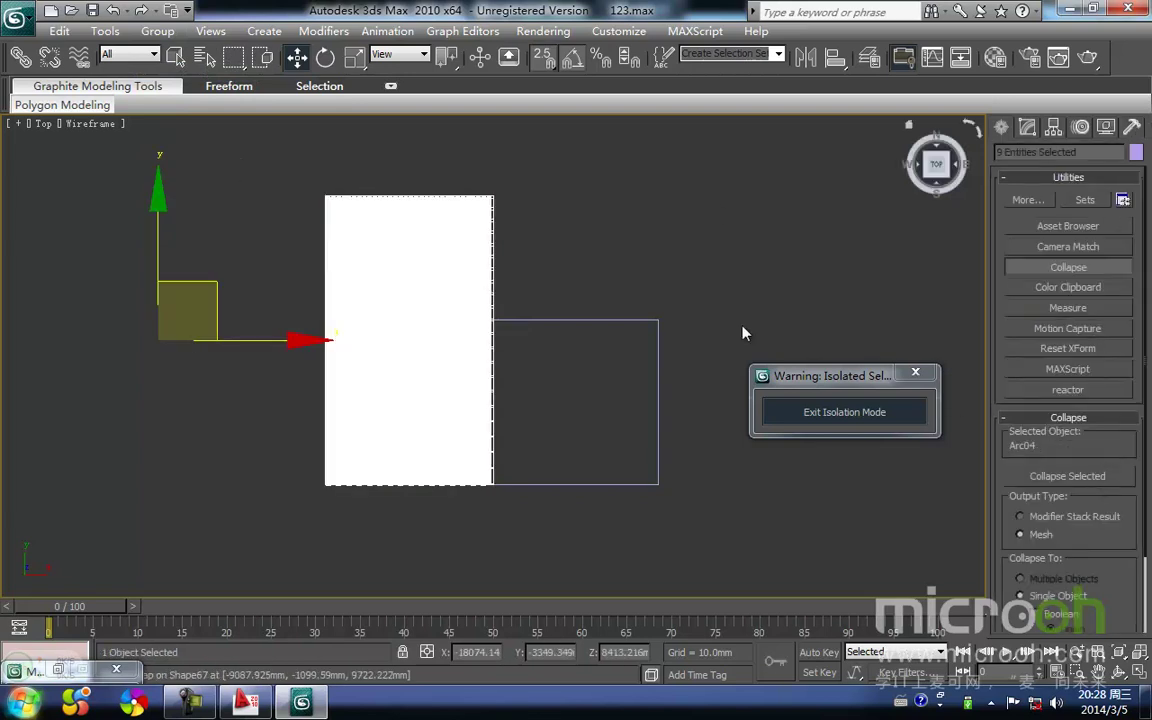
pyautogui.click(580, 262)
pyautogui.click(480, 252)
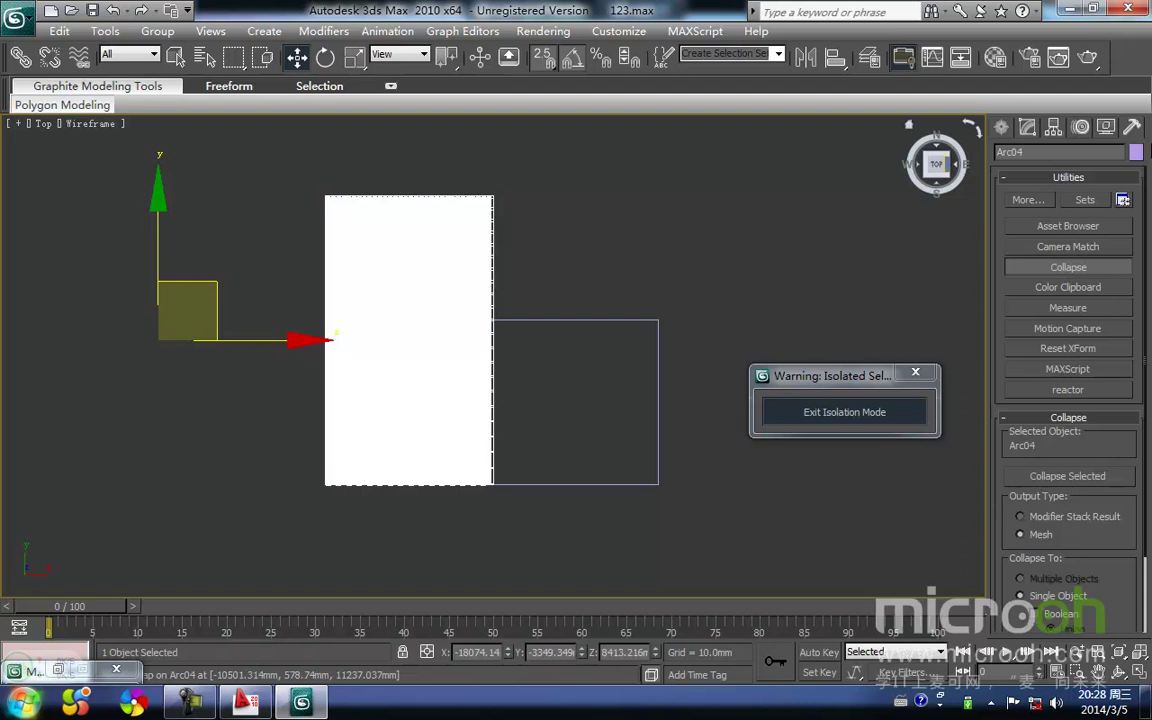
# Step: Center the pivot of the collapsed roof mesh to the object and leave pivot editing
pyautogui.click(1053, 127)
pyautogui.click(1062, 334)
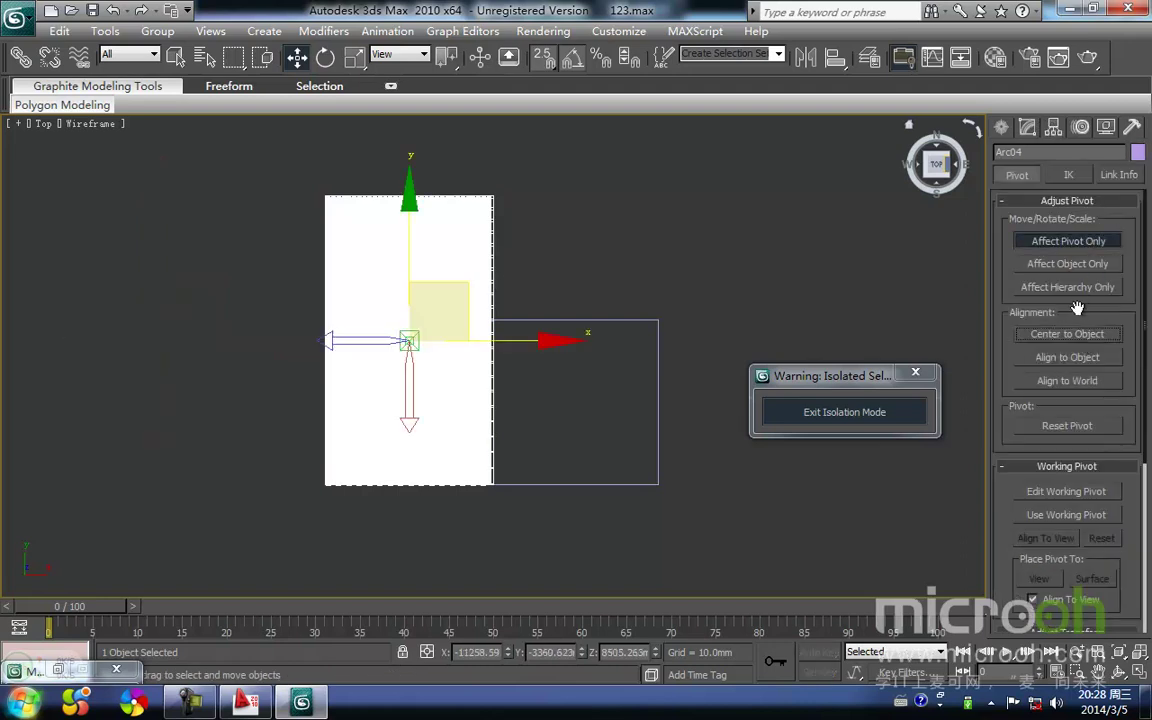
pyautogui.click(1067, 240)
pyautogui.click(700, 274)
pyautogui.moveTo(525, 269); pyautogui.dragTo(643, 285, button='middle')
pyautogui.click(517, 260)
pyautogui.moveTo(622, 359); pyautogui.dragTo(485, 373, button='middle')
pyautogui.moveTo(418, 344); pyautogui.dragTo(451, 333, button='middle')
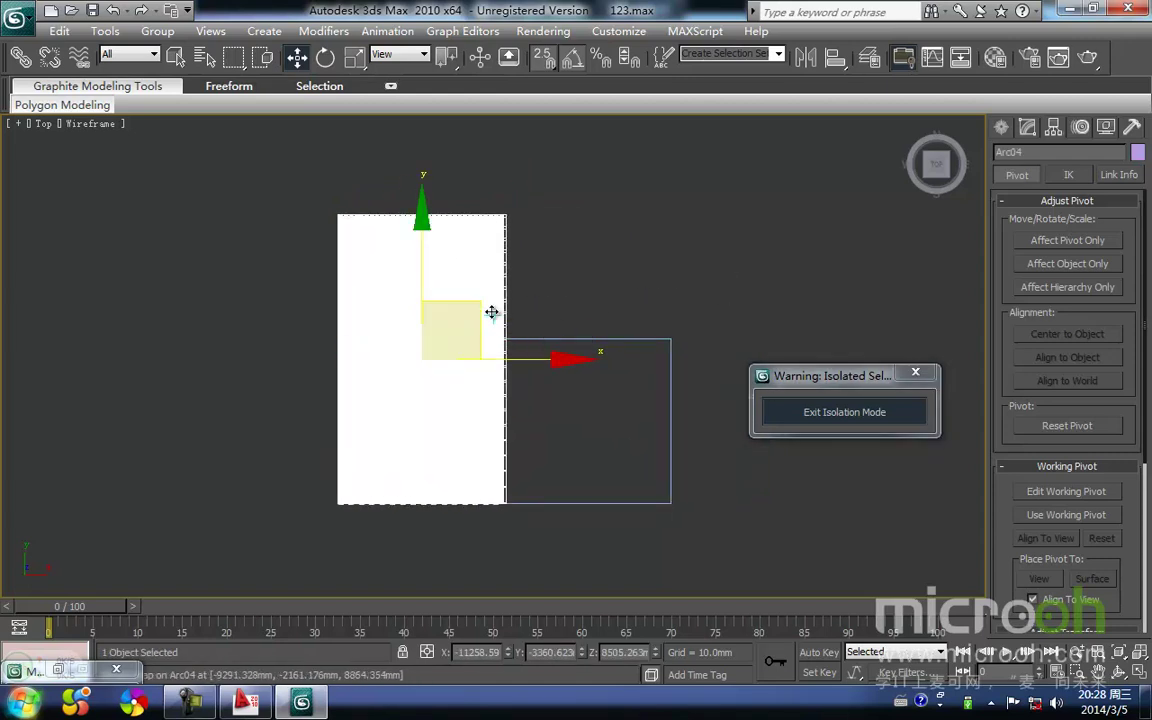
# Step: Convert the collapsed roof mesh to an Editable Poly
pyautogui.rightClick(492, 296)
pyautogui.moveTo(630, 458)
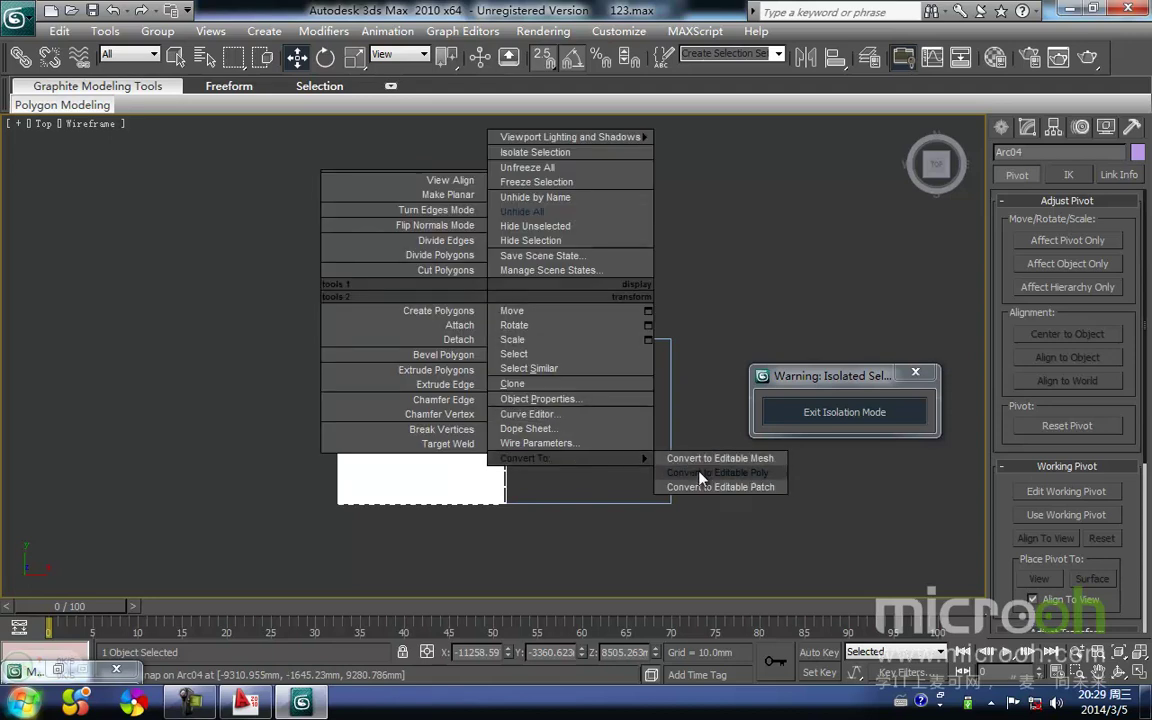
pyautogui.click(700, 473)
pyautogui.moveTo(539, 388); pyautogui.dragTo(555, 350, button='middle')
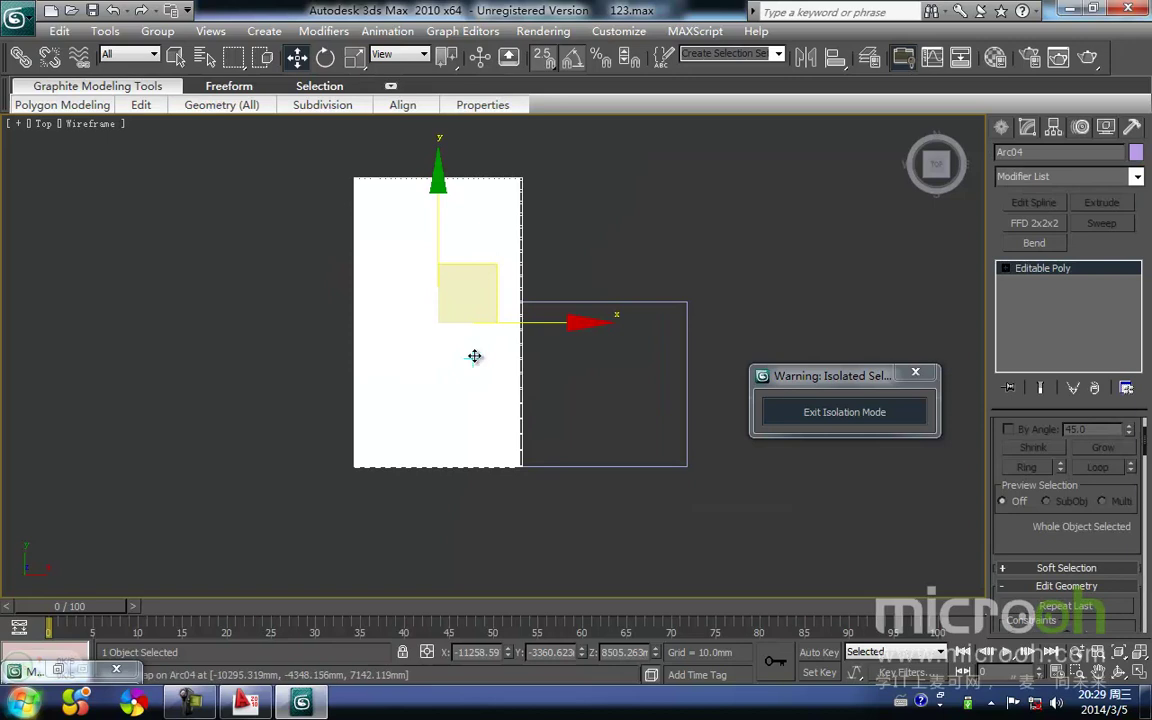
# Step: QuickSlice the roof poly horizontally along the rectangle's upper edge, snapping the cut line to that edge
pyautogui.rightClick(474, 356)
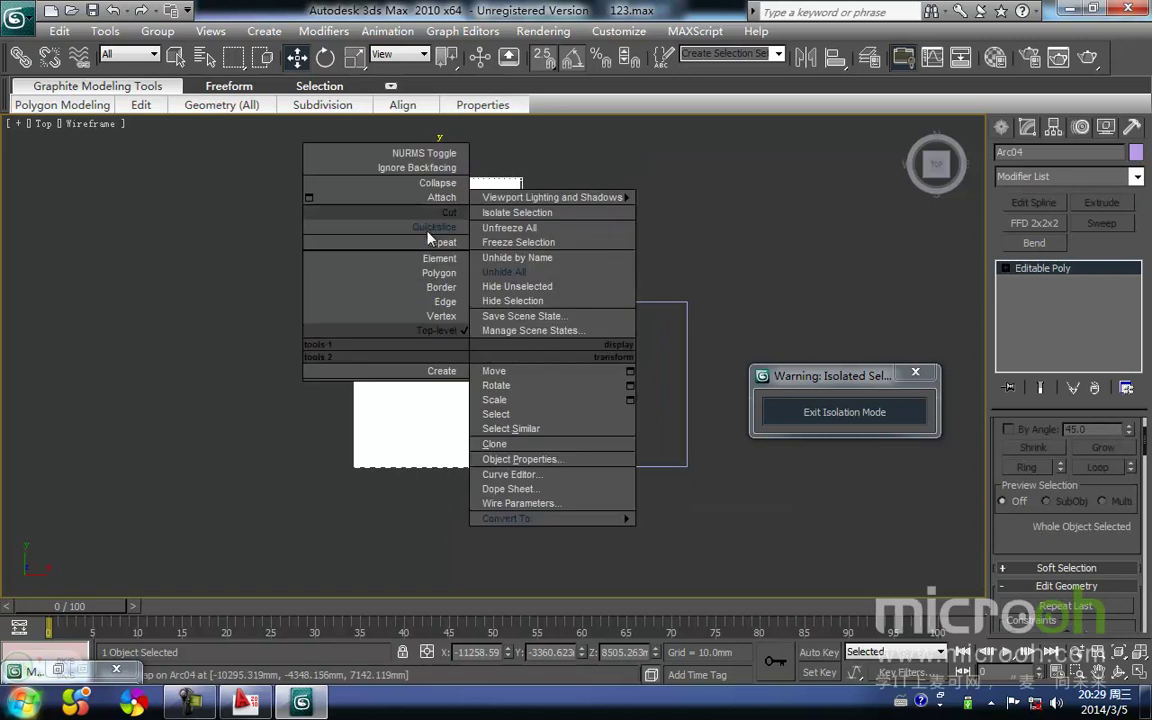
pyautogui.click(428, 229)
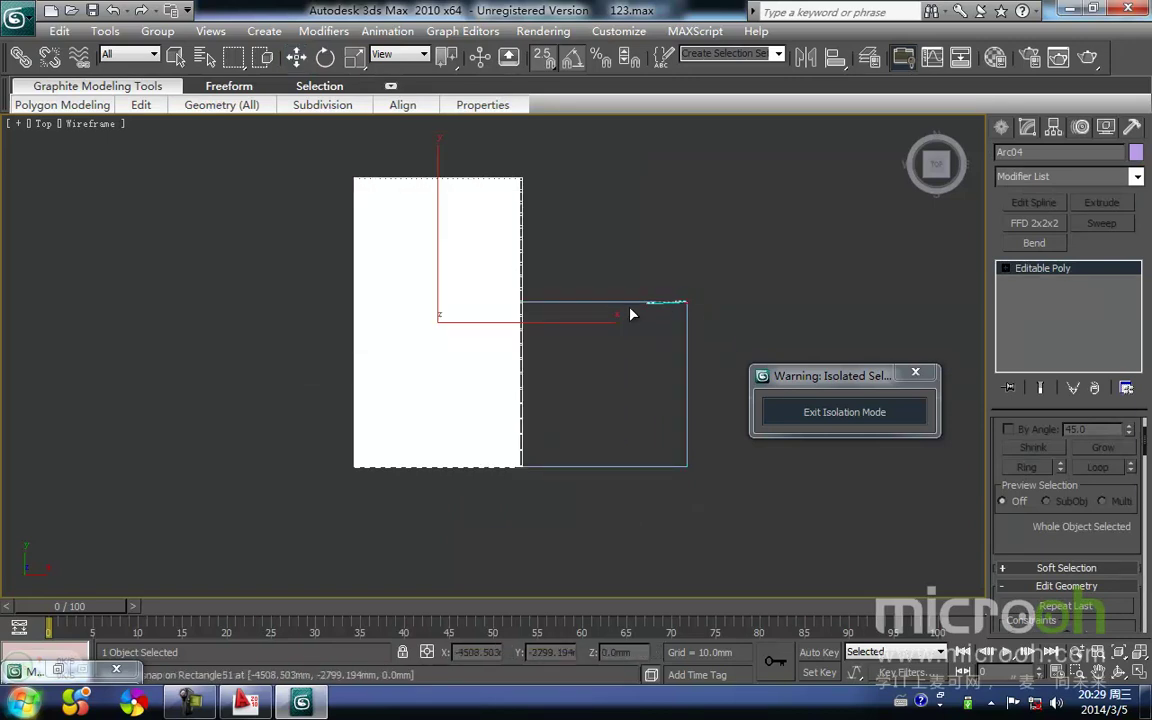
pyautogui.click(603, 304)
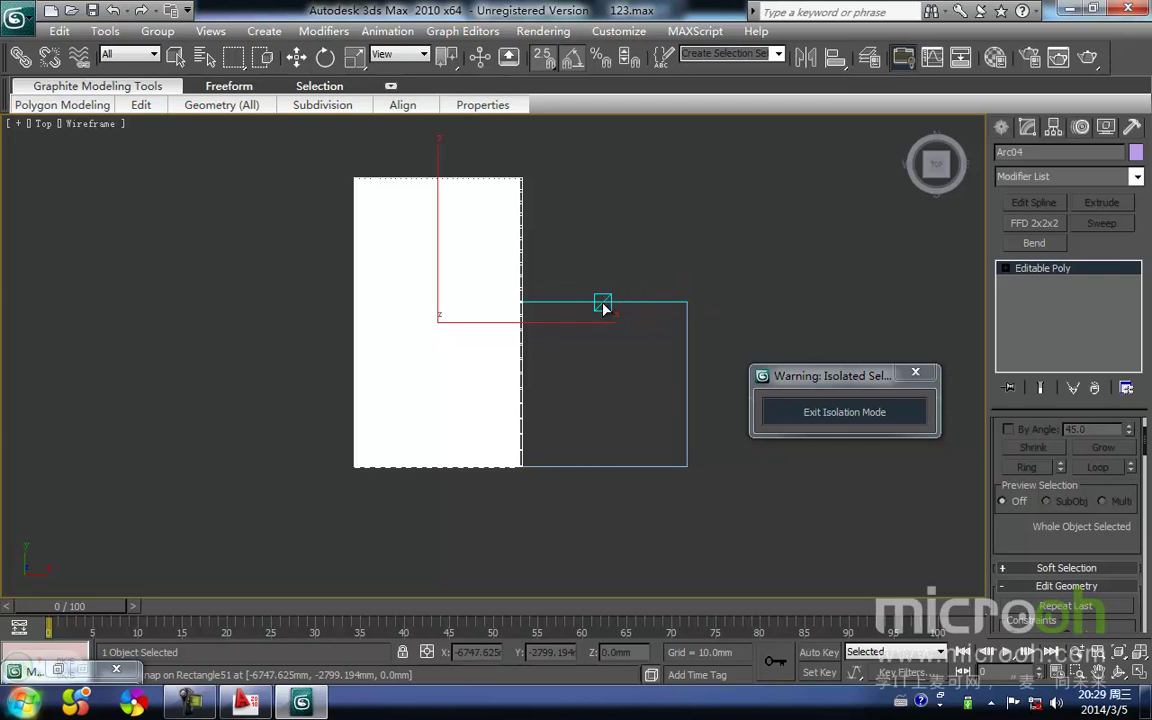
pyautogui.scroll(5, 594, 265)
pyautogui.moveTo(558, 288); pyautogui.dragTo(551, 384, button='middle')
pyautogui.scroll(3, 633, 284)
pyautogui.moveTo(658, 270); pyautogui.dragTo(537, 350, button='middle')
pyautogui.scroll(3, 587, 261)
pyautogui.moveTo(697, 228); pyautogui.dragTo(626, 340, button='middle')
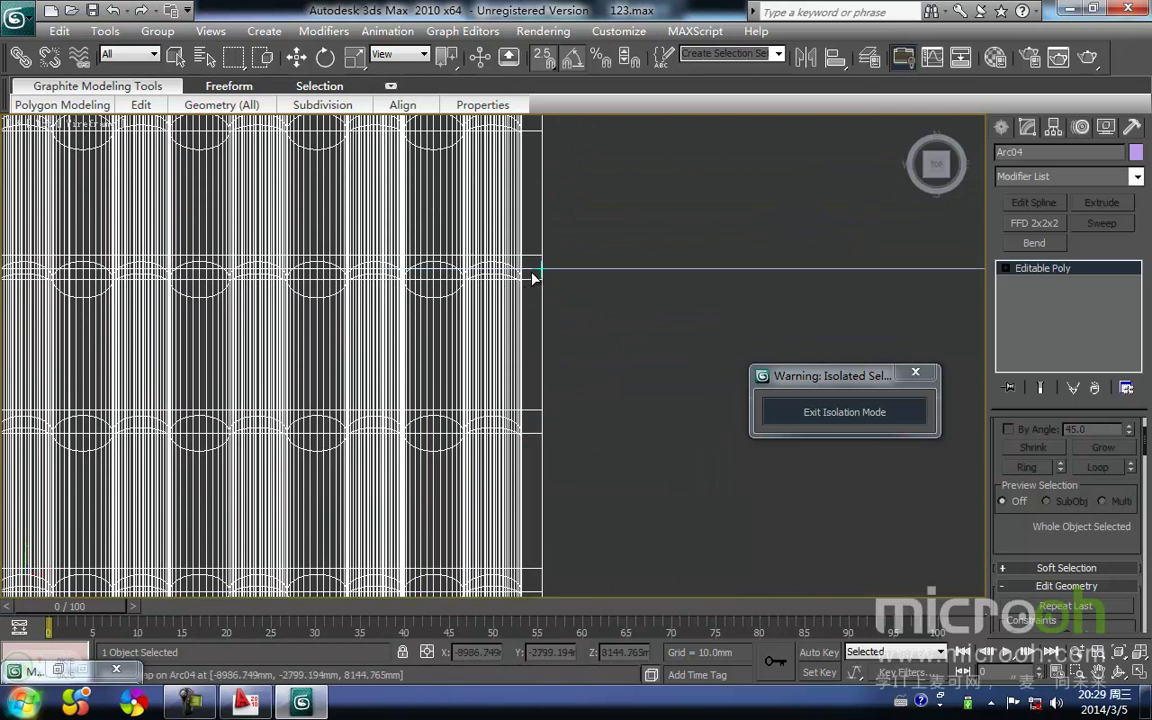
pyautogui.scroll(-4, 600, 300)
pyautogui.scroll(-4, 588, 325)
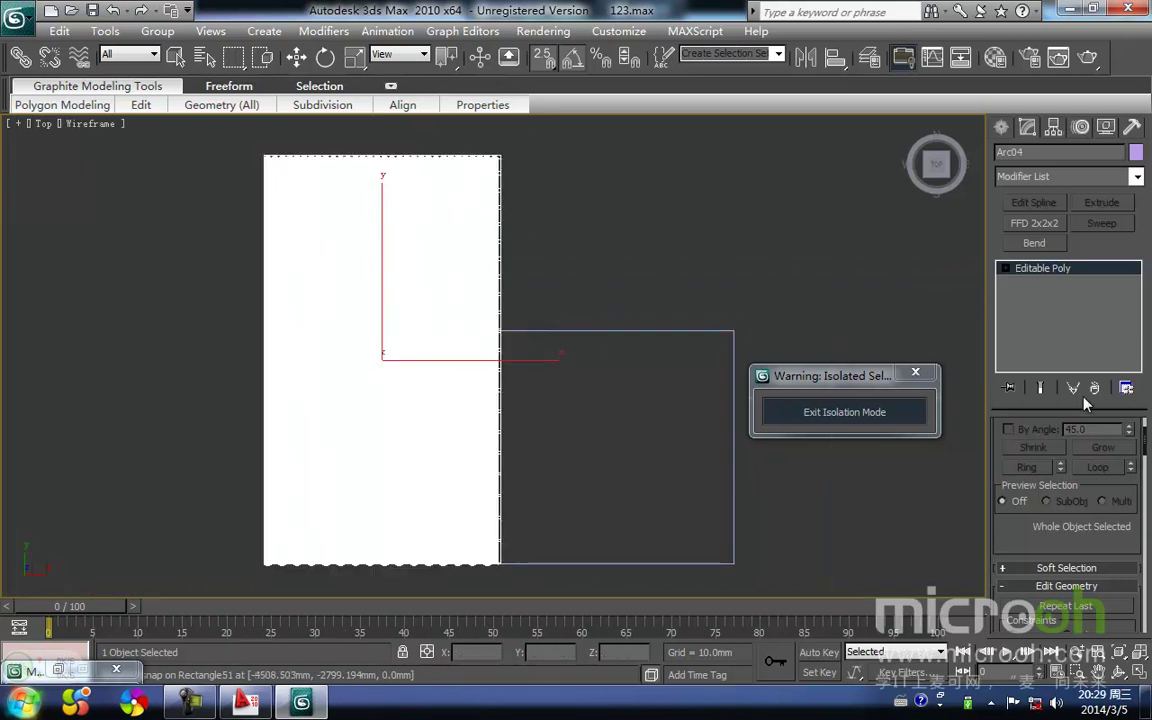
# Step: Split the newly sliced edges of the roof poly at the Edge level
pyautogui.moveTo(1146, 457); pyautogui.dragTo(1146, 435)
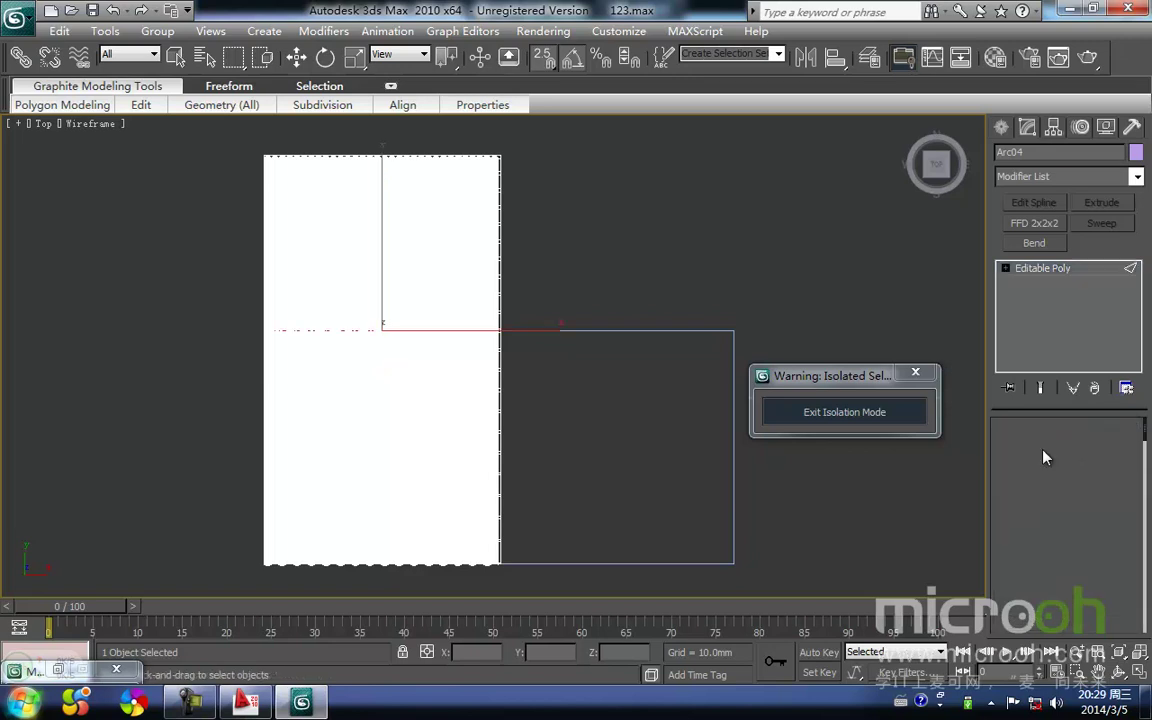
pyautogui.click(1043, 452)
pyautogui.moveTo(1144, 438); pyautogui.dragTo(1148, 467)
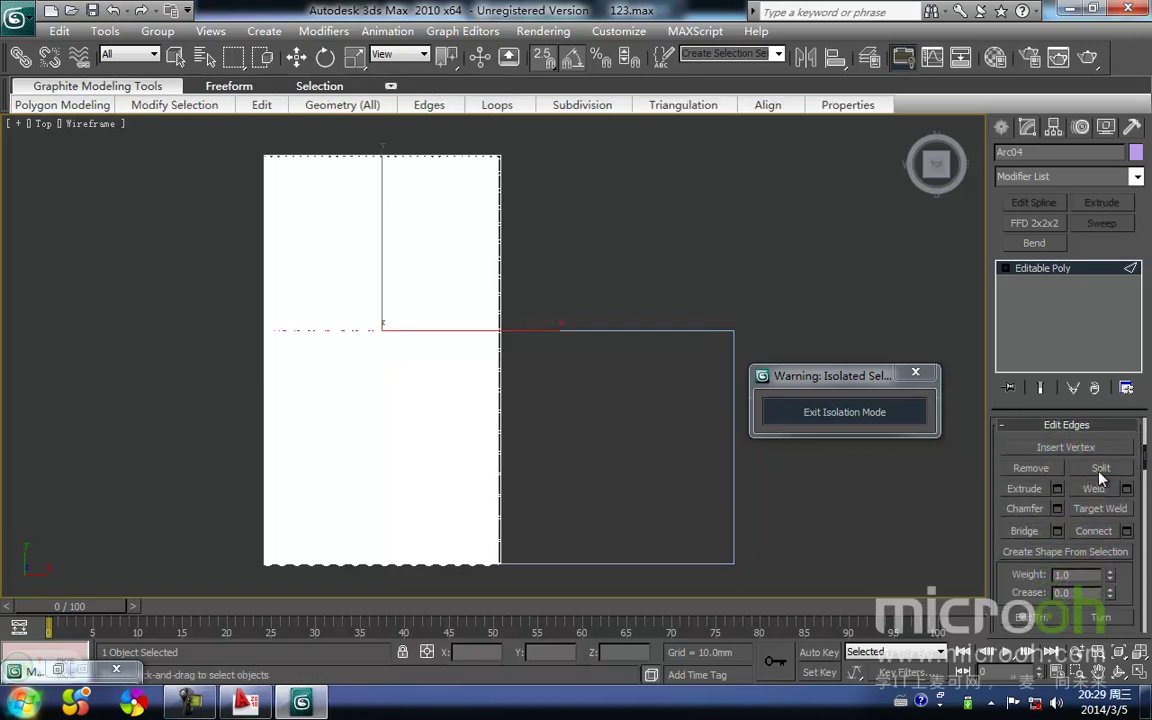
pyautogui.click(1104, 473)
pyautogui.moveTo(630, 286); pyautogui.dragTo(630, 303, button='middle')
pyautogui.press('w')
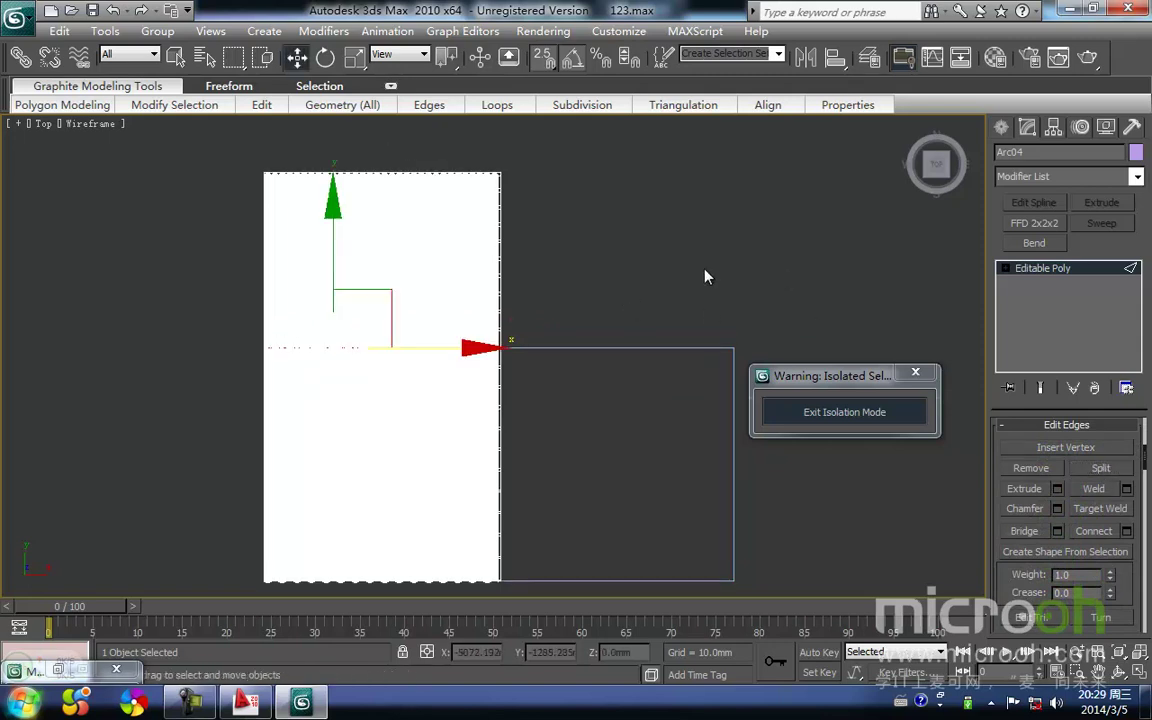
# Step: Select all the roof elements above the split line, delete them, and leave sub-object editing
pyautogui.click(1005, 269)
pyautogui.click(1042, 342)
pyautogui.moveTo(609, 211); pyautogui.dragTo(712, 268, button='middle')
pyautogui.moveTo(653, 272); pyautogui.dragTo(293, 173)
pyautogui.scroll(-2, 470, 262)
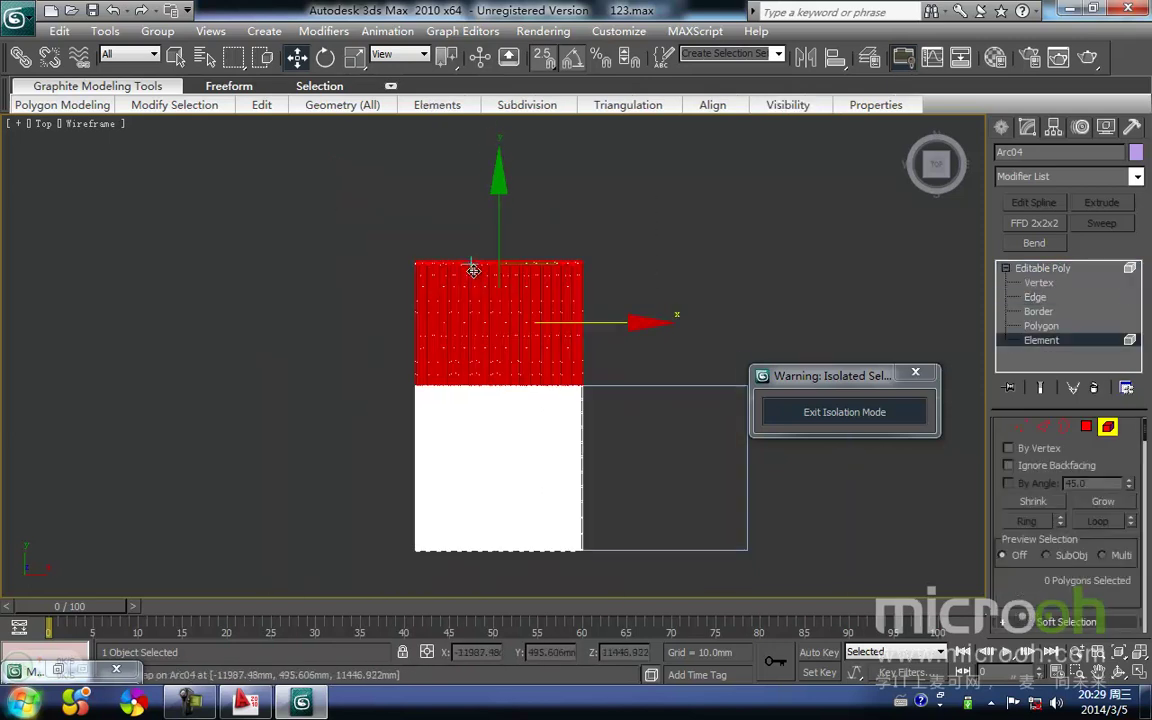
pyautogui.keyDown('alt'); pyautogui.moveTo(527, 345); pyautogui.dragTo(568, 463, button='middle'); pyautogui.keyUp('alt')
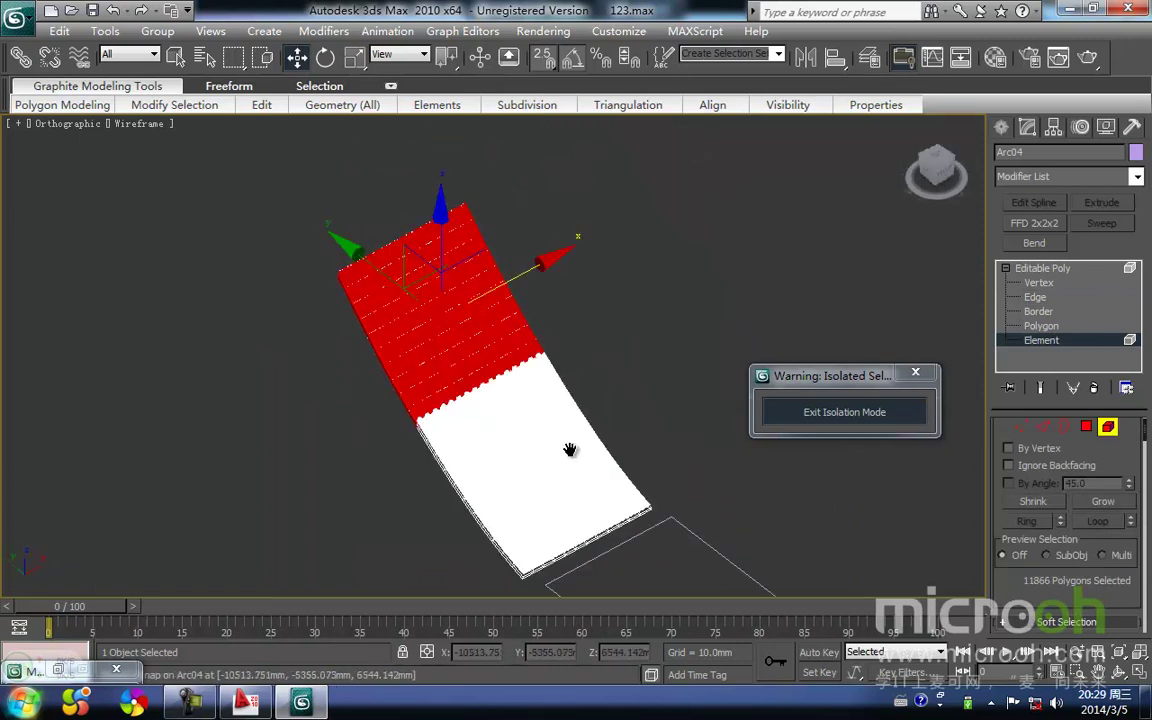
pyautogui.press('Delete')
pyautogui.moveTo(602, 376); pyautogui.dragTo(601, 345, button='middle')
pyautogui.scroll(-2, 598, 325)
pyautogui.press('1')
pyautogui.click(618, 323)
pyautogui.press('1')
pyautogui.click(618, 328)
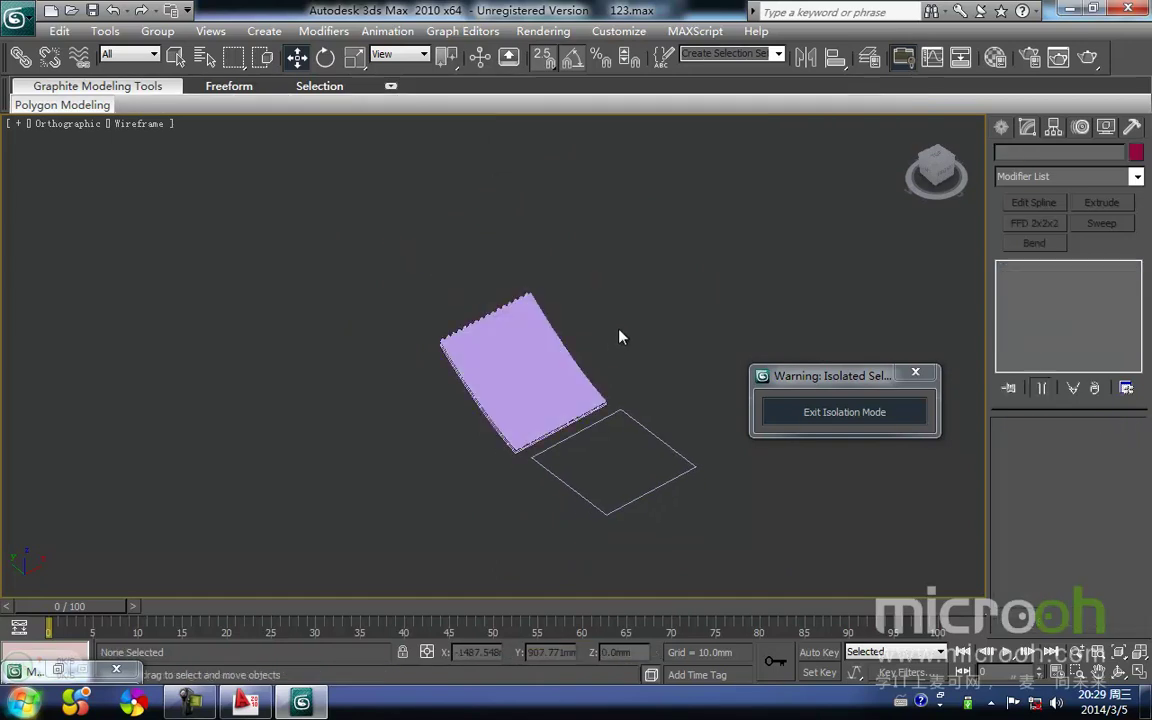
# Step: Select the remaining roof section in the front view and exit isolation mode to bring back the whole building
pyautogui.click(505, 403)
pyautogui.press('f')
pyautogui.press('z')
pyautogui.scroll(-3, 531, 401)
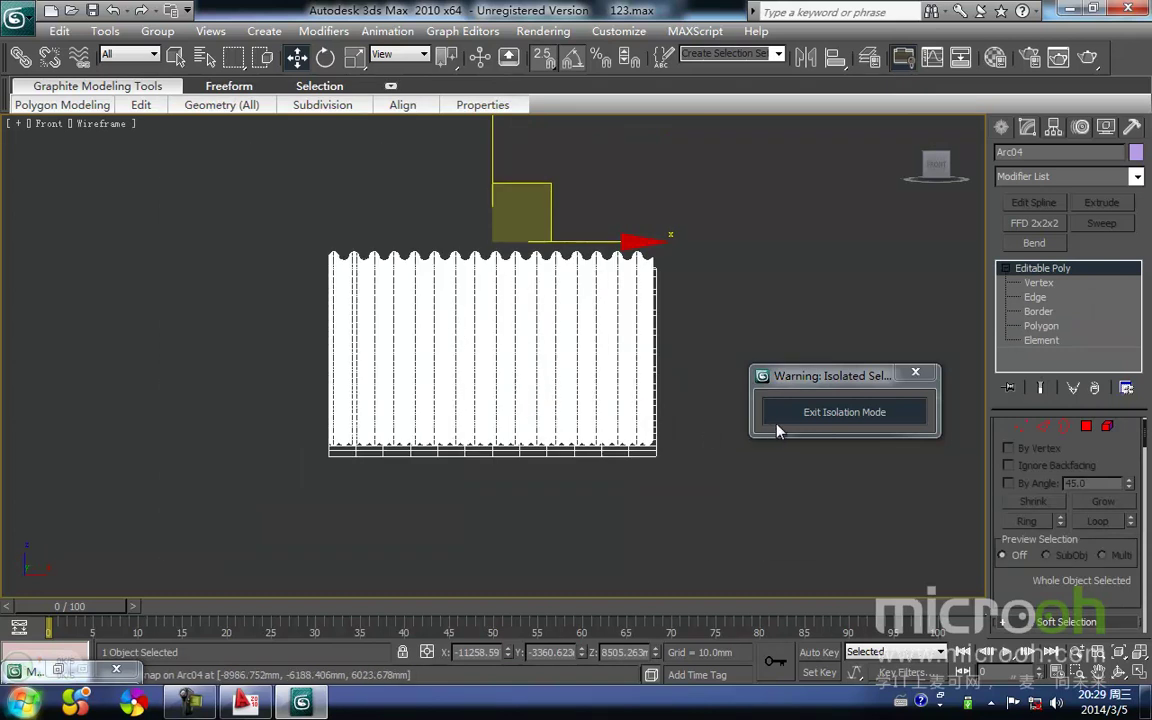
pyautogui.click(775, 418)
pyautogui.moveTo(635, 417); pyautogui.dragTo(494, 363, button='middle')
pyautogui.scroll(-2, 440, 364)
pyautogui.moveTo(405, 365); pyautogui.dragTo(635, 411, button='middle')
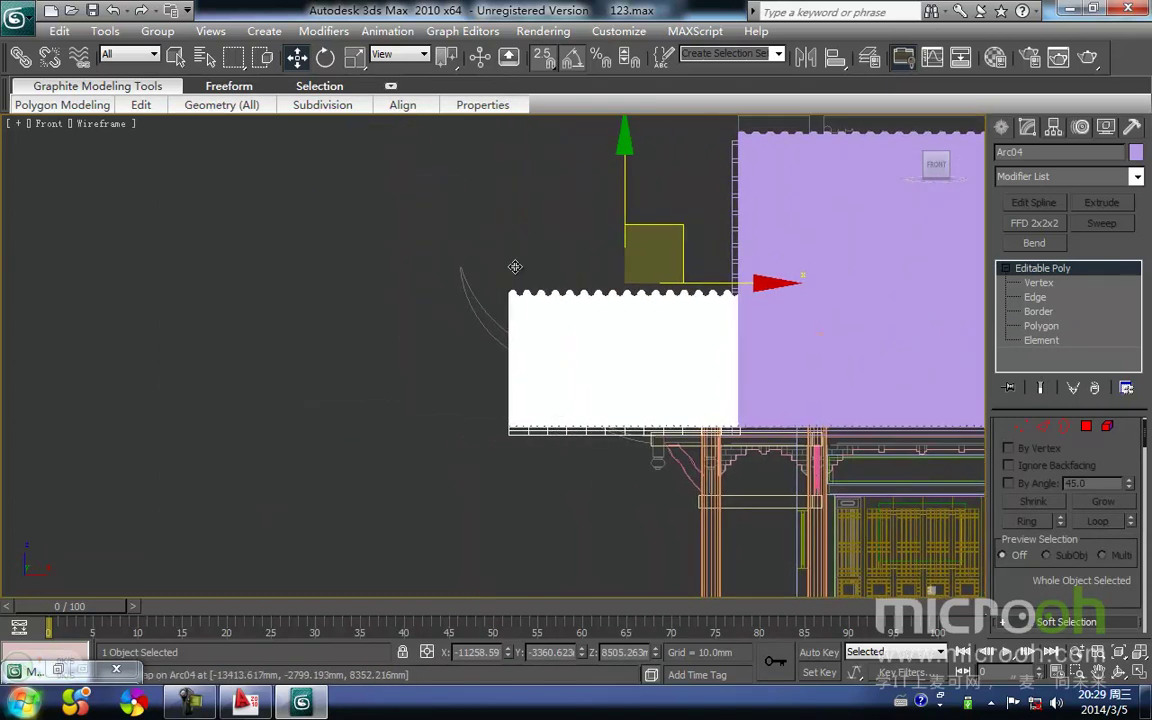
# Step: Apply an FFD 3x3x3 modifier to the left roof section
pyautogui.click(512, 283)
pyautogui.click(548, 335)
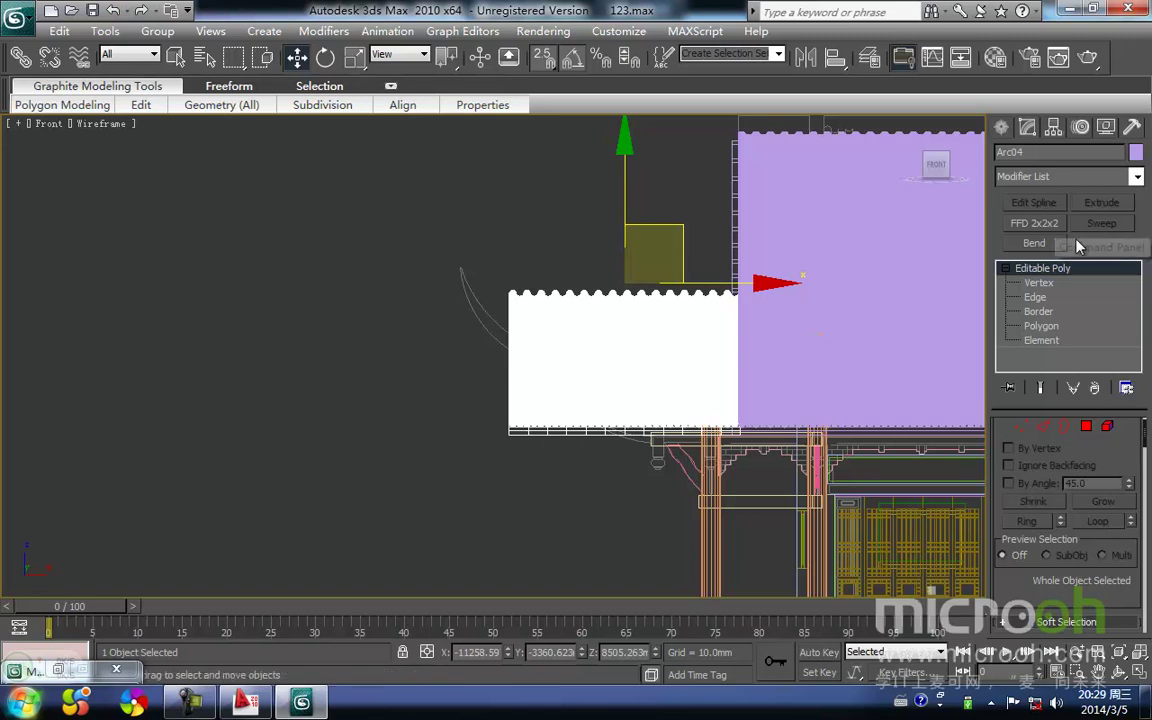
pyautogui.click(1136, 180)
pyautogui.press('f')
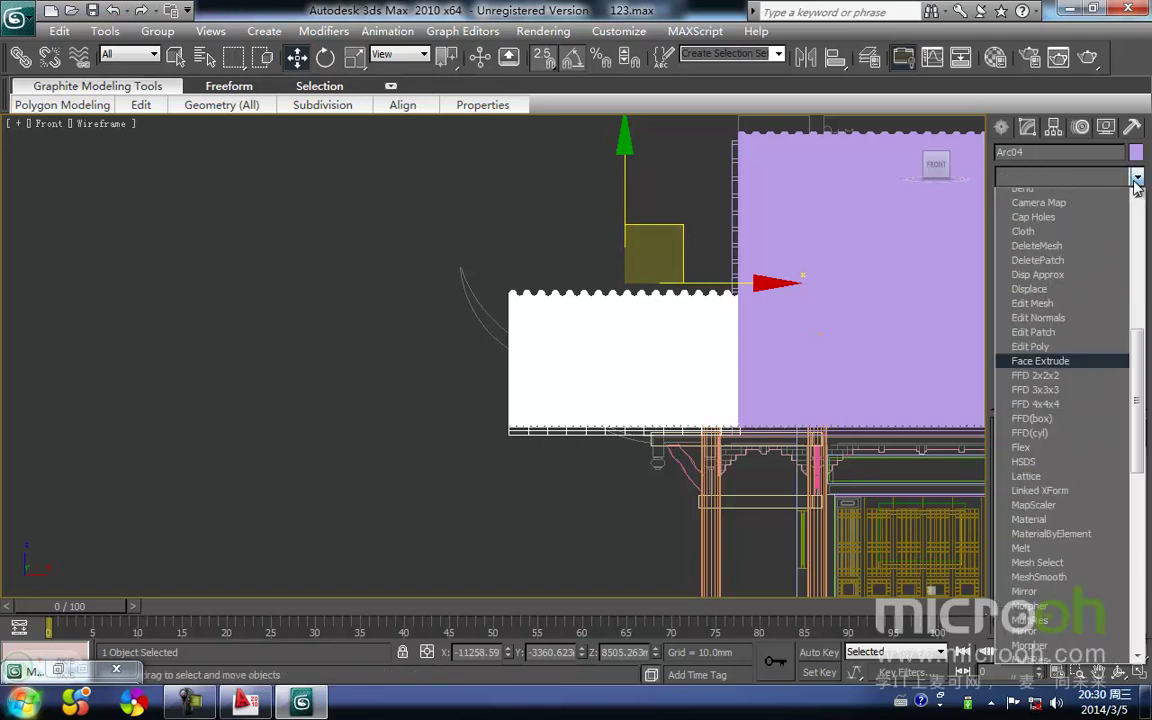
pyautogui.click(1068, 230)
pyautogui.press('Return')
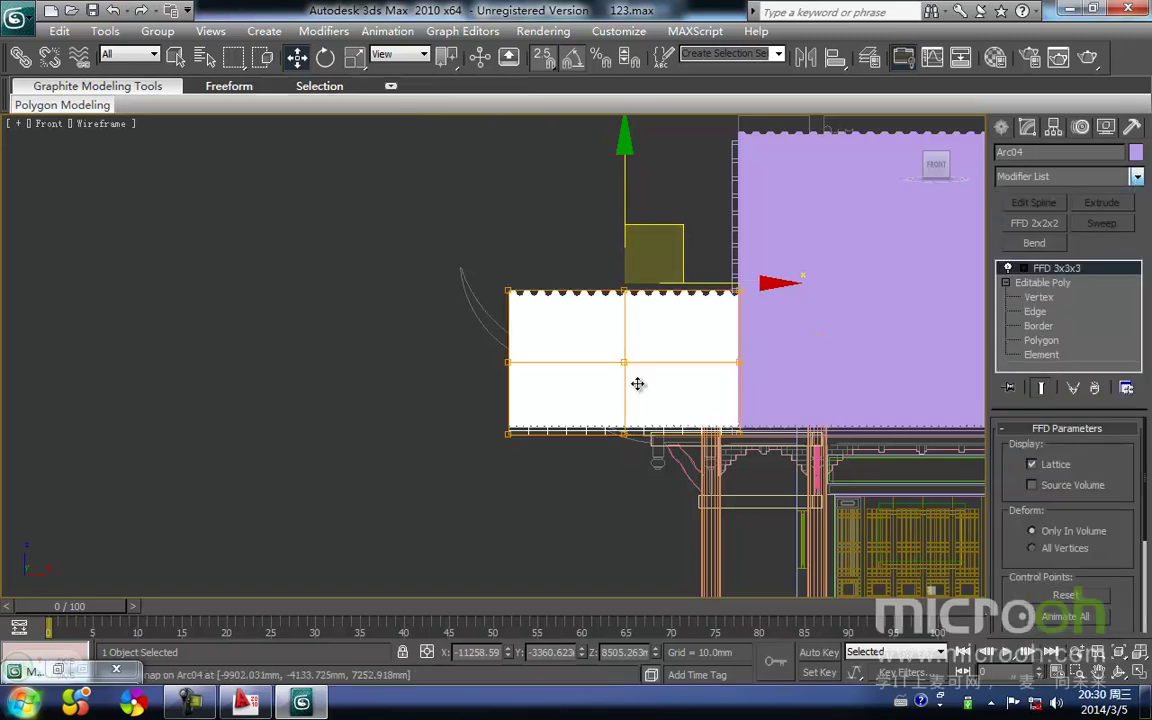
pyautogui.moveTo(635, 386); pyautogui.dragTo(649, 374, button='middle')
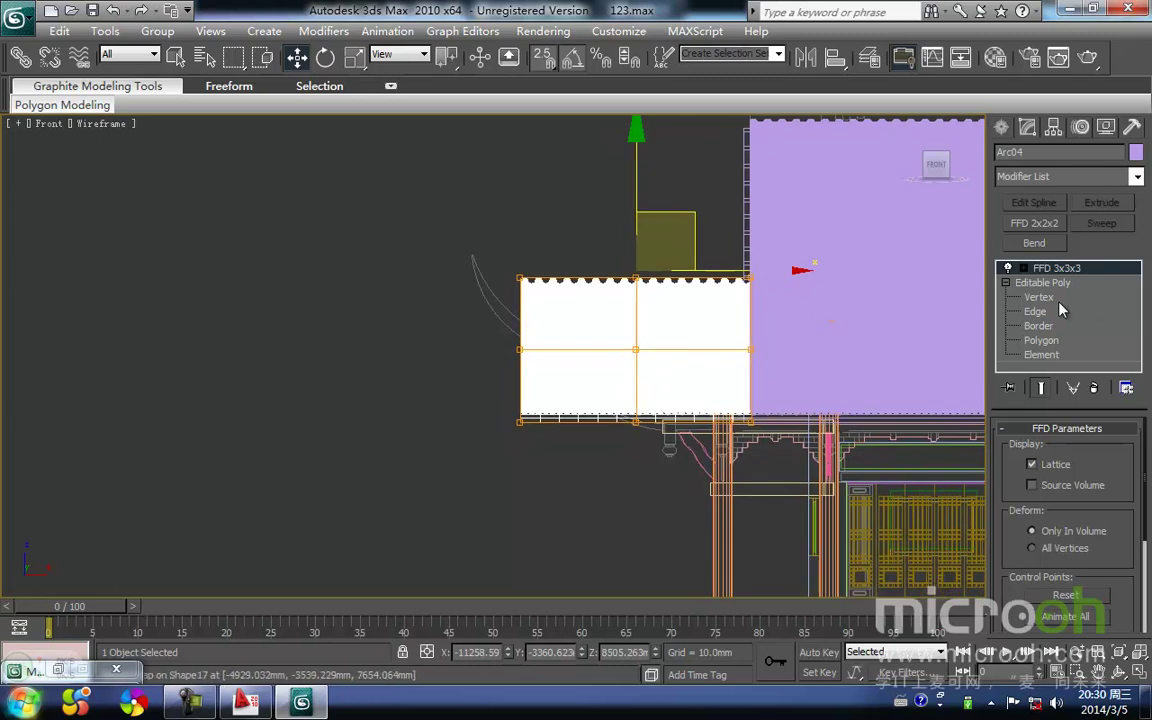
# Step: Raise the lattice's lower-left FFD control points about 1118 mm to curve the eave upward
pyautogui.click(1024, 268)
pyautogui.click(1053, 284)
pyautogui.moveTo(676, 412); pyautogui.dragTo(773, 380, button='middle')
pyautogui.moveTo(598, 366); pyautogui.dragTo(602, 365)
pyautogui.moveTo(603, 366); pyautogui.dragTo(567, 392, button='middle')
pyautogui.moveTo(582, 350); pyautogui.dragTo(580, 298)
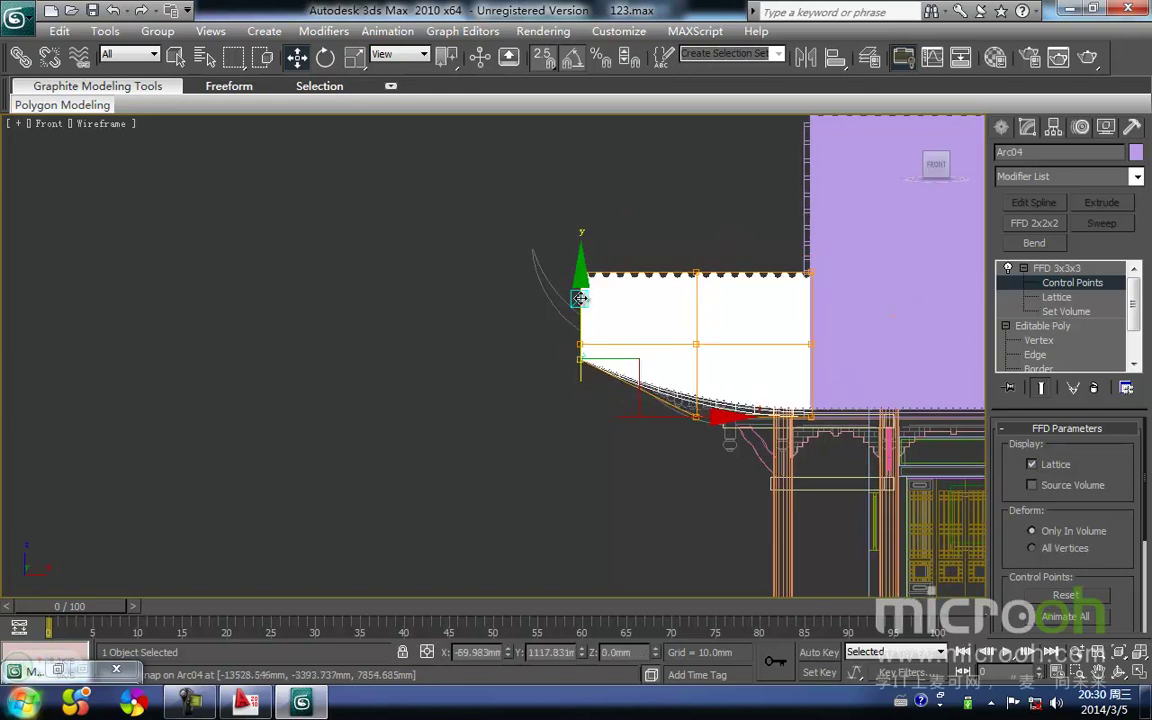
# Step: Raise the middle control points on the lattice's left side and lift the lower-left ones about 256 mm more
pyautogui.scroll(3, 581, 345)
pyautogui.moveTo(643, 363); pyautogui.dragTo(563, 401, button='middle')
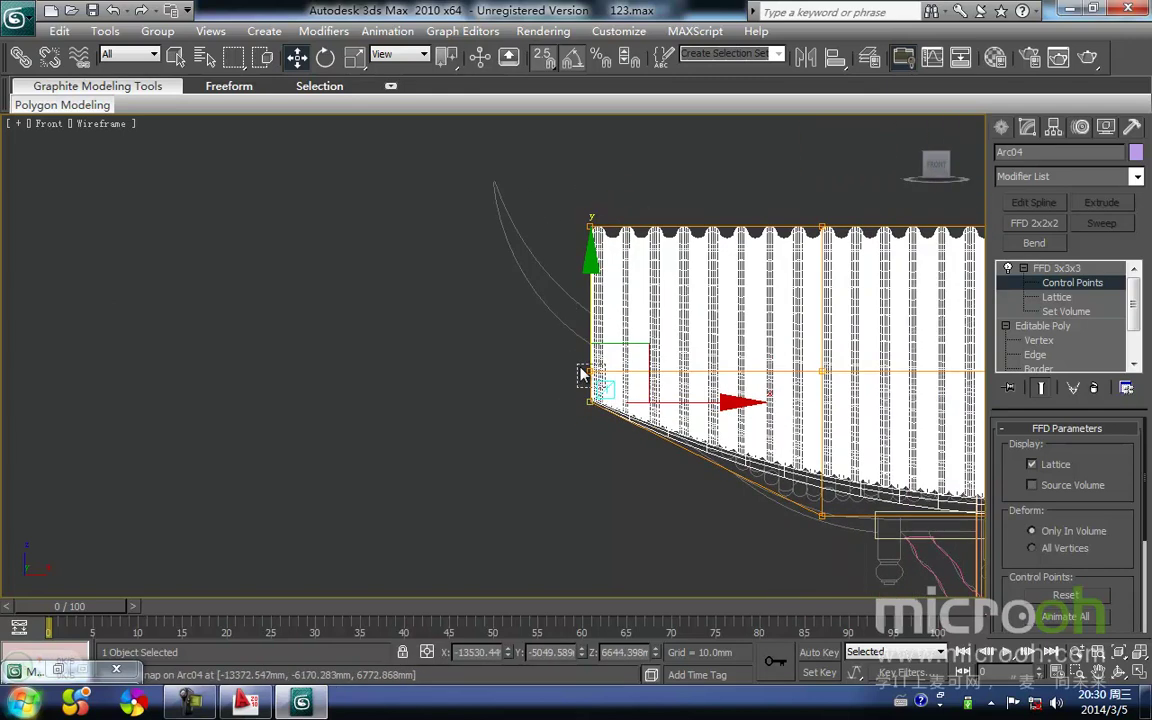
pyautogui.moveTo(587, 373); pyautogui.dragTo(583, 366)
pyautogui.moveTo(588, 297); pyautogui.dragTo(591, 246)
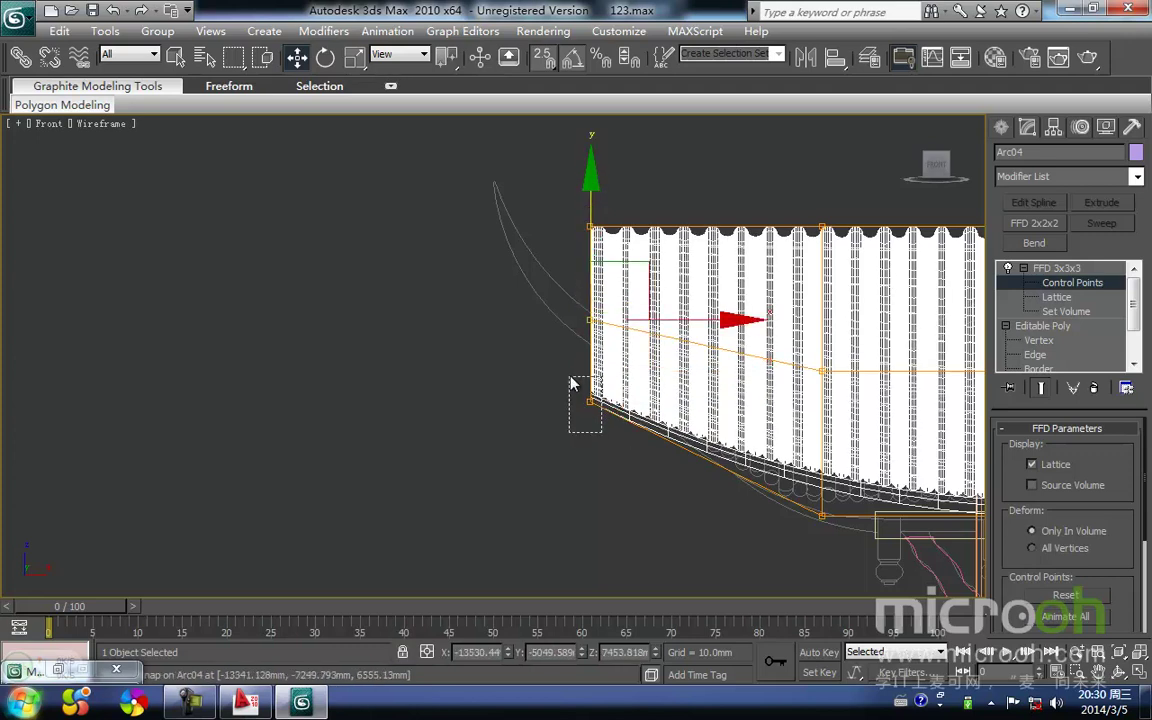
pyautogui.moveTo(571, 381); pyautogui.dragTo(569, 377)
pyautogui.moveTo(589, 308)
pyautogui.mouseDown()
pyautogui.moveTo(600, 244)
pyautogui.moveTo(599, 286)
pyautogui.mouseUp()
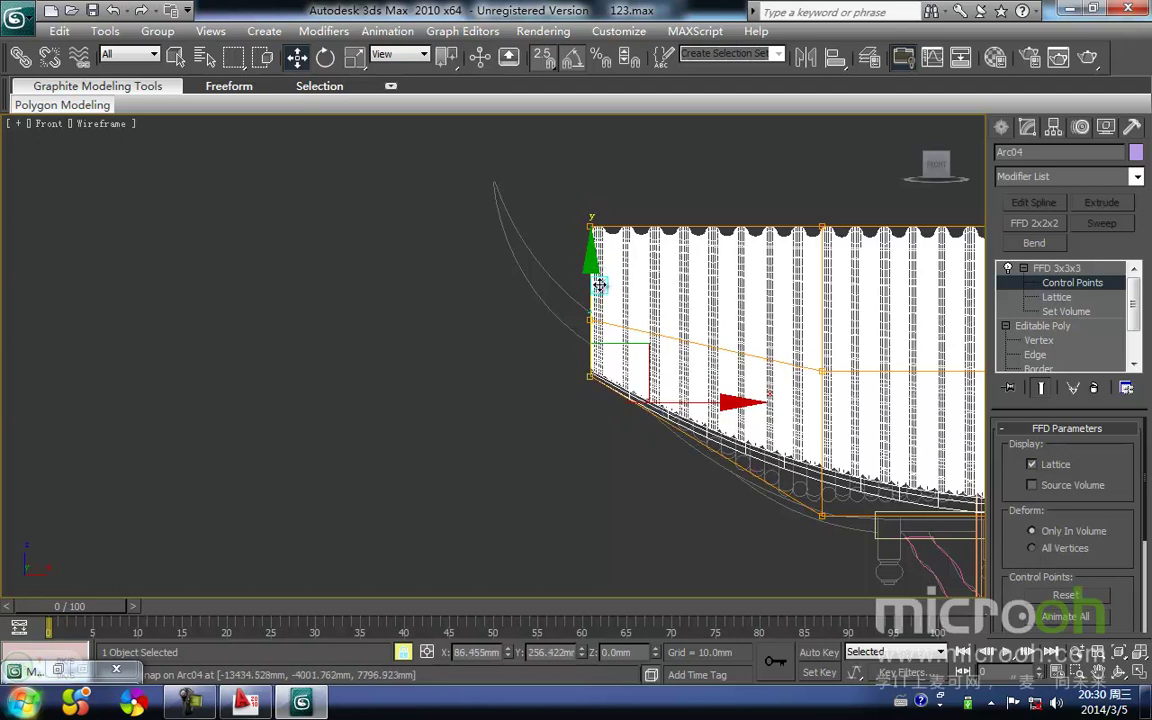
# Step: Lower the FFD lattice's bottom-middle control points about 99 mm and raise the centre control points slightly
pyautogui.moveTo(805, 472); pyautogui.dragTo(557, 449, button='middle')
pyautogui.press('space')
pyautogui.moveTo(590, 538); pyautogui.dragTo(561, 453)
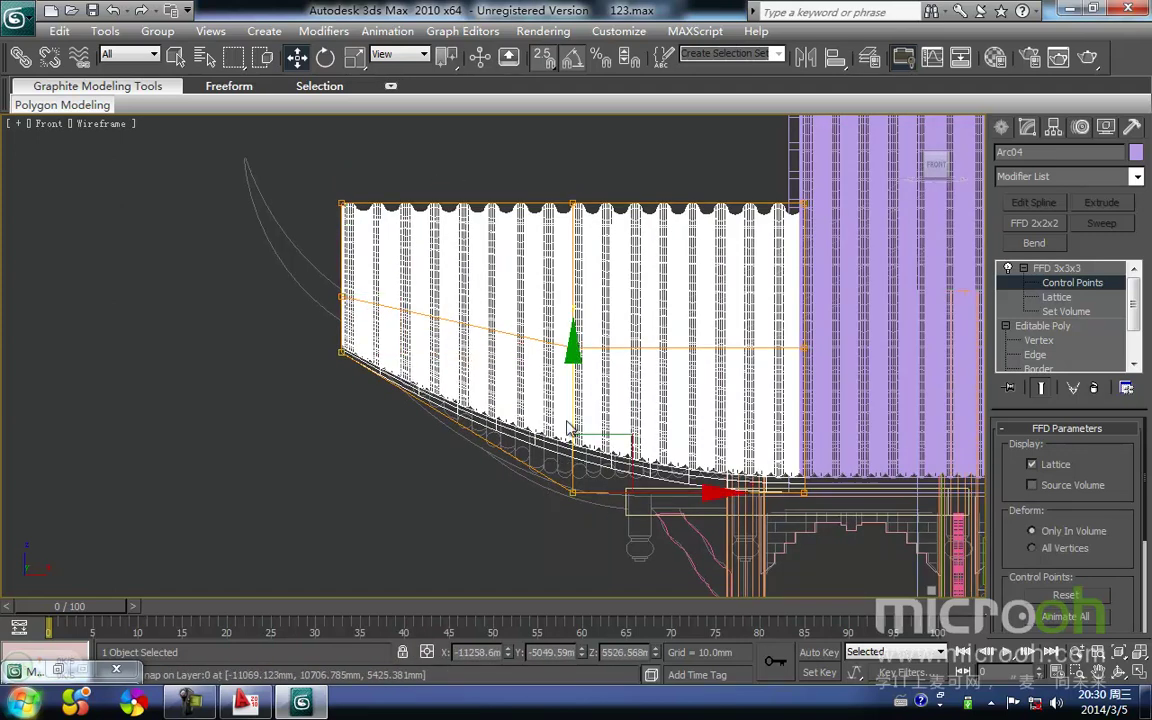
pyautogui.moveTo(578, 385); pyautogui.dragTo(552, 399)
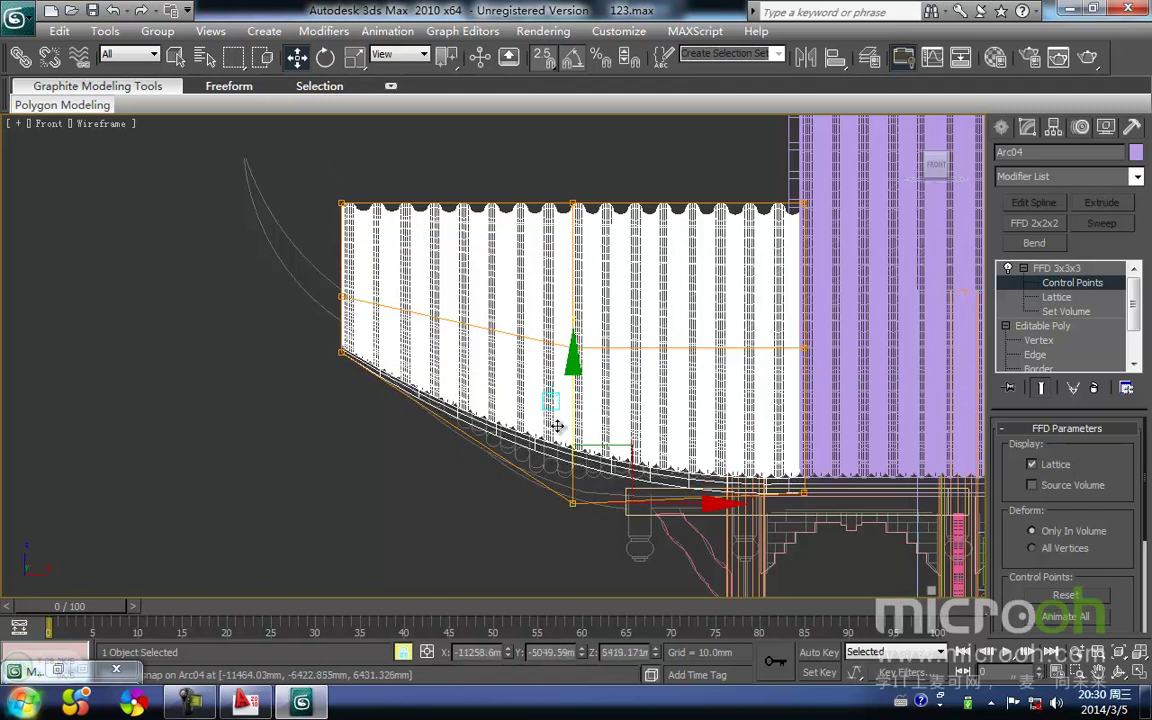
pyautogui.moveTo(556, 313); pyautogui.dragTo(574, 271)
pyautogui.press('space')
pyautogui.moveTo(589, 532); pyautogui.dragTo(562, 485)
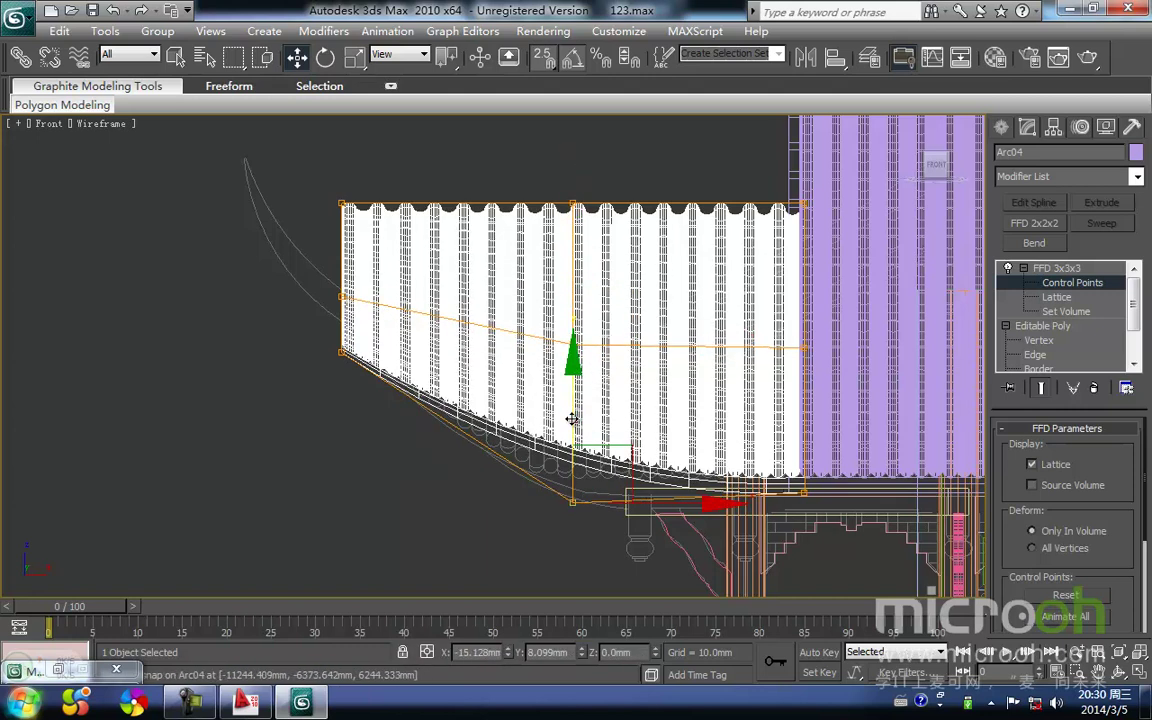
pyautogui.moveTo(595, 440); pyautogui.dragTo(603, 436, button='middle')
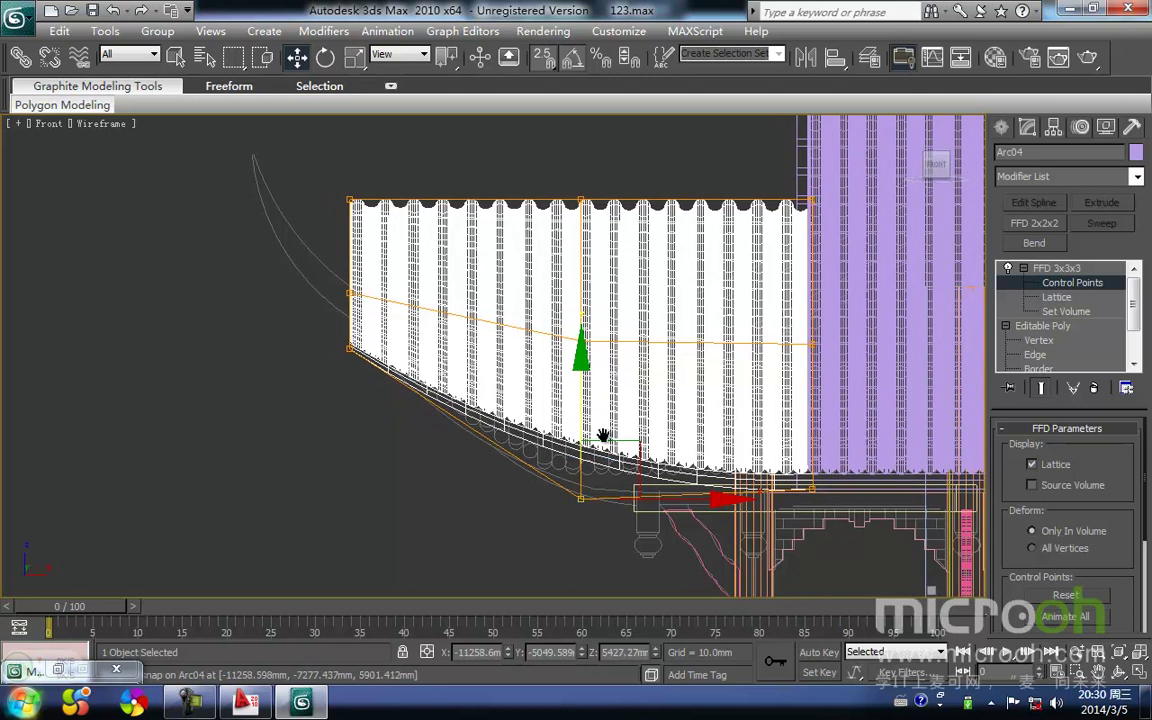
# Step: Finish editing the FFD control points and convert the left roof section to Editable Poly
pyautogui.click(1049, 283)
pyautogui.click(1023, 268)
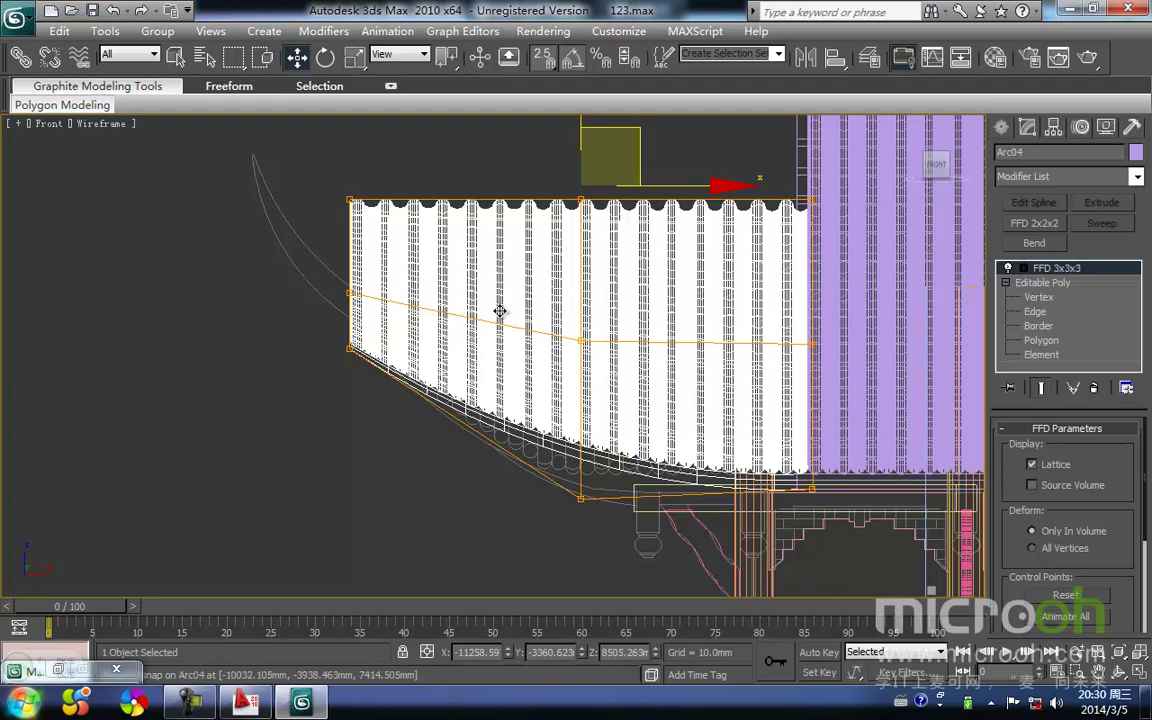
pyautogui.click(478, 189)
pyautogui.moveTo(498, 204); pyautogui.dragTo(476, 344, button='middle')
pyautogui.scroll(-2, 524, 412)
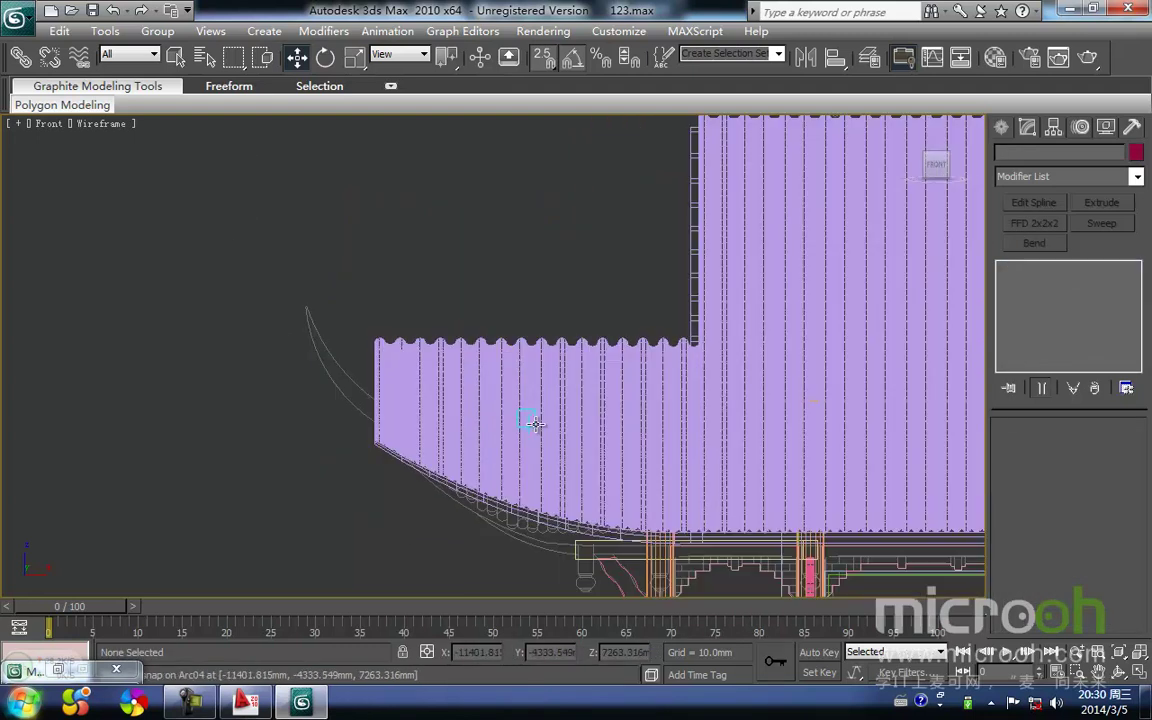
pyautogui.click(467, 381)
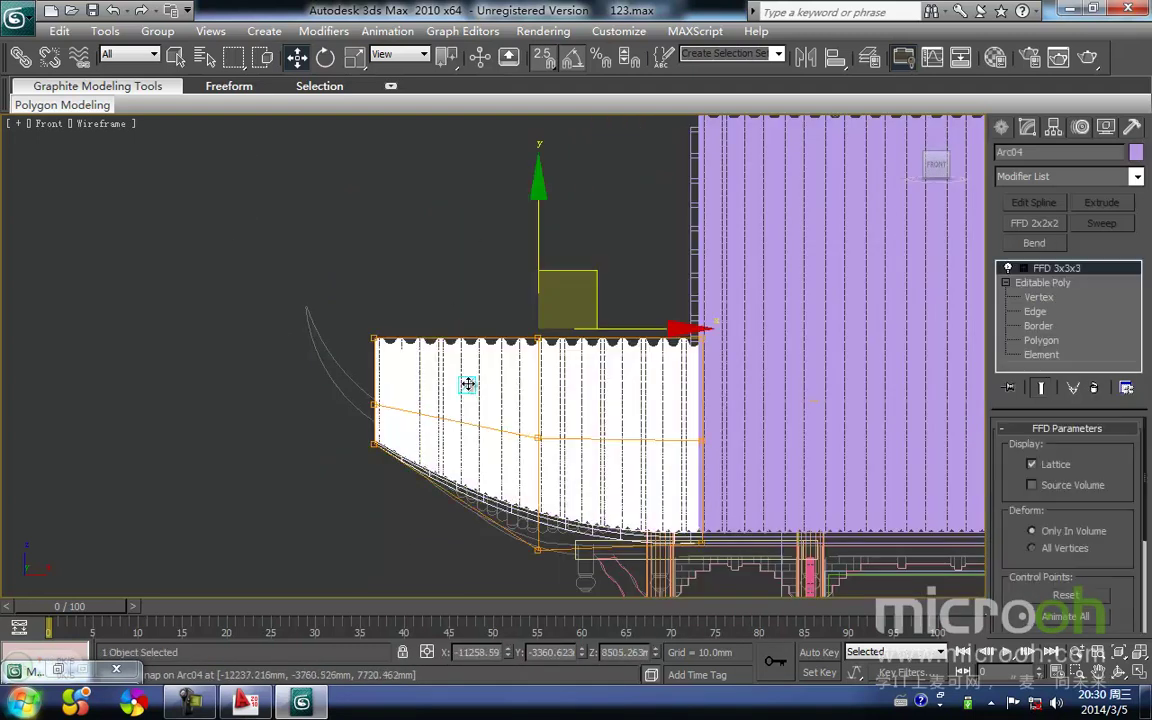
pyautogui.rightClick(465, 380)
pyautogui.moveTo(540, 546)
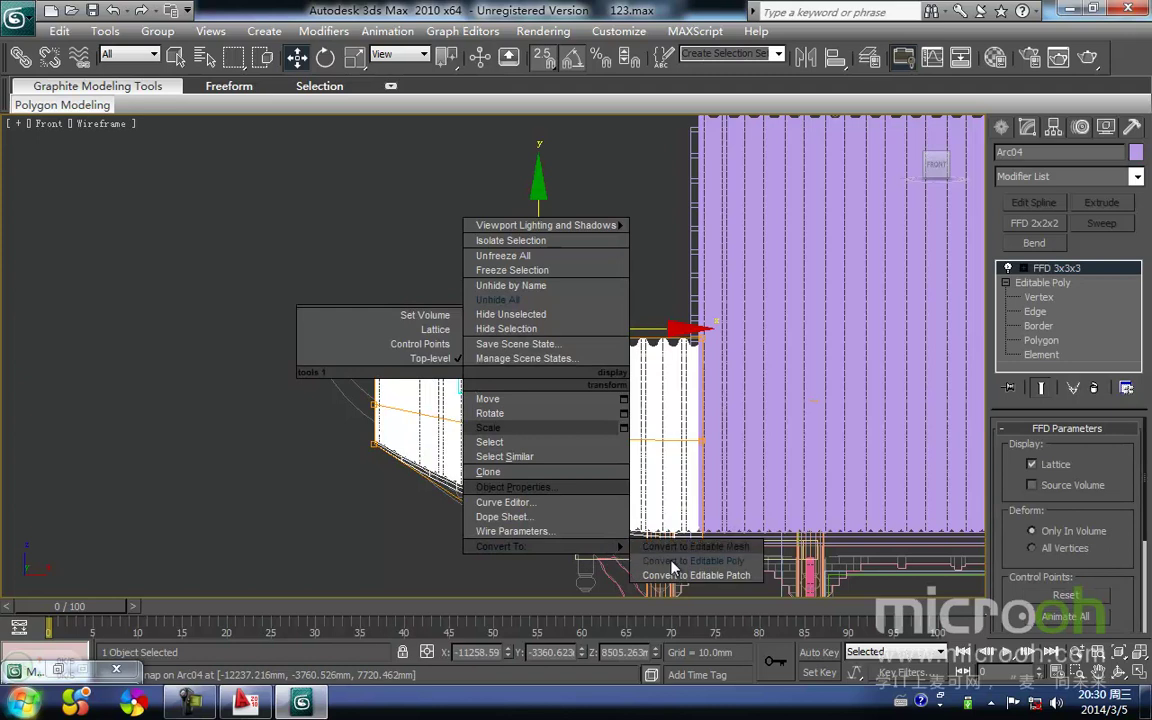
pyautogui.click(673, 566)
pyautogui.moveTo(517, 468); pyautogui.dragTo(538, 439, button='middle')
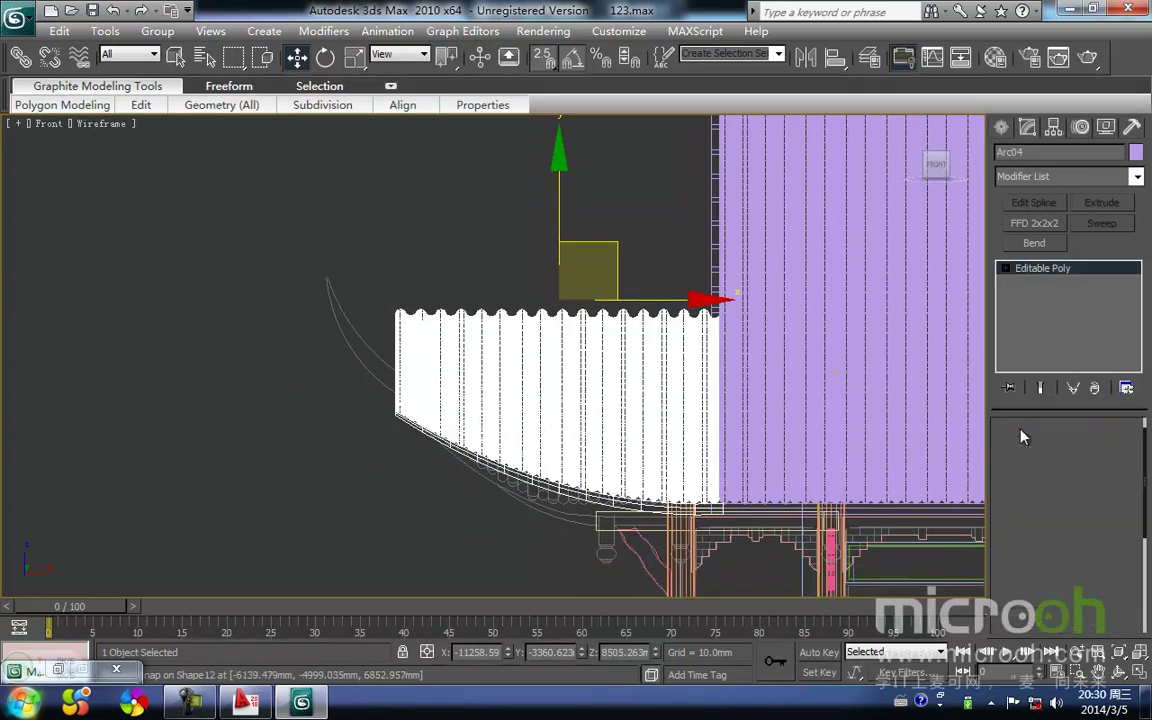
# Step: Select the roof section's vertices except the four tile columns beside the main roof and apply an FFD 3x3x3 modifier to them
pyautogui.click(1020, 428)
pyautogui.scroll(3, 540, 490)
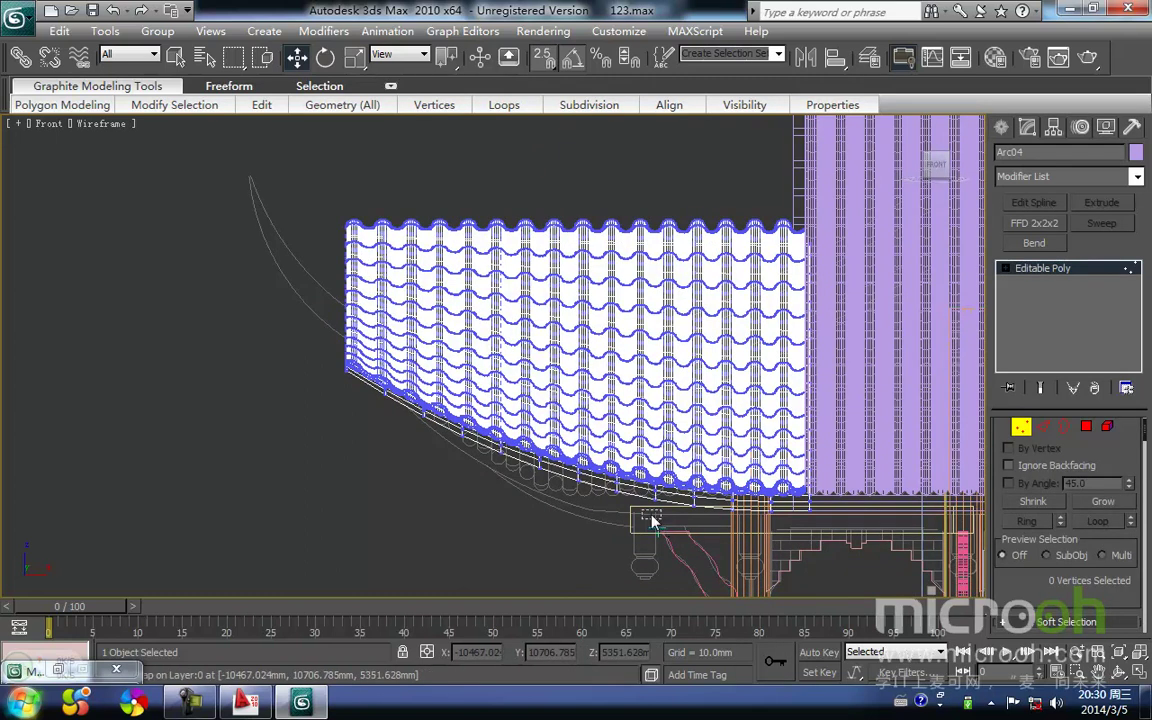
pyautogui.moveTo(525, 357); pyautogui.dragTo(251, 154)
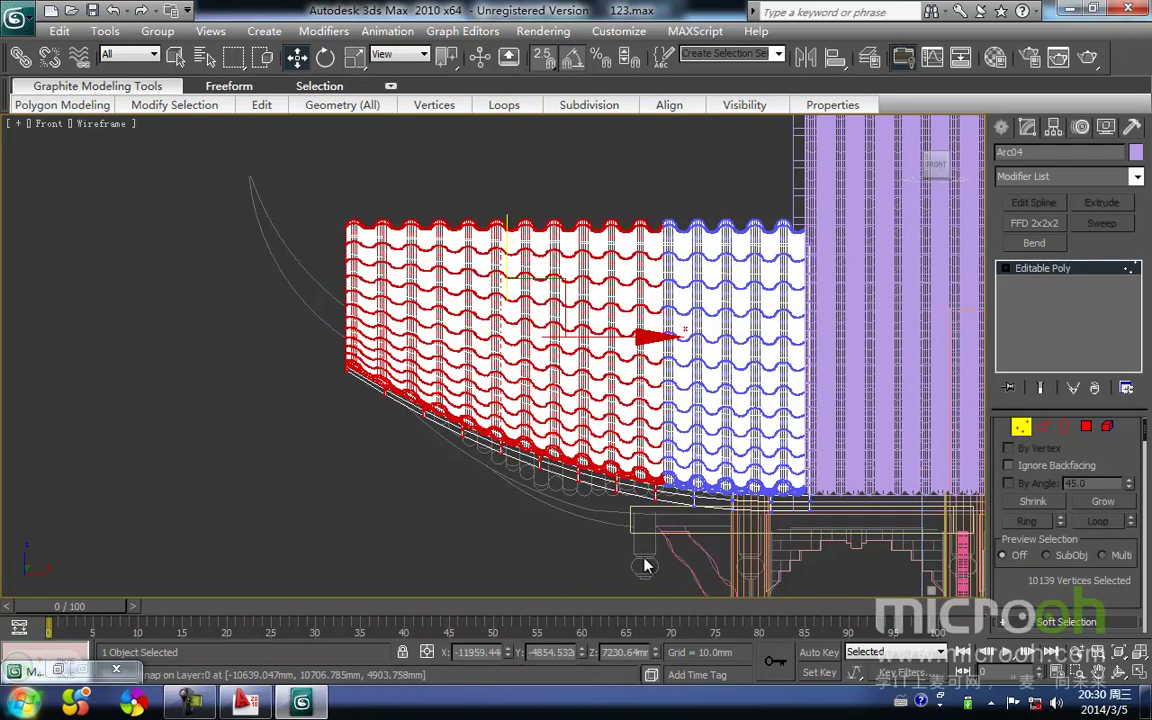
pyautogui.moveTo(676, 548); pyautogui.dragTo(303, 170)
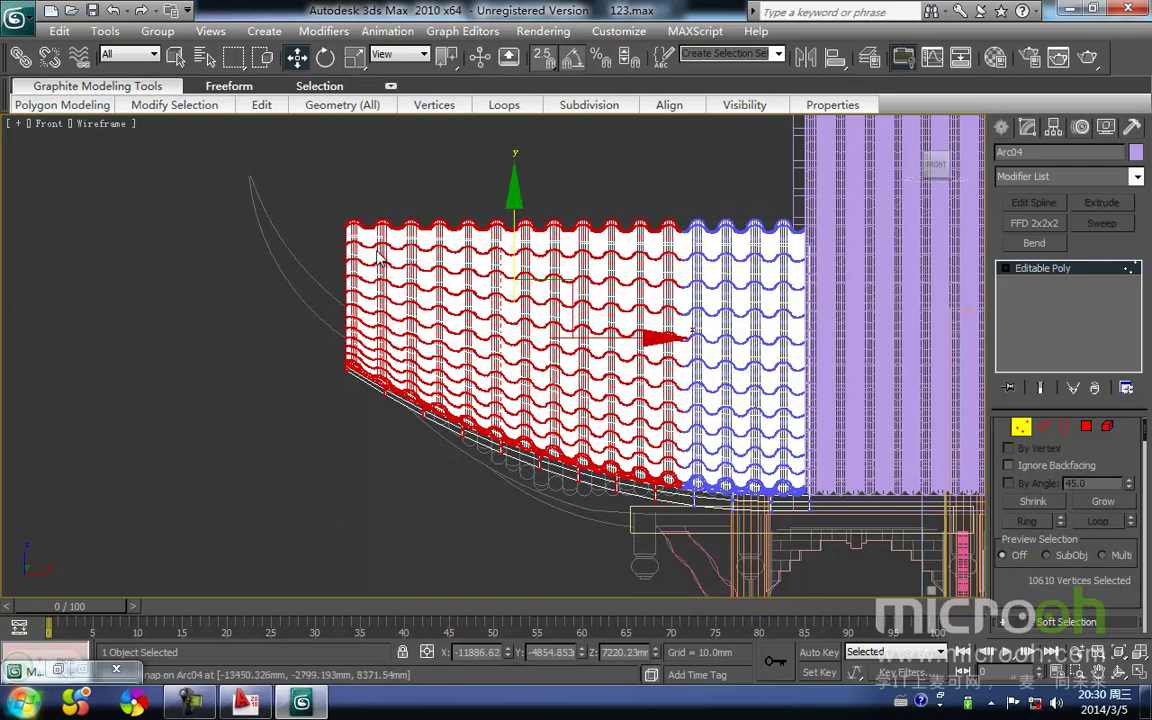
pyautogui.click(1137, 178)
pyautogui.click(954, 203)
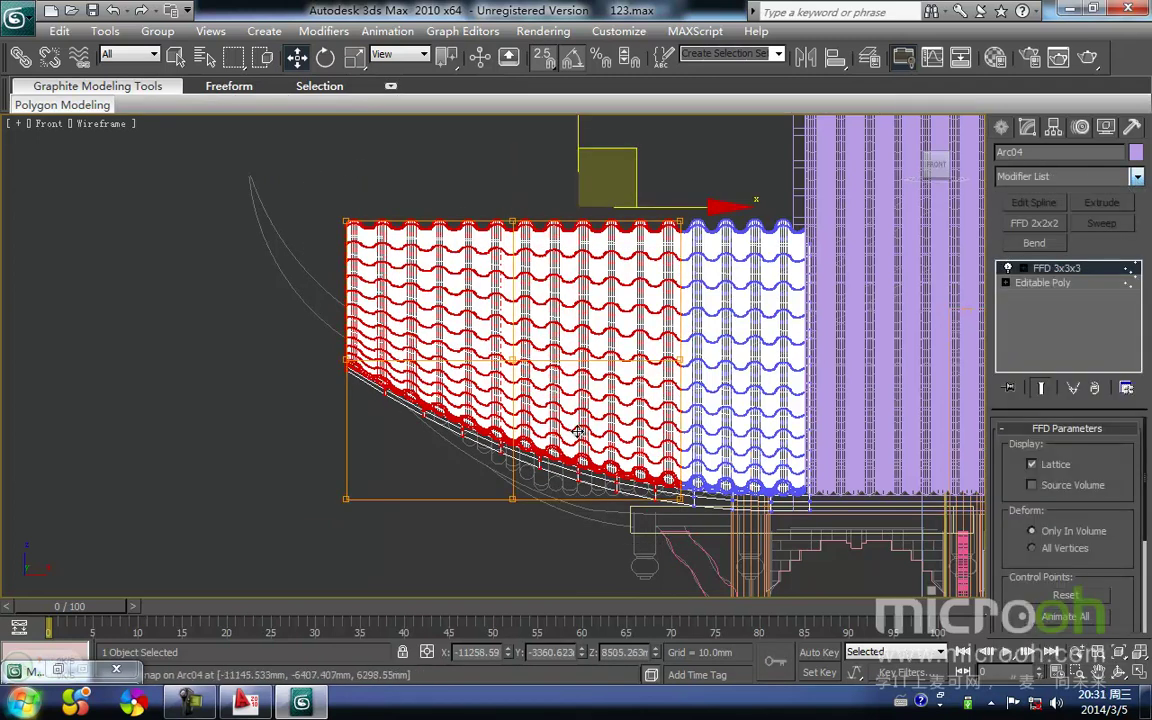
# Step: Lower the new lattice's bottom-middle control points about 302 mm in the front view
pyautogui.moveTo(558, 440); pyautogui.dragTo(587, 424, button='middle')
pyautogui.click(1023, 268)
pyautogui.click(1062, 283)
pyautogui.moveTo(521, 495); pyautogui.dragTo(574, 453, button='middle')
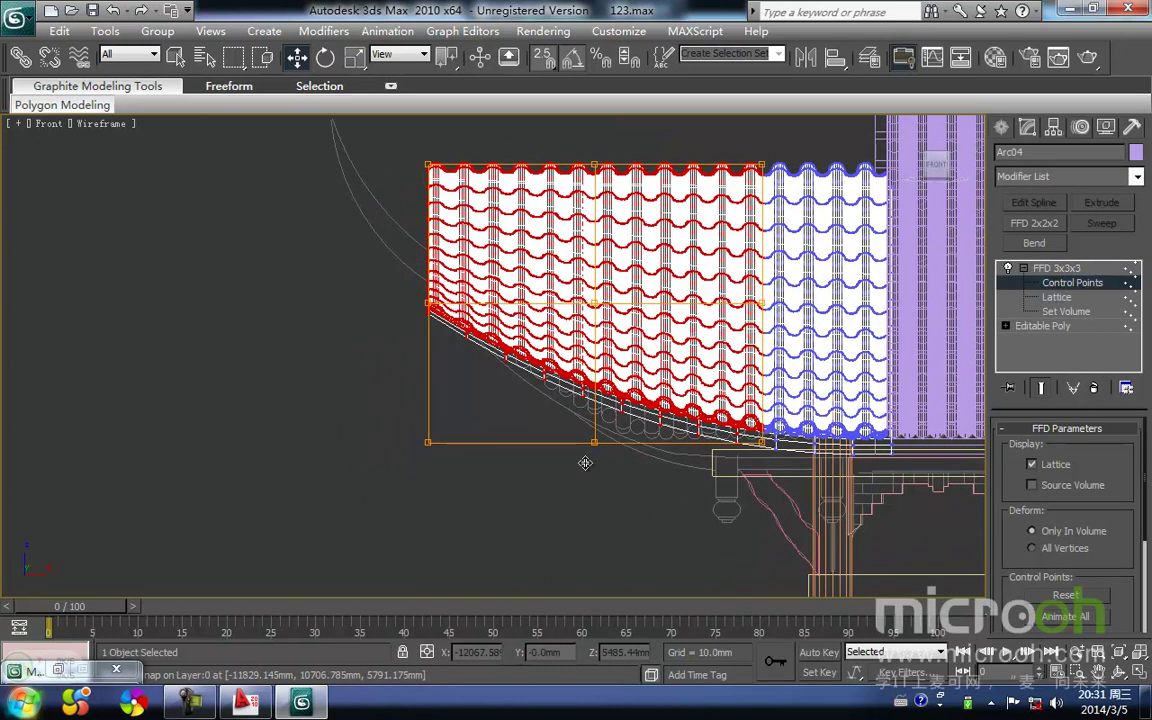
pyautogui.moveTo(609, 465); pyautogui.dragTo(574, 421)
pyautogui.moveTo(593, 373); pyautogui.dragTo(580, 394)
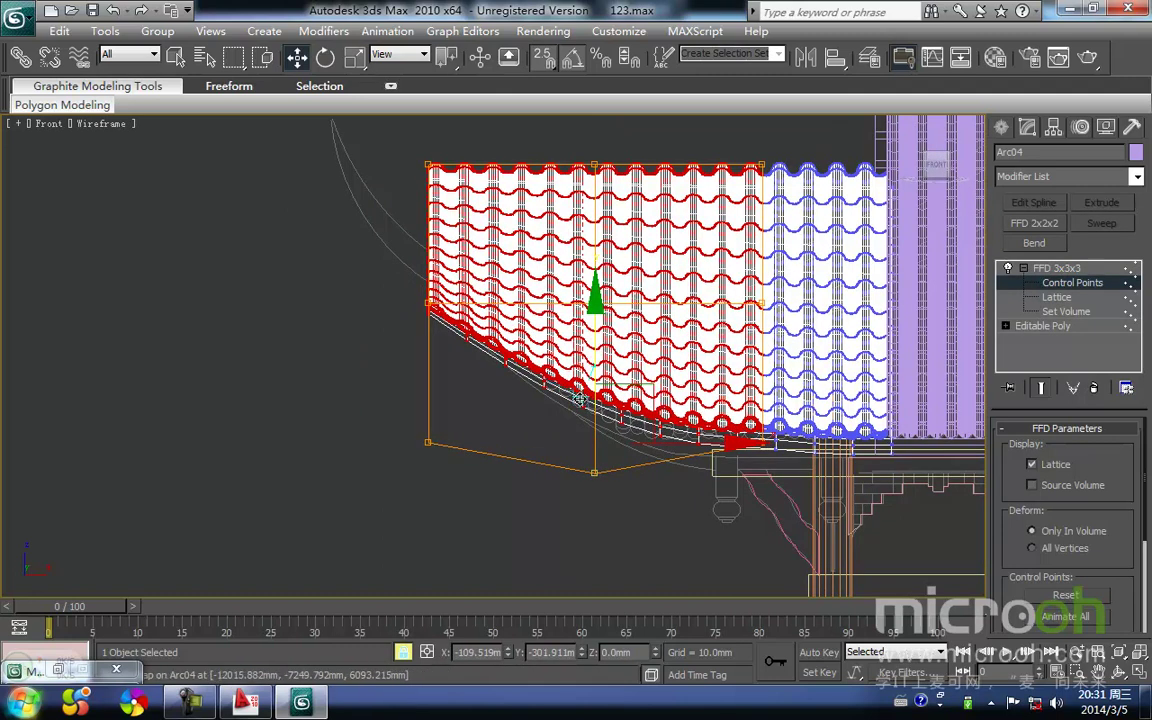
# Step: Try to lower the lattice's bottom-right control points about 124 mm
pyautogui.scroll(2, 655, 420)
pyautogui.moveTo(723, 464); pyautogui.dragTo(661, 424, button='middle')
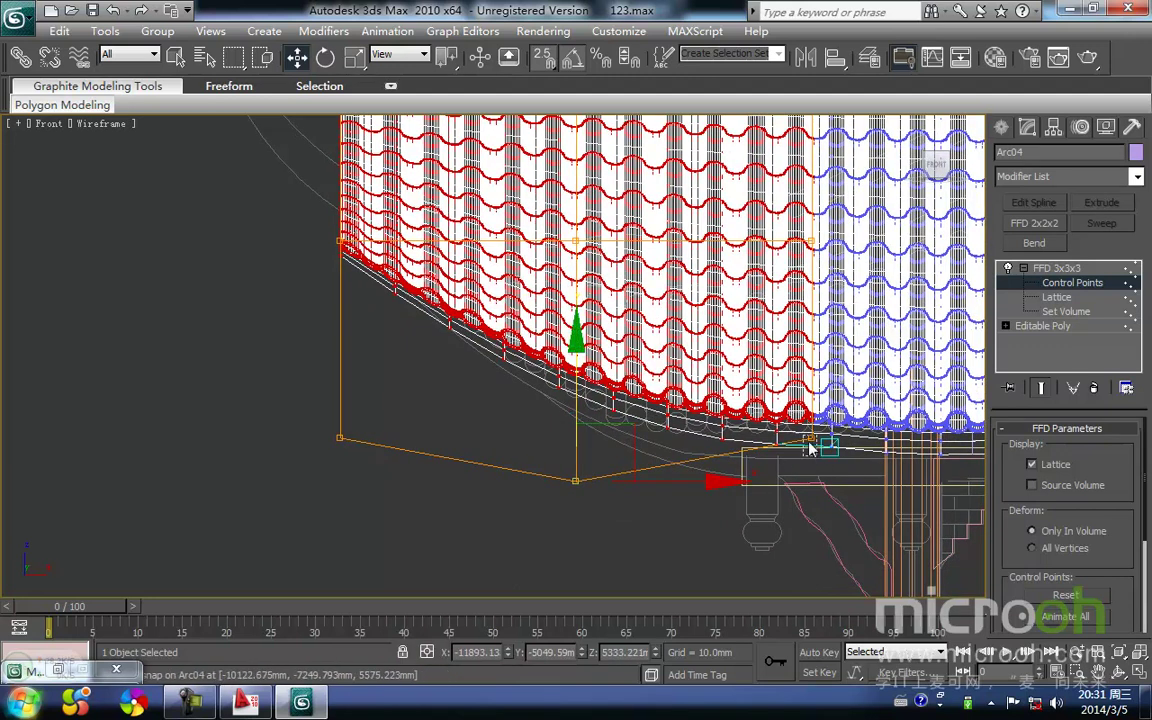
pyautogui.moveTo(820, 464); pyautogui.dragTo(800, 420)
pyautogui.moveTo(816, 367); pyautogui.dragTo(815, 387)
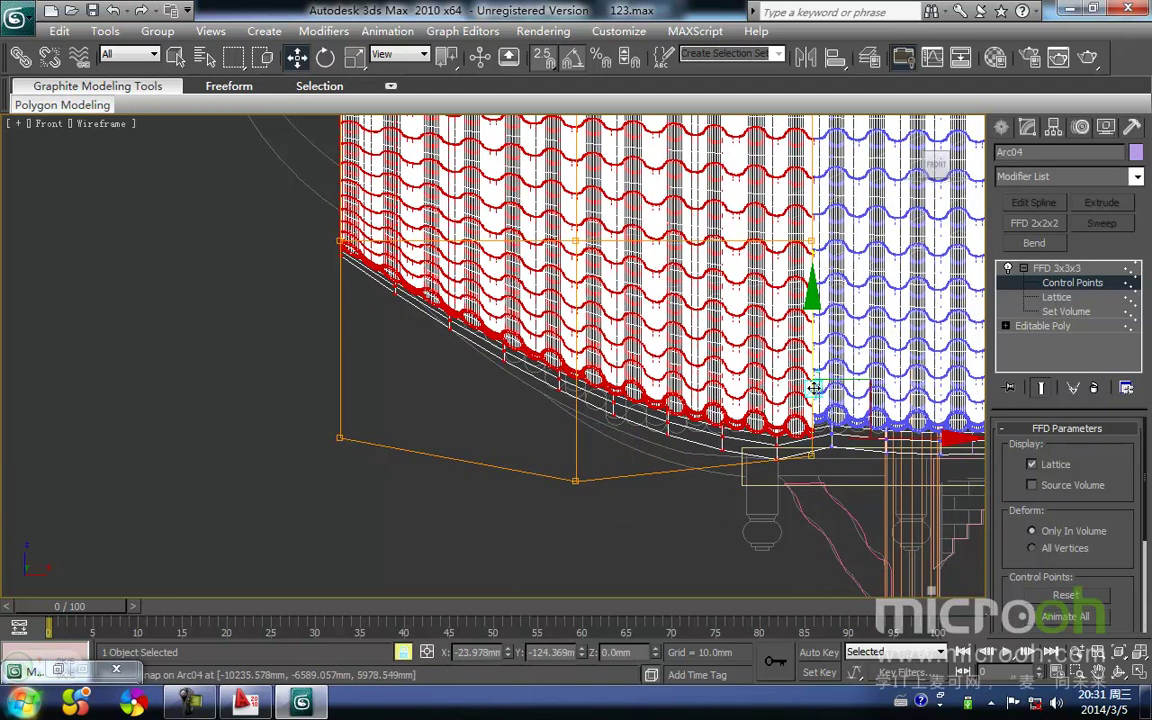
pyautogui.hotkey('ctrl', 'z')
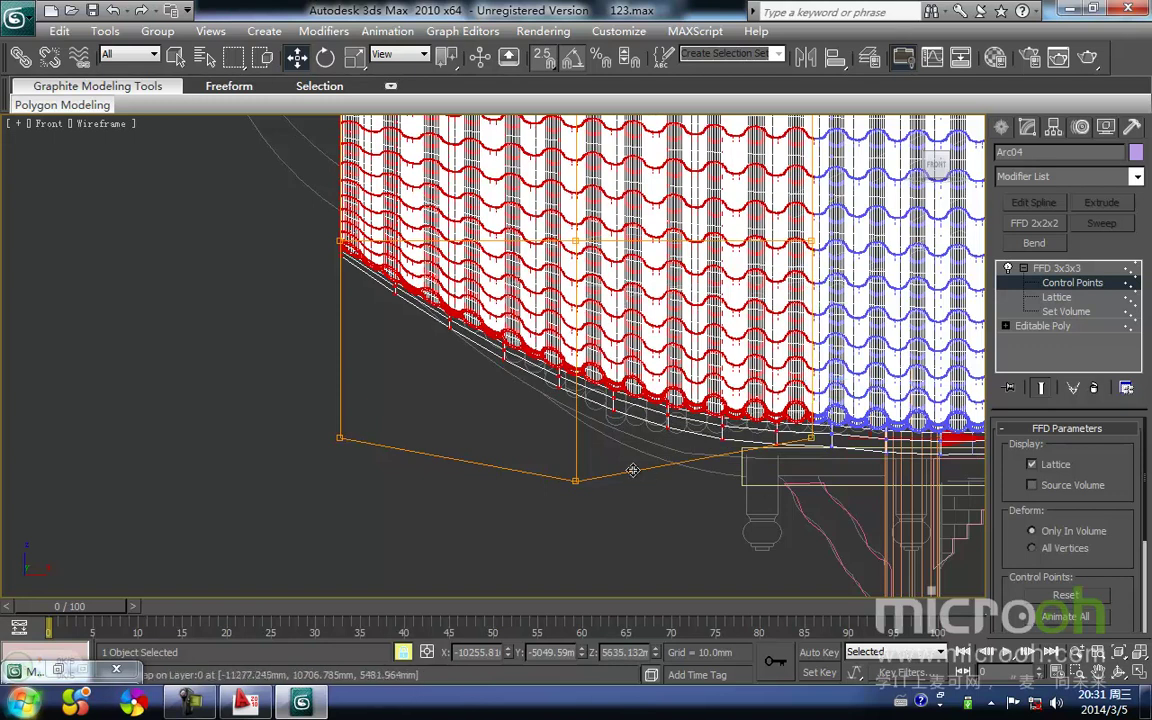
# Step: Raise the middle control points on the lattice's left side slightly, and select the centre control points
pyautogui.moveTo(646, 477); pyautogui.dragTo(734, 506, button='middle')
pyautogui.moveTo(463, 312); pyautogui.dragTo(428, 253)
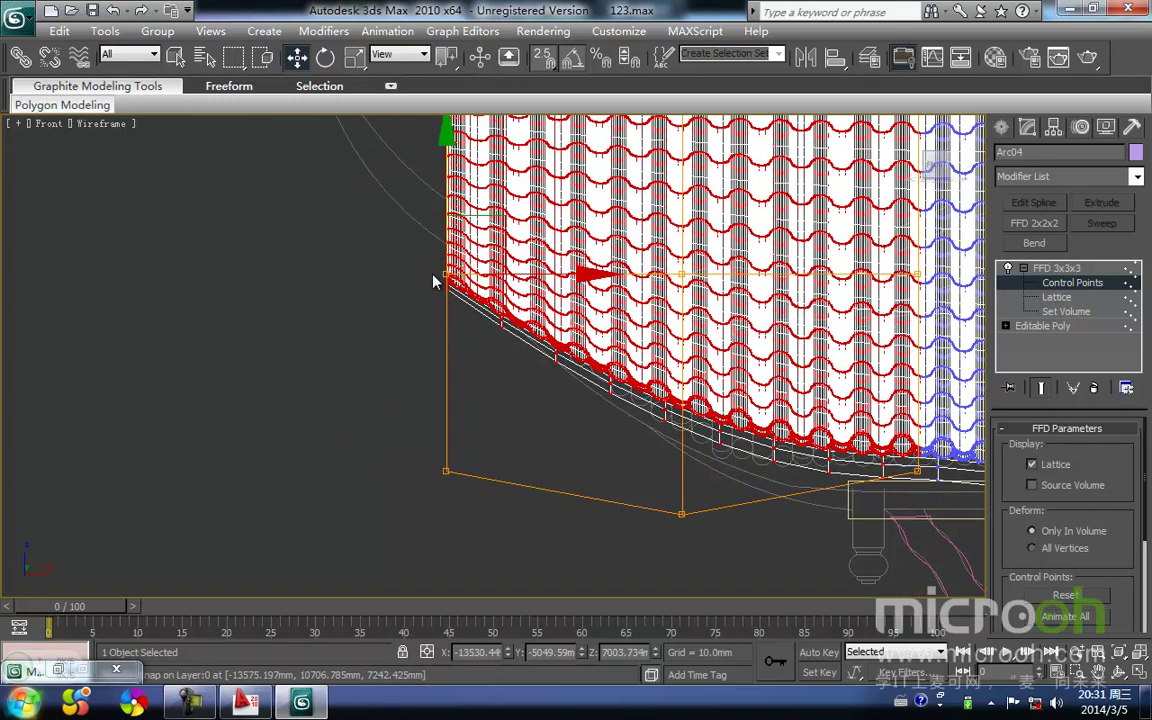
pyautogui.moveTo(430, 253); pyautogui.dragTo(471, 416, button='middle')
pyautogui.moveTo(490, 358); pyautogui.dragTo(490, 334)
pyautogui.moveTo(677, 441); pyautogui.dragTo(617, 340, button='middle')
pyautogui.moveTo(638, 308); pyautogui.dragTo(686, 367)
pyautogui.scroll(-3, 612, 454)
pyautogui.moveTo(592, 477); pyautogui.dragTo(547, 493, button='middle')
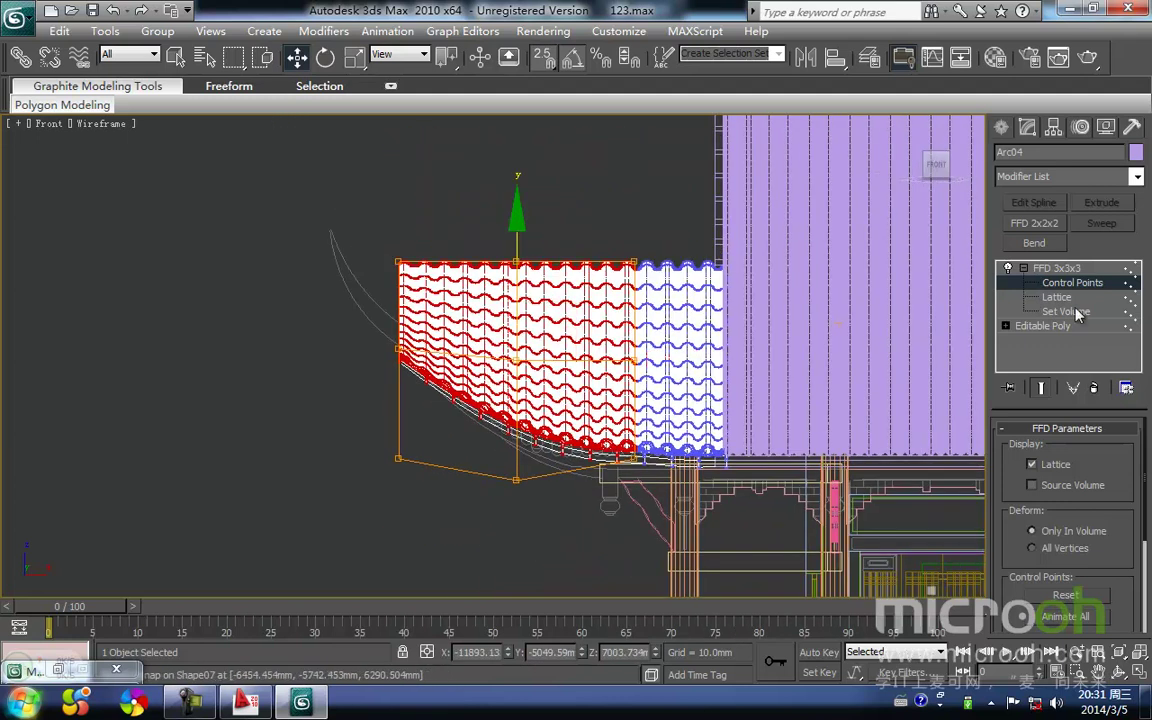
# Step: Exit vertex level in the underlying Editable Poly and return to the FFD 3x3x3 so it deforms the whole roof section
pyautogui.click(1072, 283)
pyautogui.click(1068, 278)
pyautogui.click(1046, 284)
pyautogui.click(1005, 326)
pyautogui.click(1039, 340)
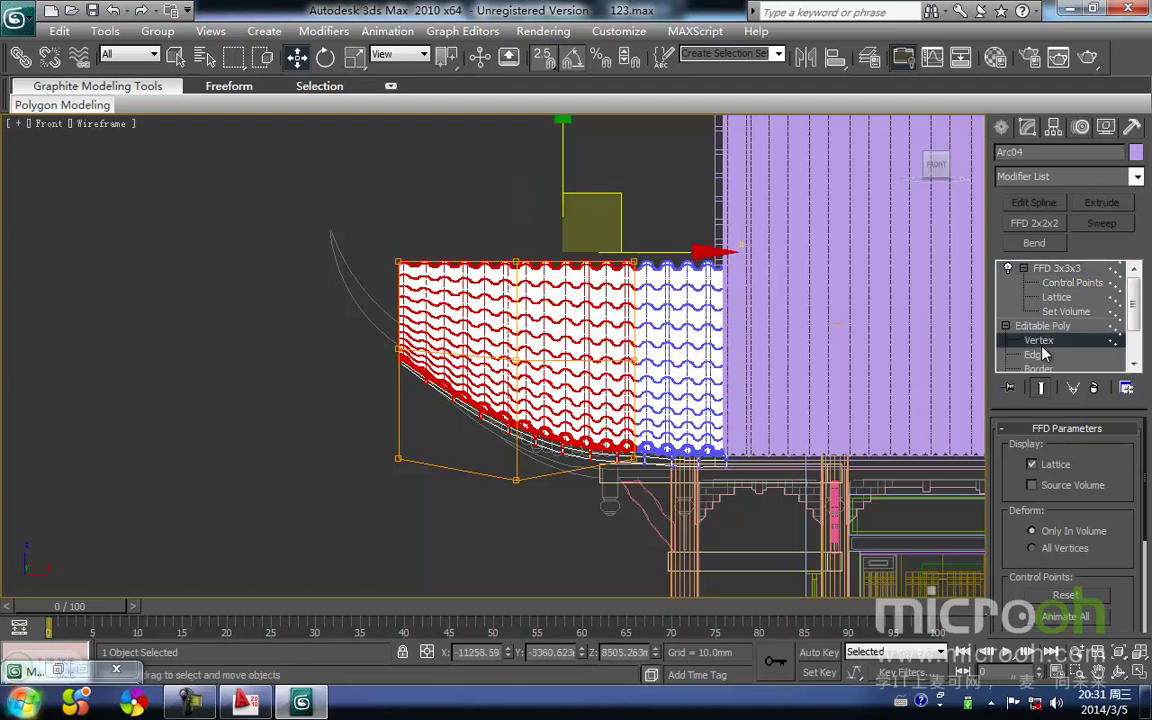
pyautogui.click(1024, 341)
pyautogui.click(1007, 326)
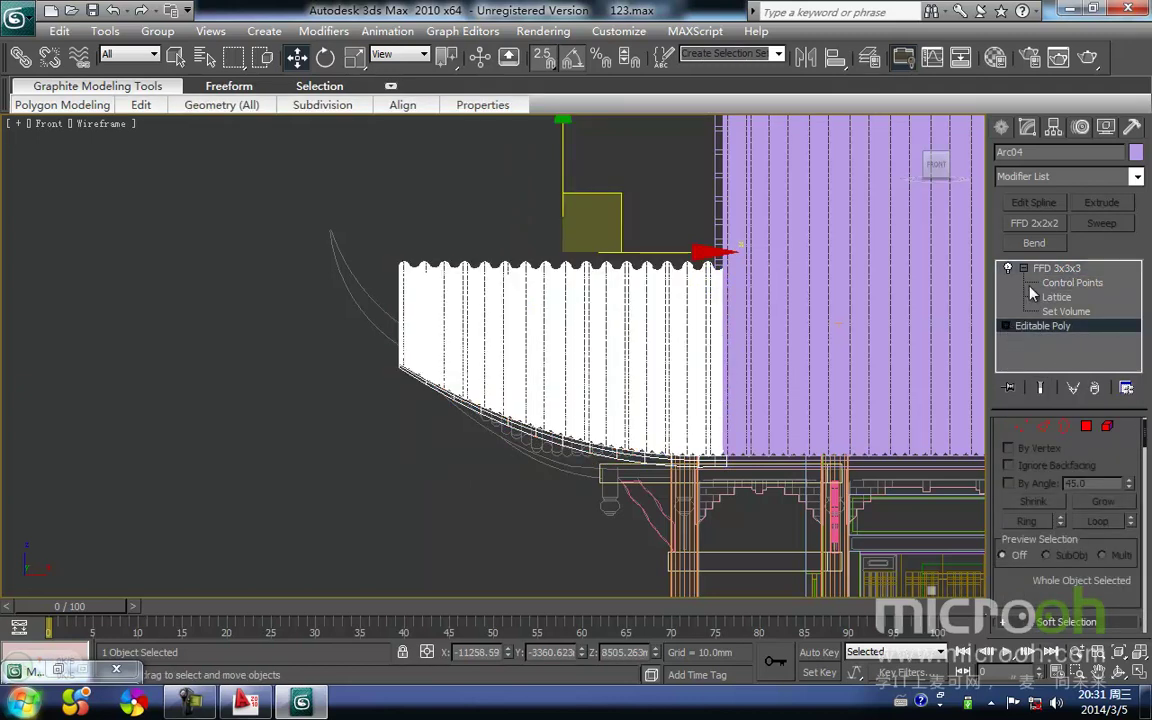
pyautogui.click(1045, 268)
pyautogui.click(1024, 269)
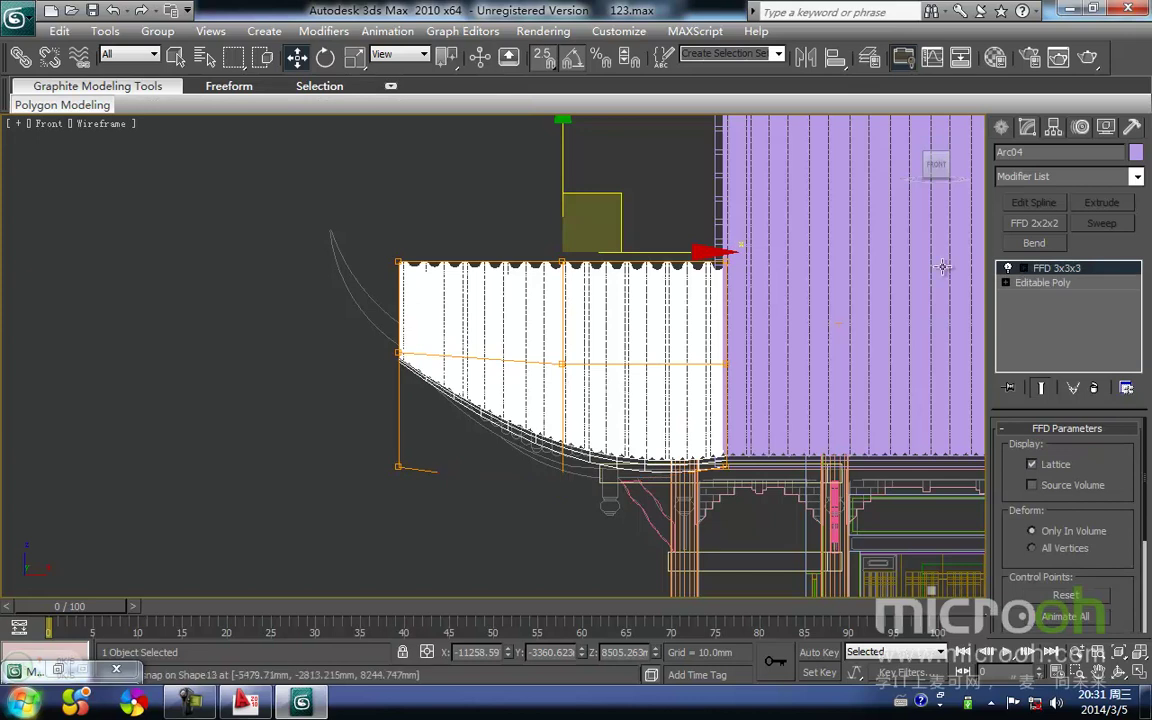
# Step: Deselect the roof section and examine the building in the front and top views
pyautogui.click(484, 206)
pyautogui.moveTo(553, 211); pyautogui.dragTo(680, 240, button='middle')
pyautogui.scroll(-4, 680, 240)
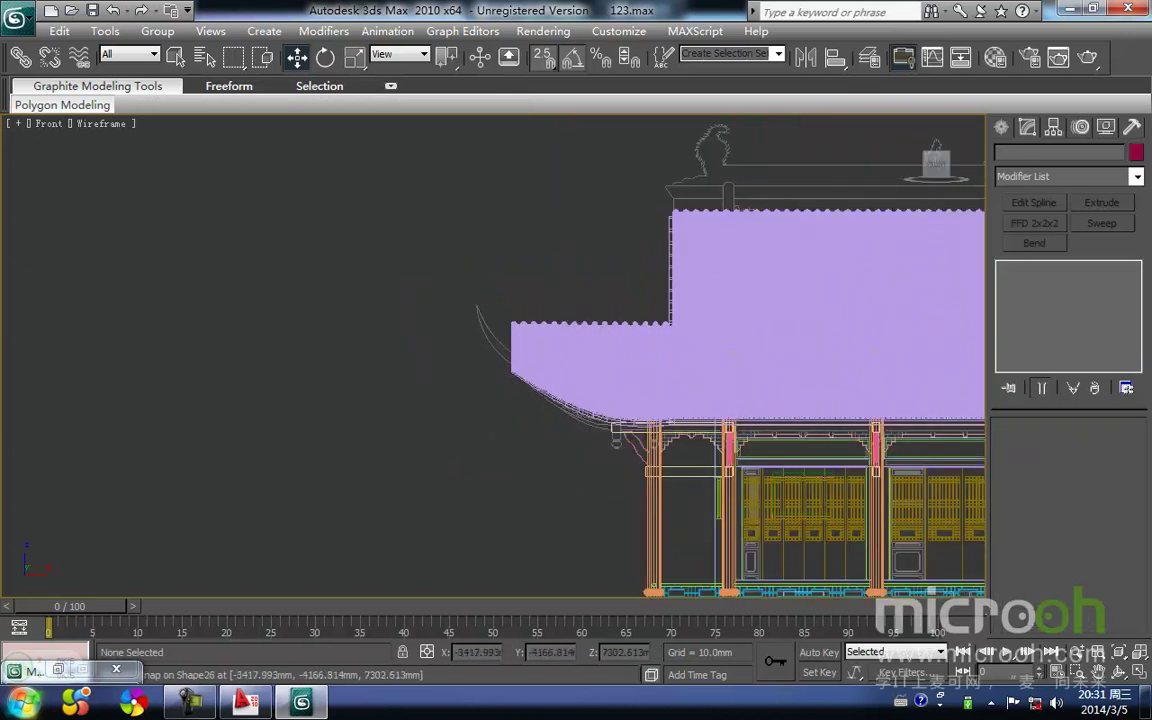
pyautogui.moveTo(405, 425); pyautogui.dragTo(230, 409, button='middle')
pyautogui.keyDown('alt'); pyautogui.moveTo(360, 432); pyautogui.dragTo(437, 402, button='middle'); pyautogui.keyUp('alt')
pyautogui.press('t')
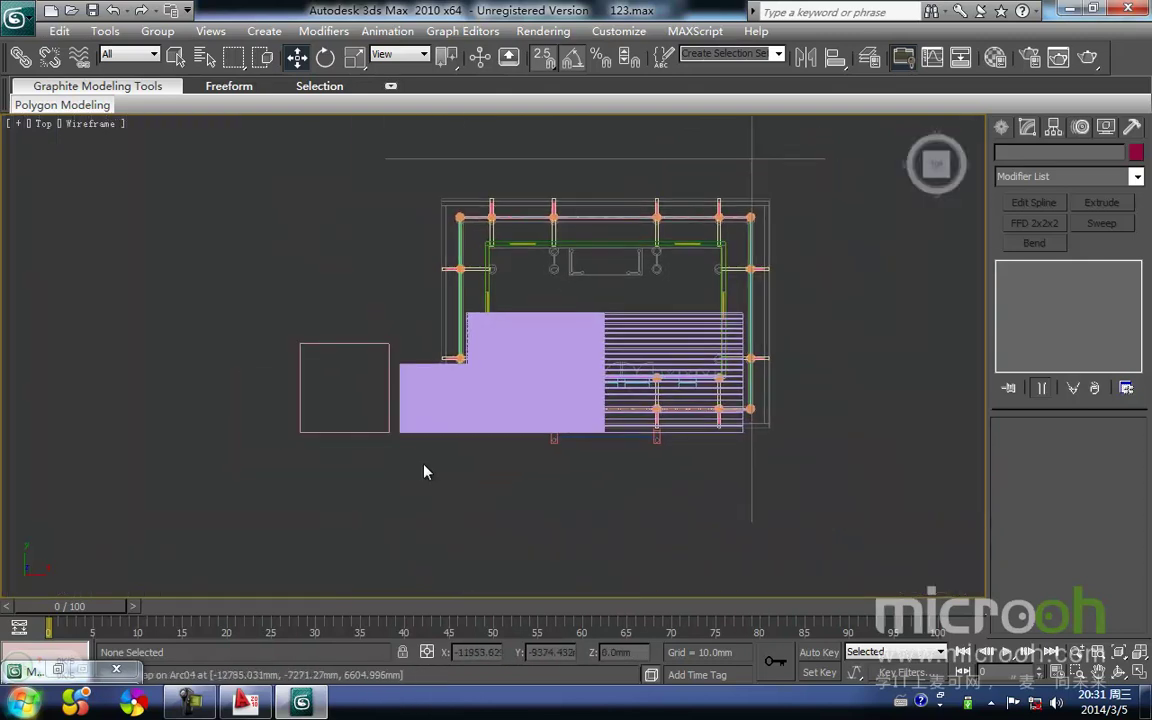
pyautogui.click(430, 416)
# Step: Switch to AutoCAD, examine the building drawings, and return to 3ds Max
pyautogui.click(250, 705)
pyautogui.scroll(-3, 453, 432)
pyautogui.moveTo(382, 457); pyautogui.dragTo(549, 340, button='middle')
pyautogui.moveTo(293, 463)
pyautogui.mouseDown(button='middle')
pyautogui.moveTo(490, 376)
pyautogui.moveTo(637, 348)
pyautogui.mouseUp(button='middle')
pyautogui.scroll(3, 490, 376)
pyautogui.scroll(-4, 637, 348)
pyautogui.moveTo(291, 340)
pyautogui.mouseDown(button='middle')
pyautogui.moveTo(387, 341)
pyautogui.moveTo(449, 298)
pyautogui.mouseUp(button='middle')
pyautogui.scroll(6, 449, 298)
pyautogui.moveTo(401, 402); pyautogui.dragTo(389, 474, button='middle')
pyautogui.scroll(-7, 389, 474)
pyautogui.moveTo(421, 341); pyautogui.dragTo(443, 334, button='middle')
pyautogui.scroll(5, 443, 334)
pyautogui.click(301, 703)
# Step: Isolate the left roof section and display it in the top view
pyautogui.click(388, 489)
pyautogui.scroll(2, 419, 409)
pyautogui.moveTo(419, 409); pyautogui.dragTo(452, 385, button='middle')
pyautogui.keyDown('alt'); pyautogui.moveTo(429, 440); pyautogui.dragTo(450, 424, button='middle'); pyautogui.keyUp('alt')
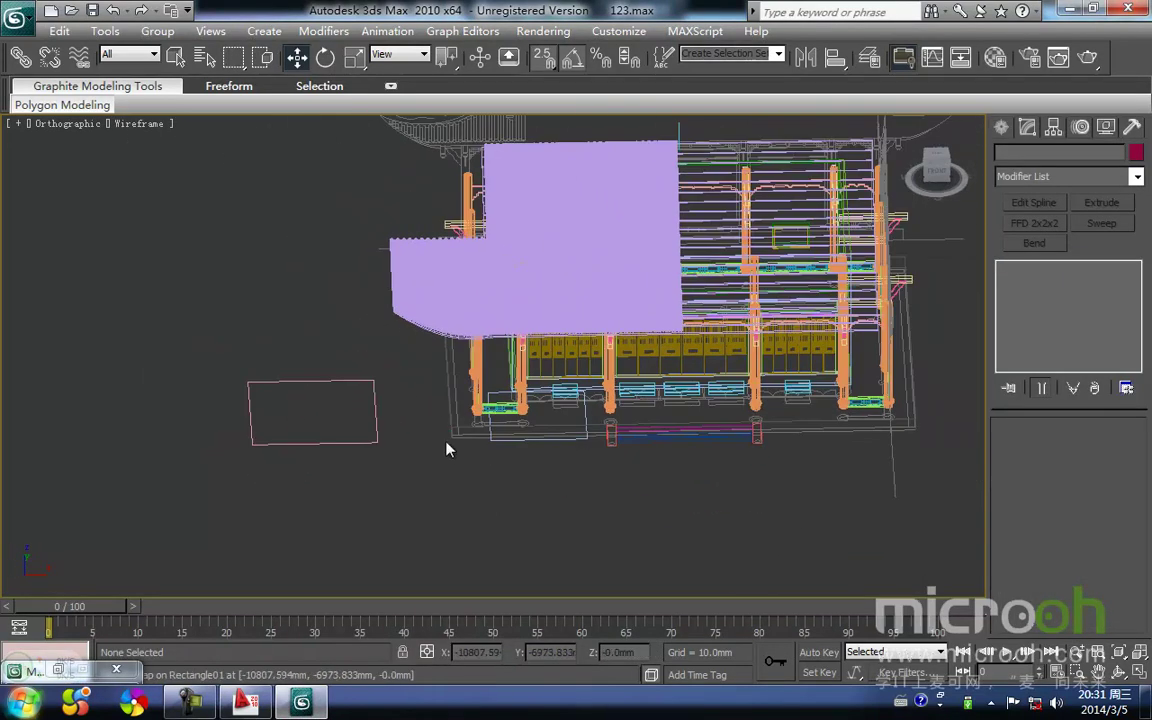
pyautogui.click(420, 308)
pyautogui.hotkey('alt', 'q')
pyautogui.moveTo(433, 376)
pyautogui.mouseDown(button='middle')
pyautogui.moveTo(411, 393)
pyautogui.moveTo(488, 398)
pyautogui.moveTo(443, 384)
pyautogui.mouseUp(button='middle')
pyautogui.press('t')
pyautogui.scroll(-2, 440, 372)
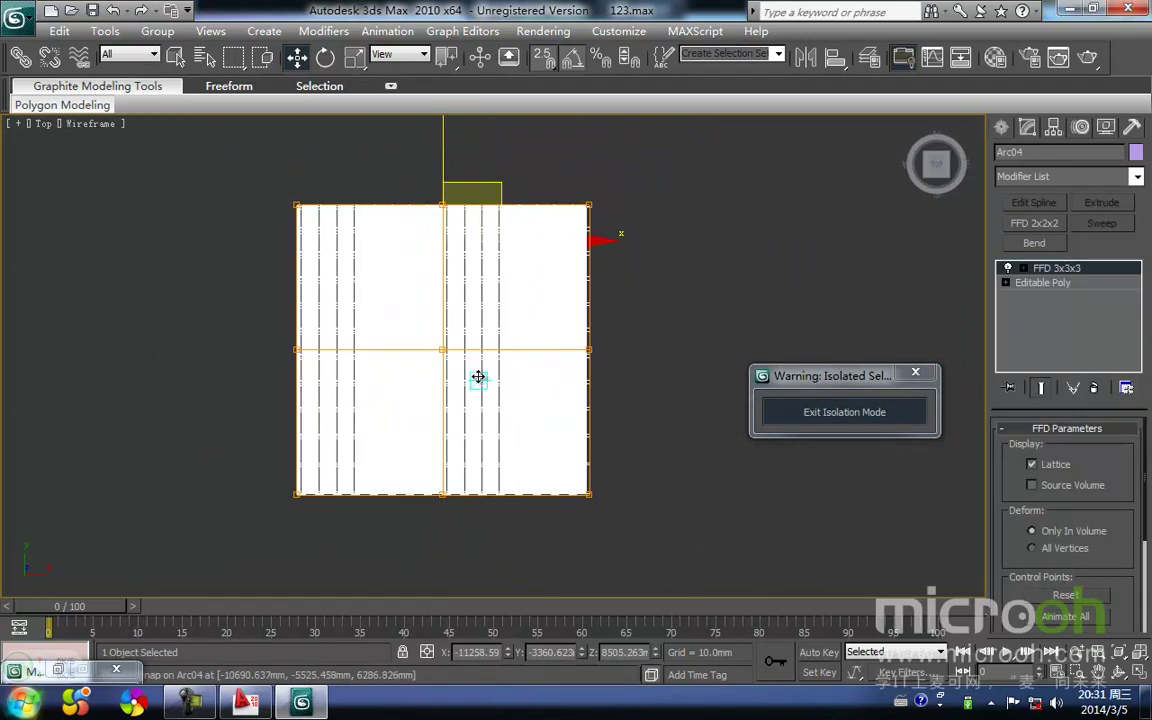
# Step: Convert the isolated roof section to Editable Poly, collapsing its FFD deformation
pyautogui.rightClick(478, 377)
pyautogui.moveTo(620, 545)
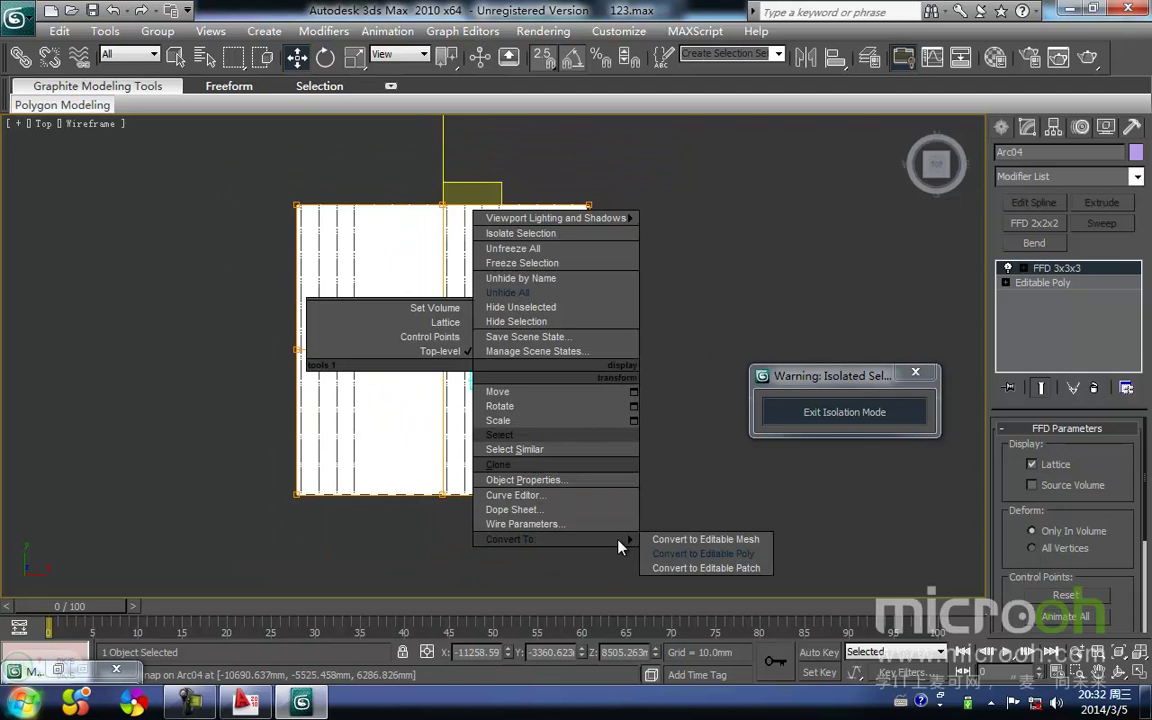
pyautogui.click(693, 557)
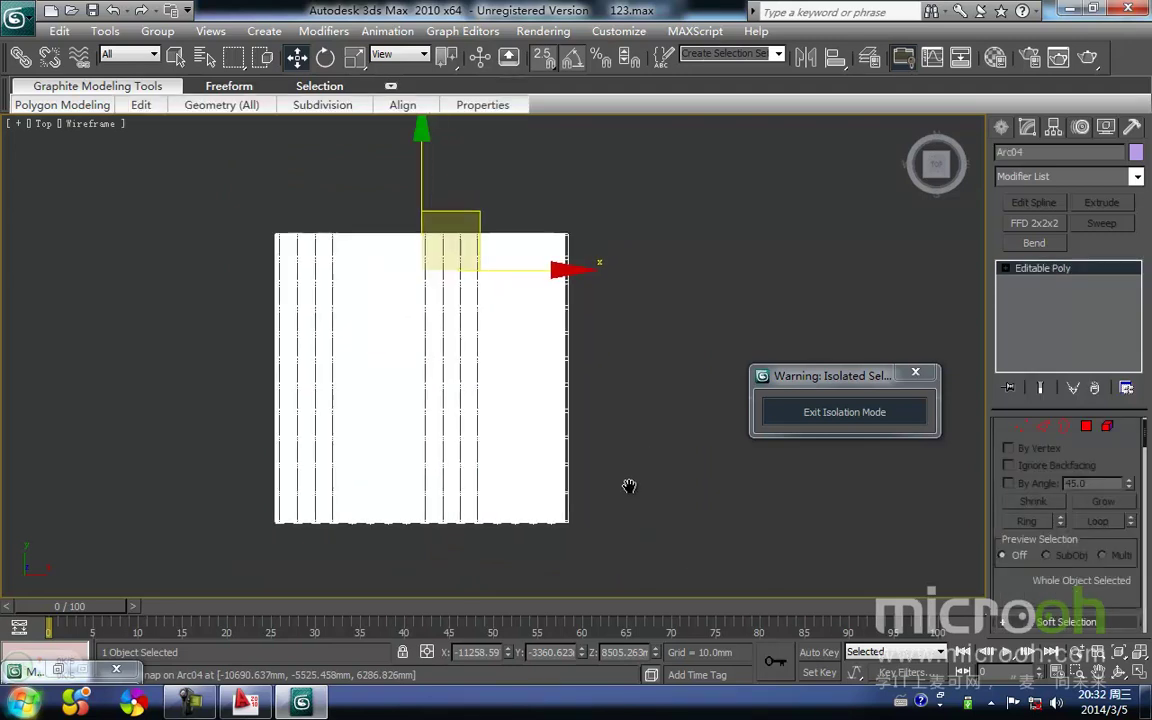
# Step: QuickSlice the roof section diagonally from its lower-left corner to its upper-right corner in the top view
pyautogui.rightClick(515, 402)
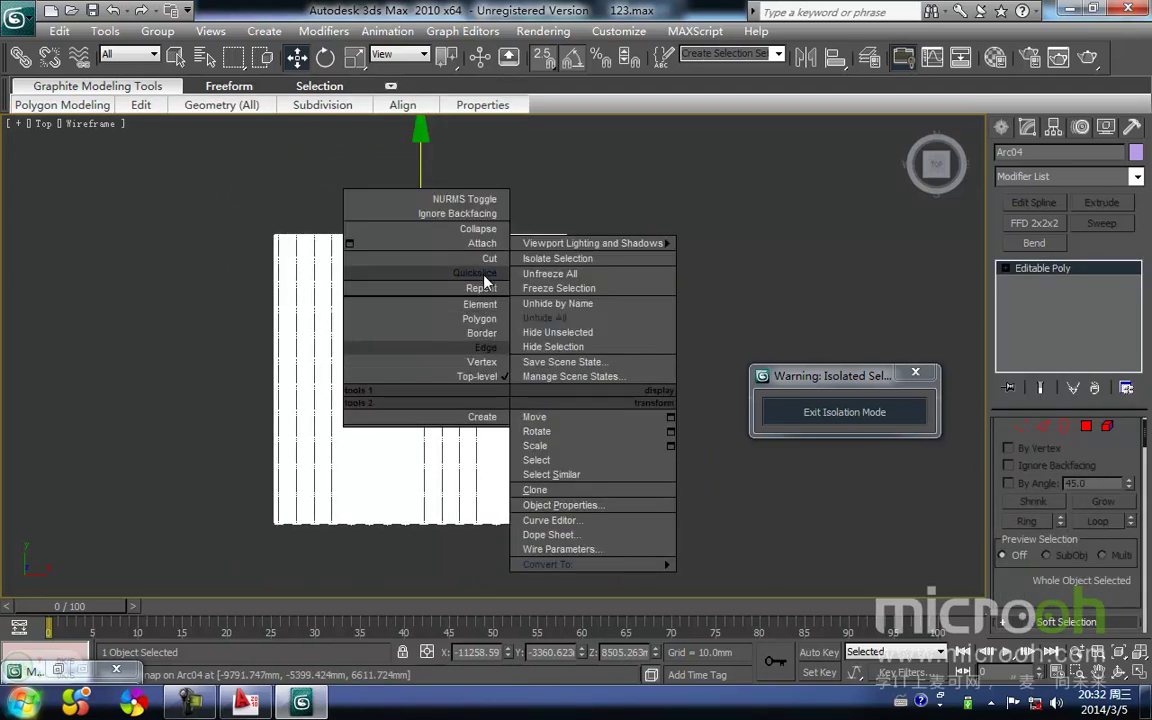
pyautogui.click(484, 276)
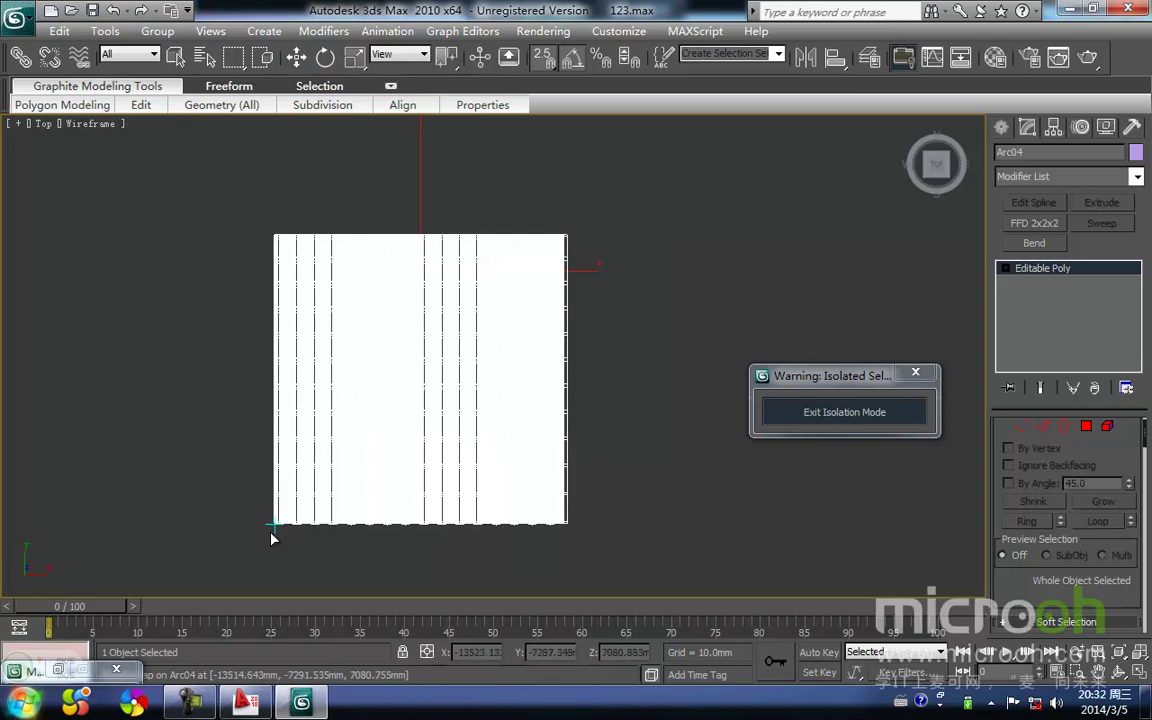
pyautogui.moveTo(270, 535); pyautogui.dragTo(326, 476, button='middle')
pyautogui.scroll(5, 239, 532)
pyautogui.moveTo(239, 532); pyautogui.dragTo(463, 312, button='middle')
pyautogui.scroll(4, 156, 440)
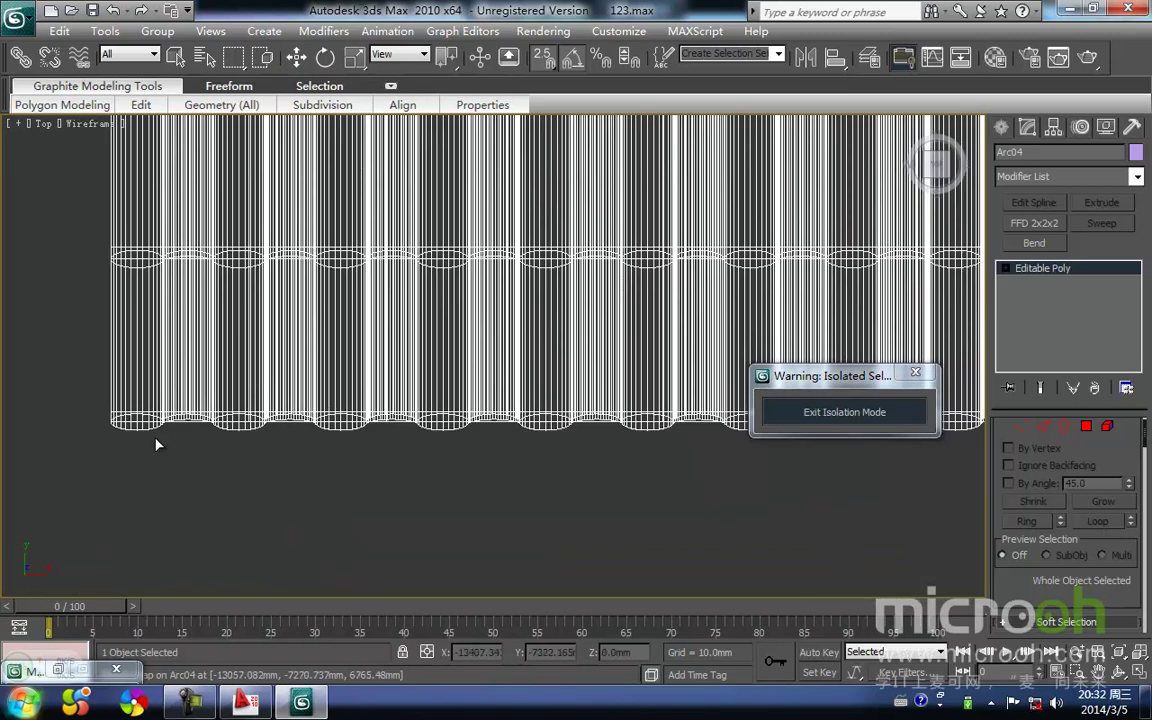
pyautogui.moveTo(156, 439); pyautogui.dragTo(323, 446, button='middle')
pyautogui.click(270, 438)
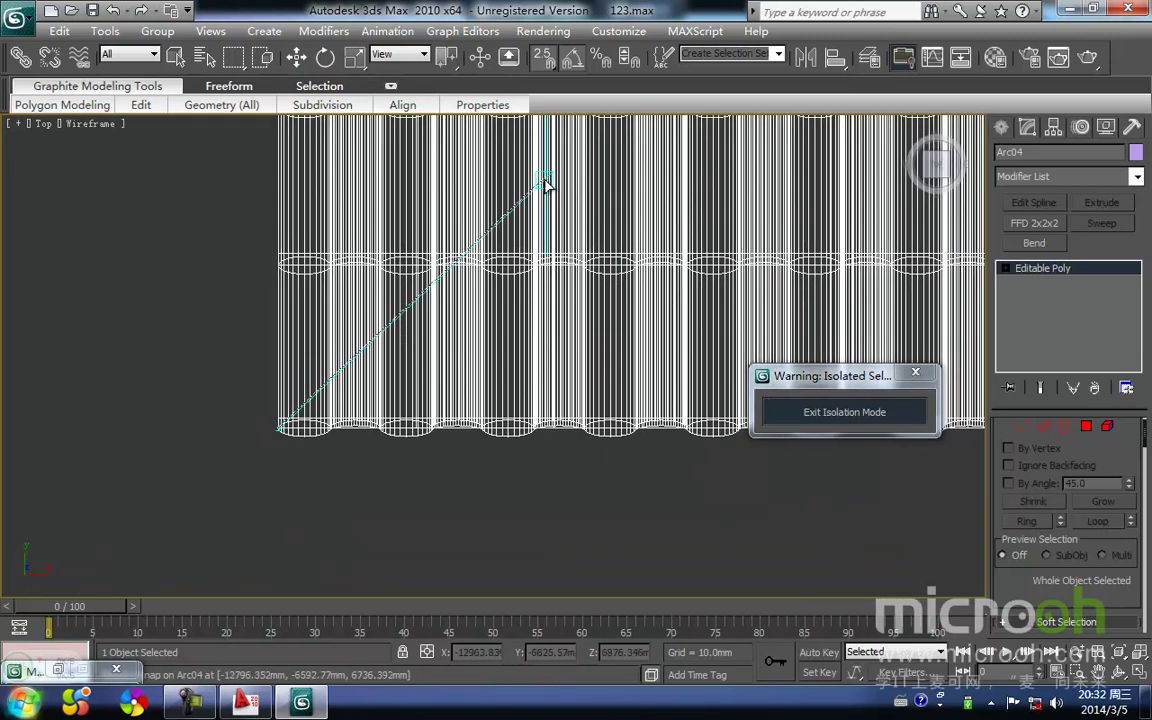
pyautogui.moveTo(548, 185); pyautogui.dragTo(489, 363, button='middle')
pyautogui.scroll(-5, 488, 364)
pyautogui.moveTo(617, 258); pyautogui.dragTo(517, 382)
pyautogui.moveTo(571, 367); pyautogui.dragTo(532, 362, button='middle')
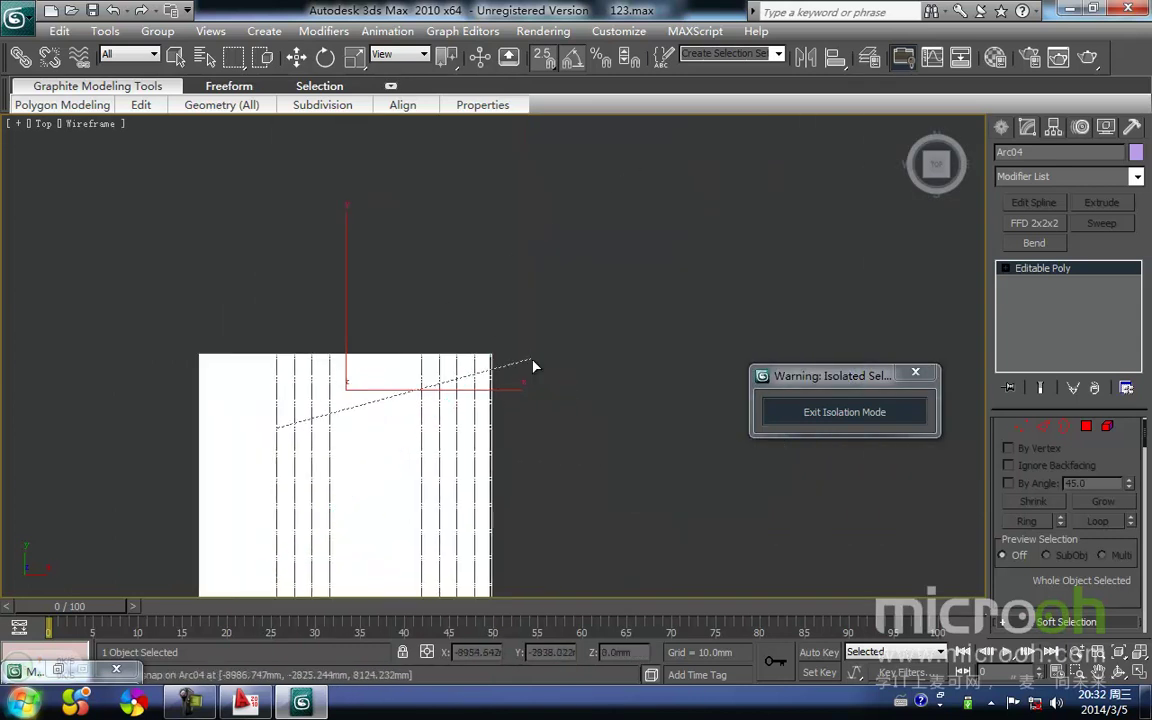
pyautogui.scroll(5, 491, 356)
pyautogui.click(497, 352)
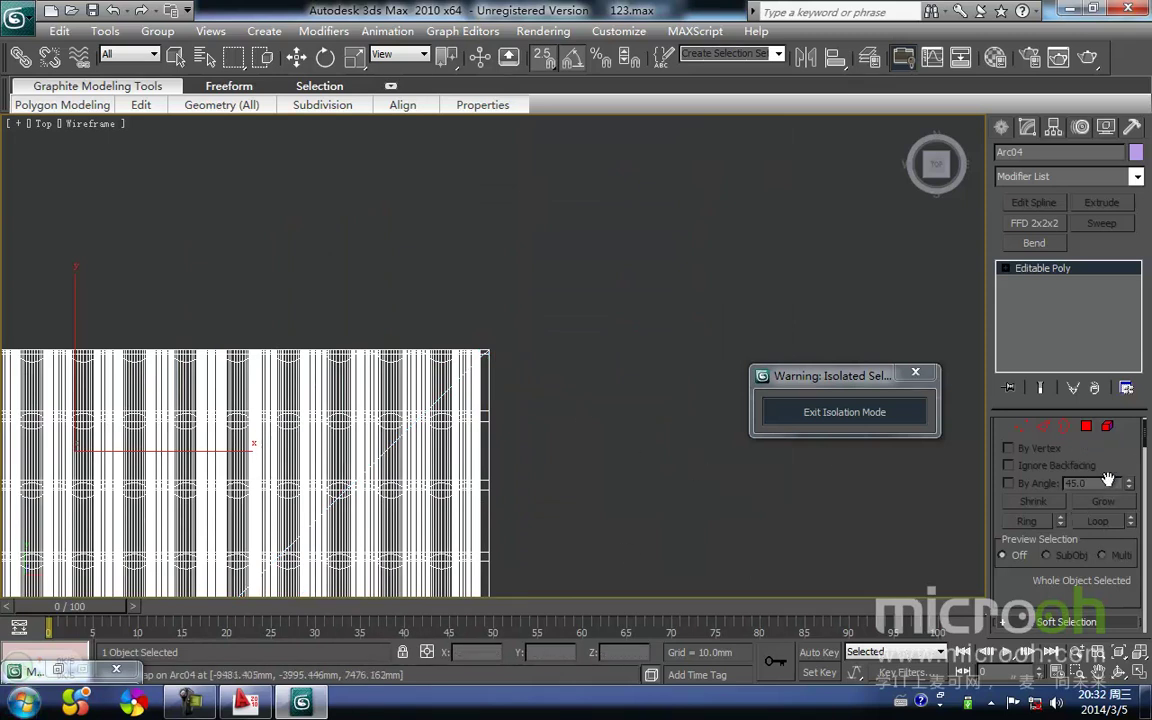
# Step: Split the roof section apart along the selected diagonal slice edges
pyautogui.click(1043, 426)
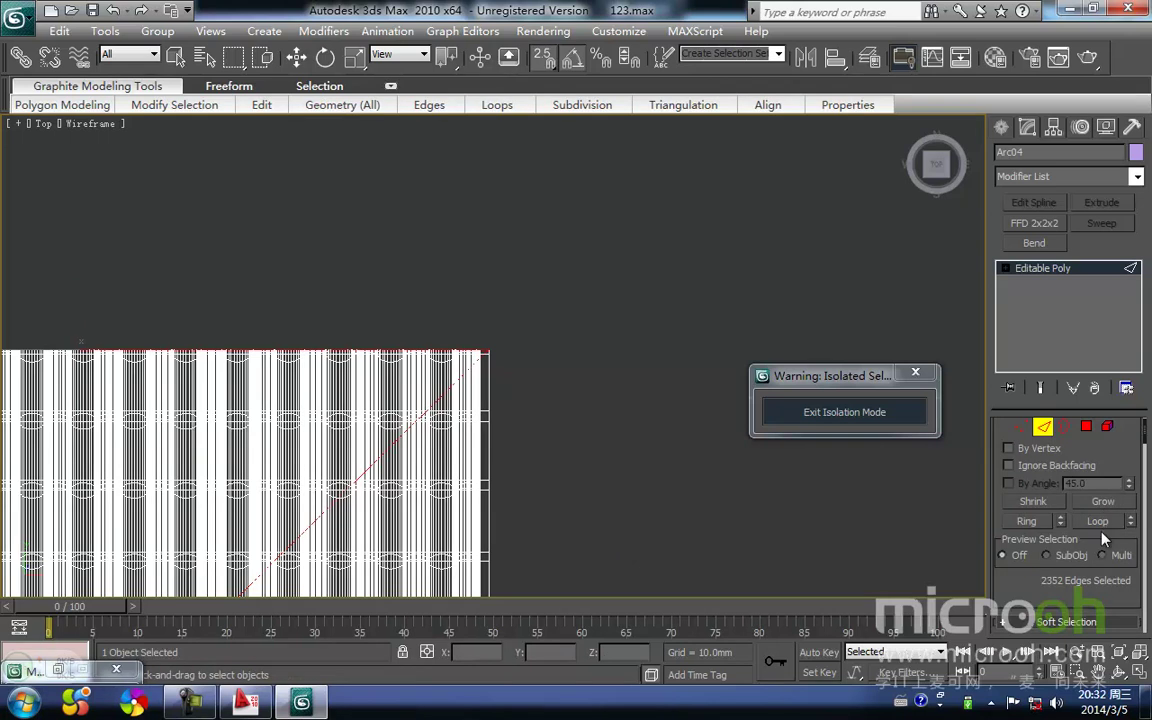
pyautogui.moveTo(1146, 443); pyautogui.dragTo(1149, 465)
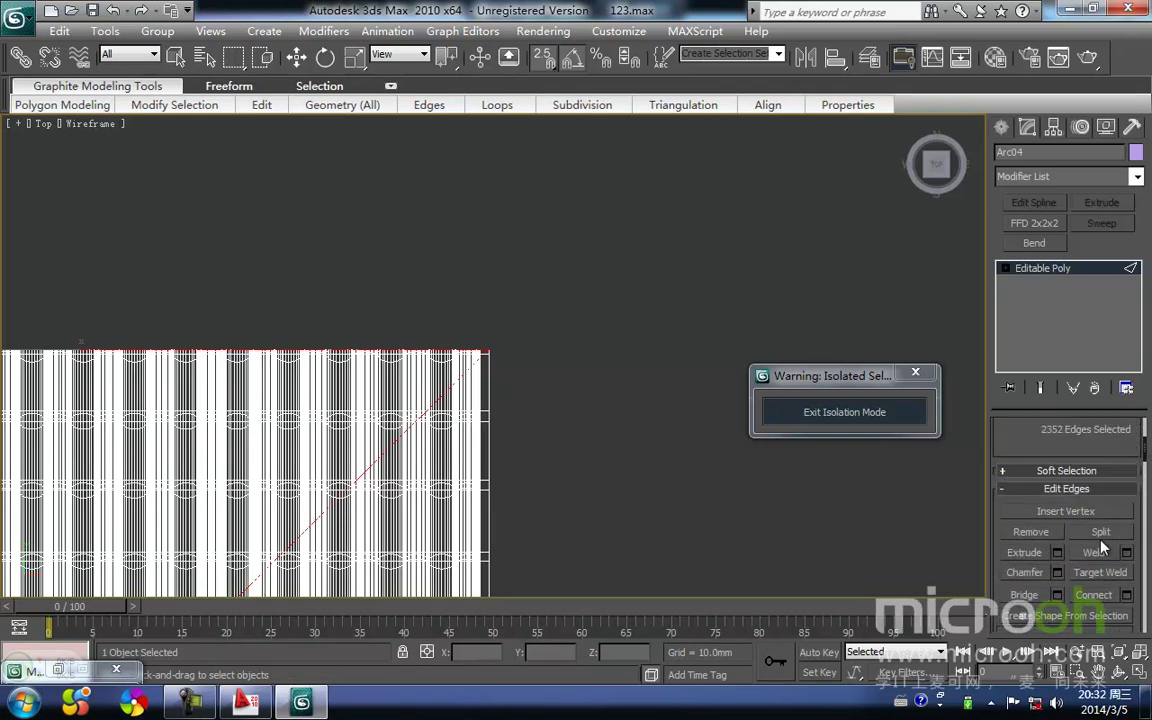
pyautogui.moveTo(697, 485); pyautogui.dragTo(738, 455, button='middle')
pyautogui.scroll(-2, 738, 455)
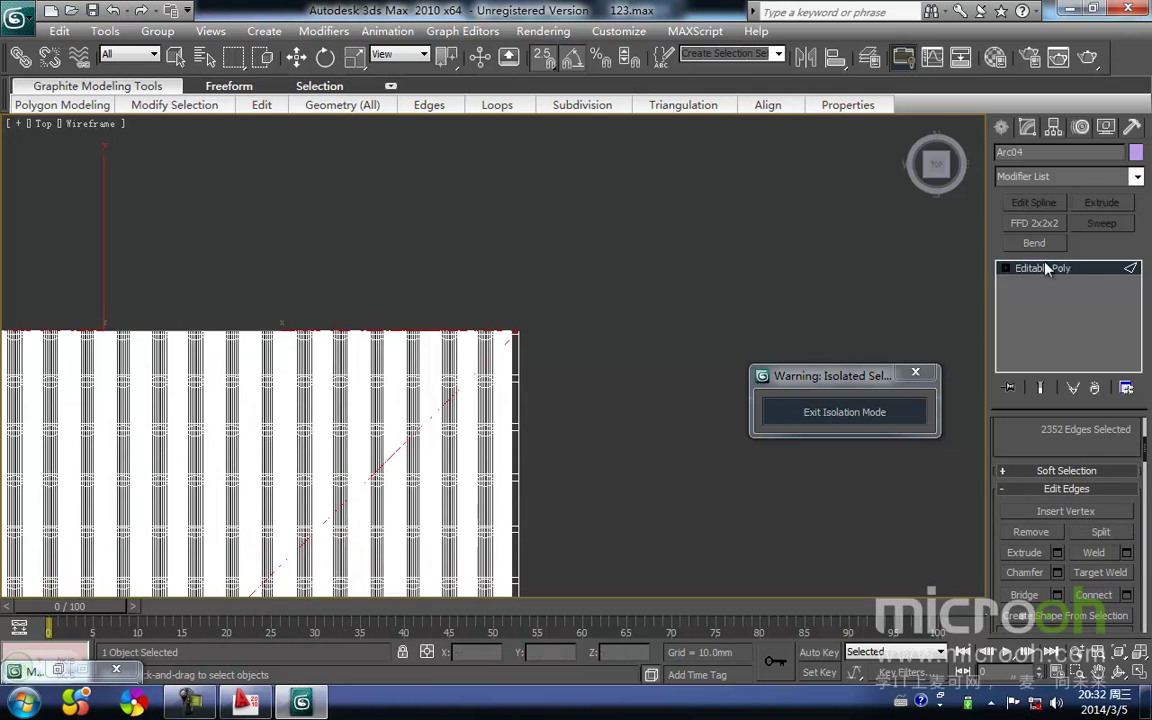
# Step: Work at Element level and delete the leftmost tile elements above the diagonal cut
pyautogui.click(1007, 269)
pyautogui.click(1045, 341)
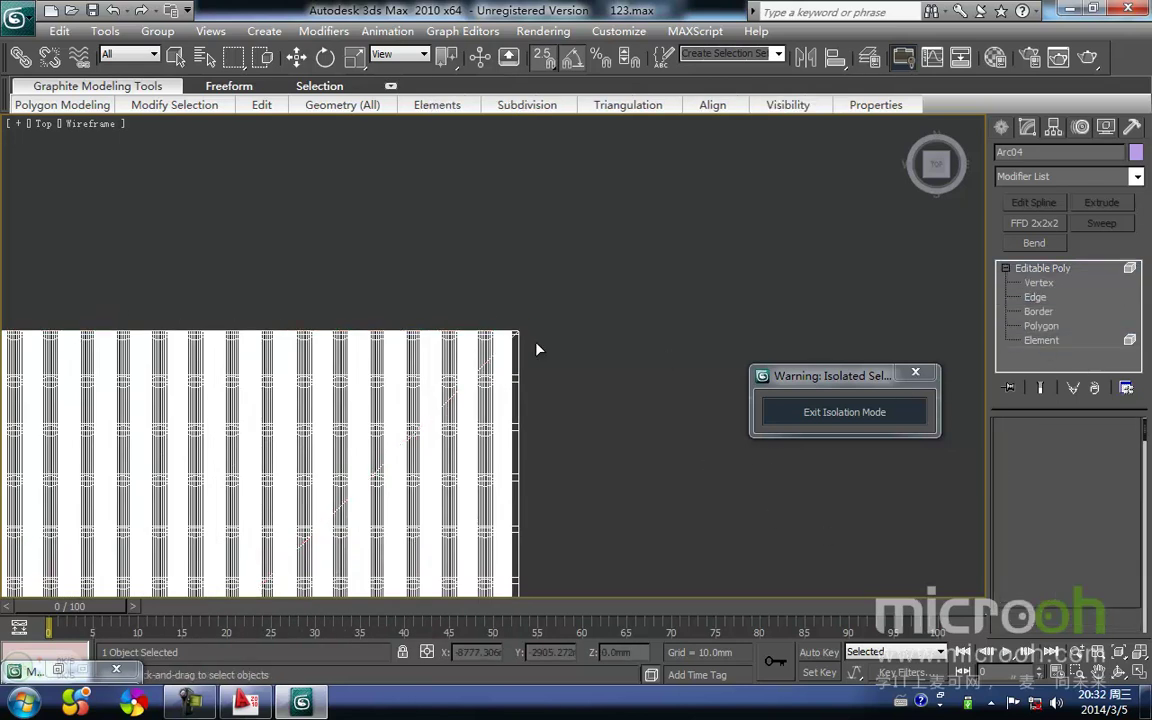
pyautogui.moveTo(478, 260); pyautogui.dragTo(533, 232, button='middle')
pyautogui.moveTo(394, 213); pyautogui.dragTo(303, 338)
pyautogui.click(408, 345)
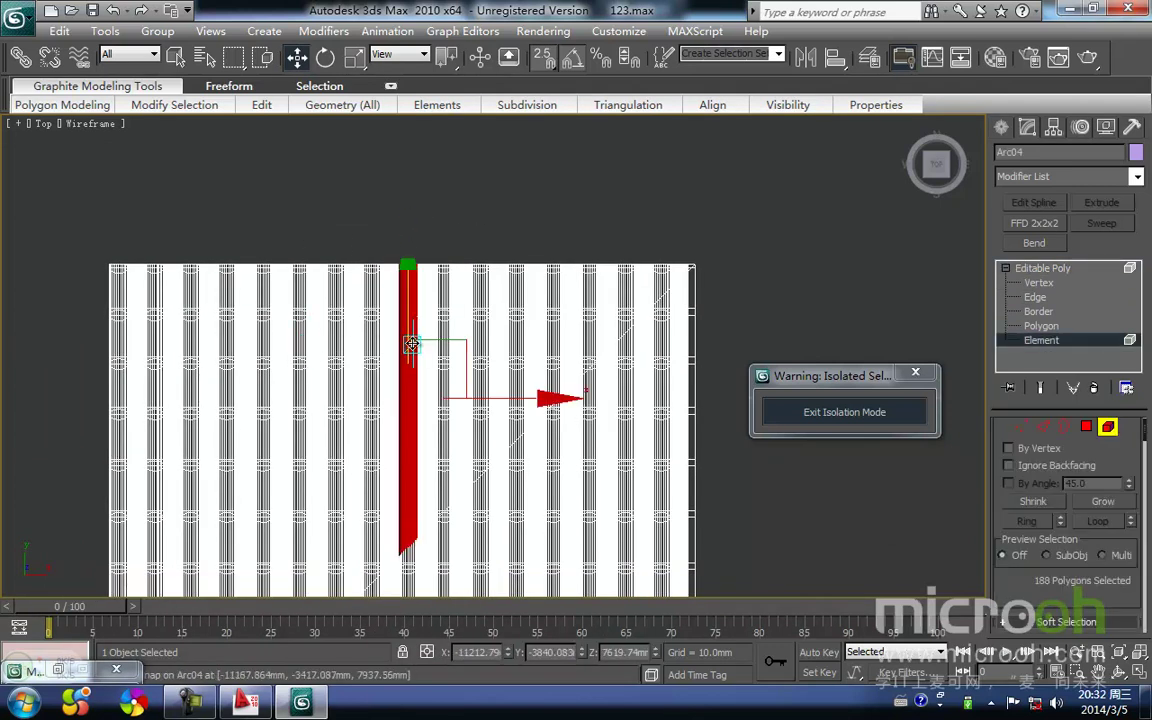
pyautogui.click(481, 206)
pyautogui.moveTo(424, 185); pyautogui.dragTo(258, 334)
pyautogui.moveTo(257, 335); pyautogui.dragTo(349, 289, button='middle')
pyautogui.scroll(-2, 347, 280)
pyautogui.click(363, 227)
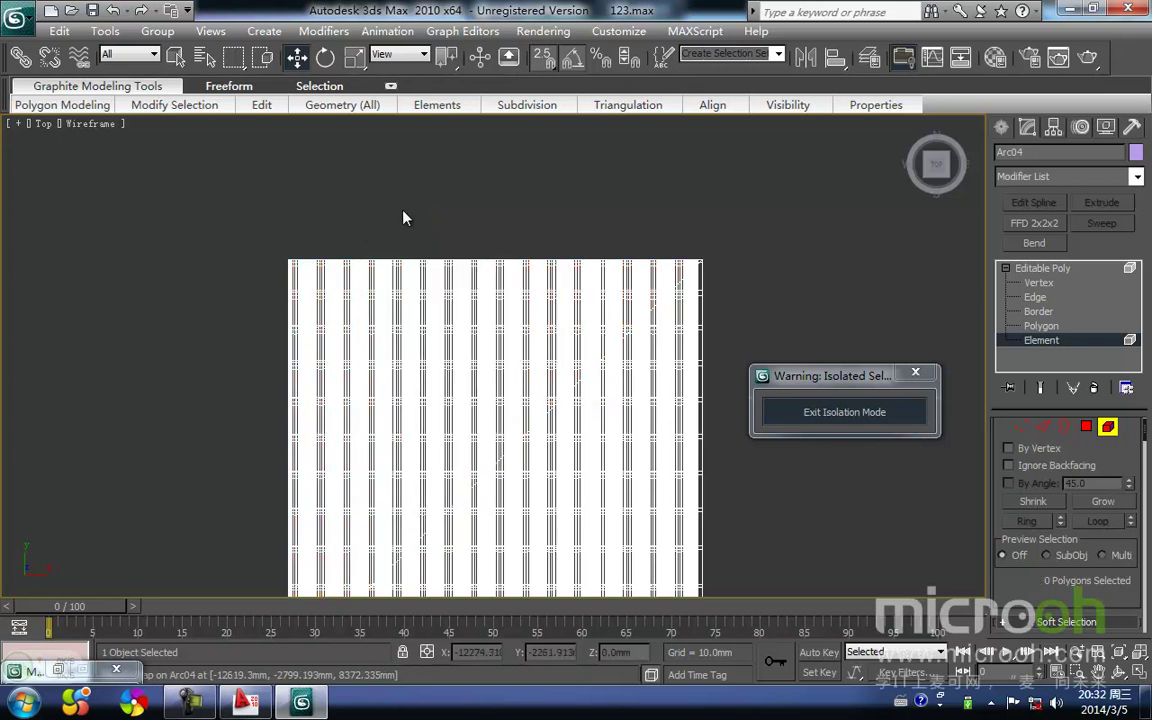
pyautogui.moveTo(406, 211); pyautogui.dragTo(291, 371)
pyautogui.moveTo(331, 374); pyautogui.dragTo(285, 306, button='middle')
pyautogui.press('Delete')
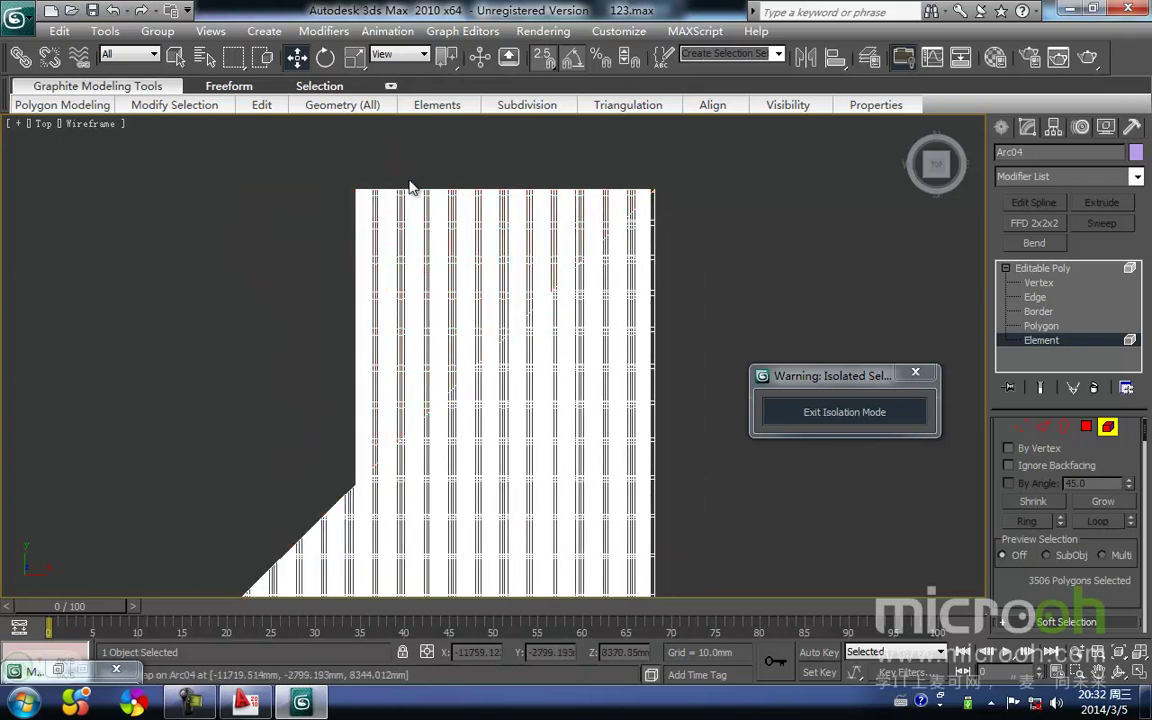
# Step: Delete the remaining tile elements above the diagonal cut, leaving only the triangular lower-right half
pyautogui.moveTo(415, 178); pyautogui.dragTo(319, 268)
pyautogui.press('Delete')
pyautogui.moveTo(424, 234); pyautogui.dragTo(327, 311, button='middle')
pyautogui.moveTo(384, 228); pyautogui.dragTo(291, 329)
pyautogui.press('Delete')
pyautogui.moveTo(390, 302); pyautogui.dragTo(386, 304)
pyautogui.press('Delete')
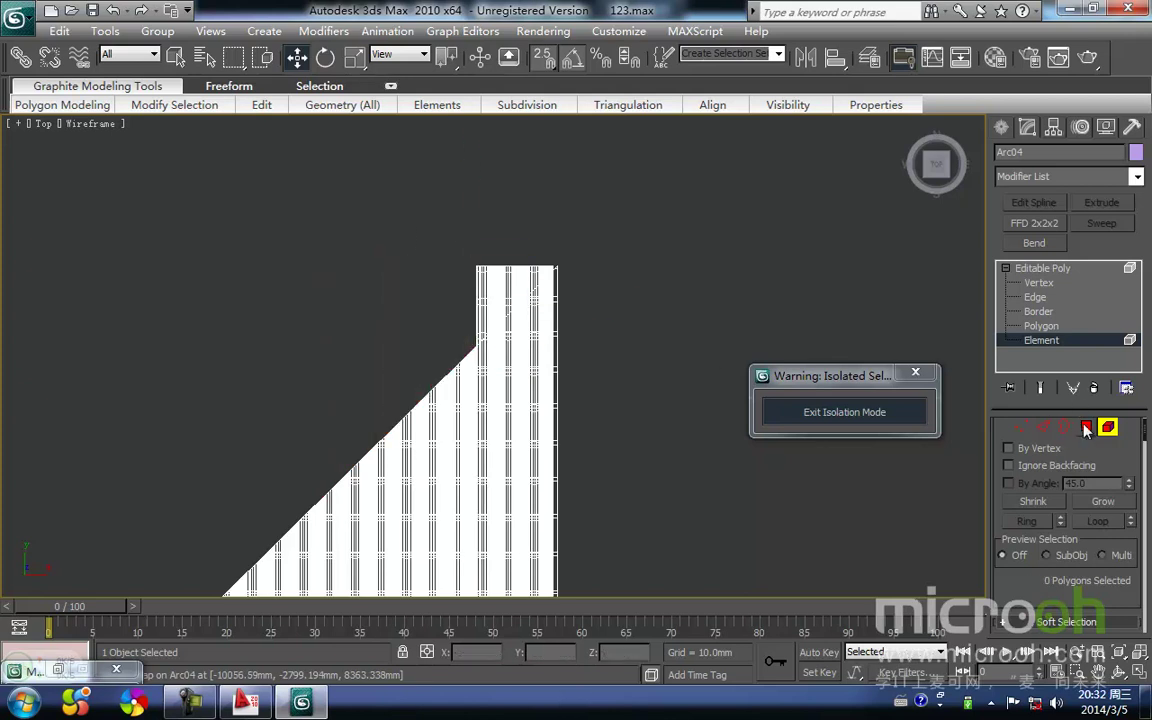
pyautogui.moveTo(509, 225); pyautogui.dragTo(457, 285)
pyautogui.press('Delete')
pyautogui.scroll(3, 577, 254)
pyautogui.scroll(3, 577, 254)
pyautogui.moveTo(577, 254); pyautogui.dragTo(550, 470, button='middle')
pyautogui.moveTo(538, 277); pyautogui.dragTo(502, 324)
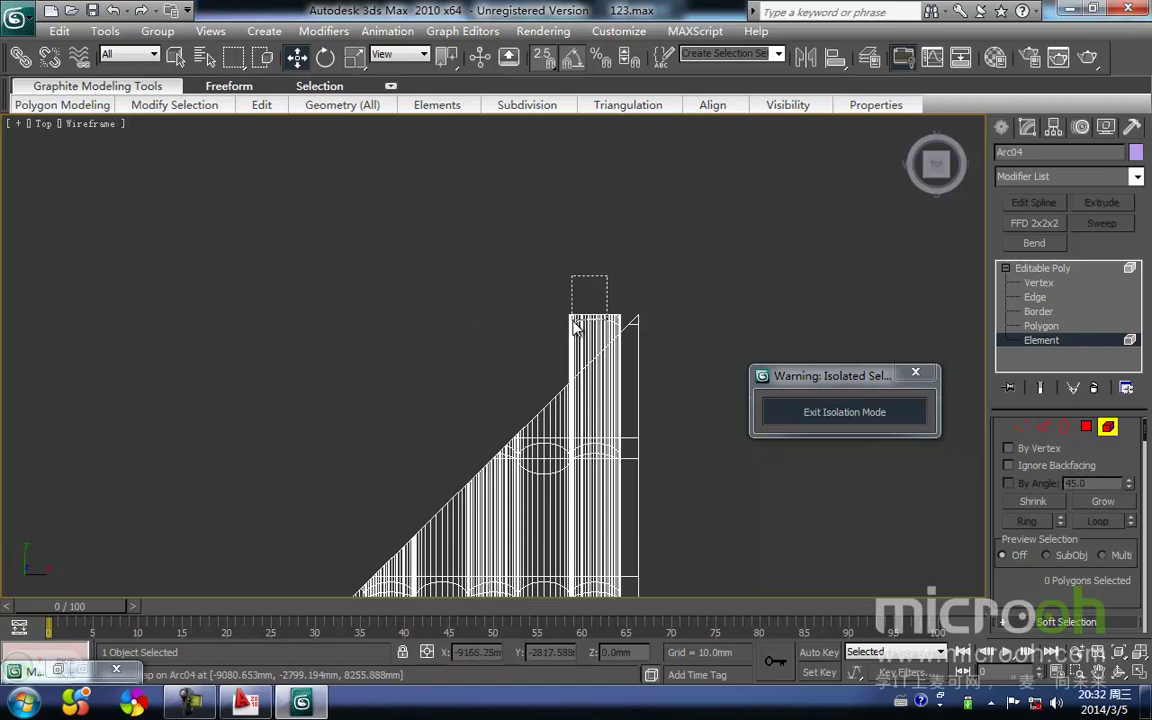
pyautogui.scroll(-3, 678, 302)
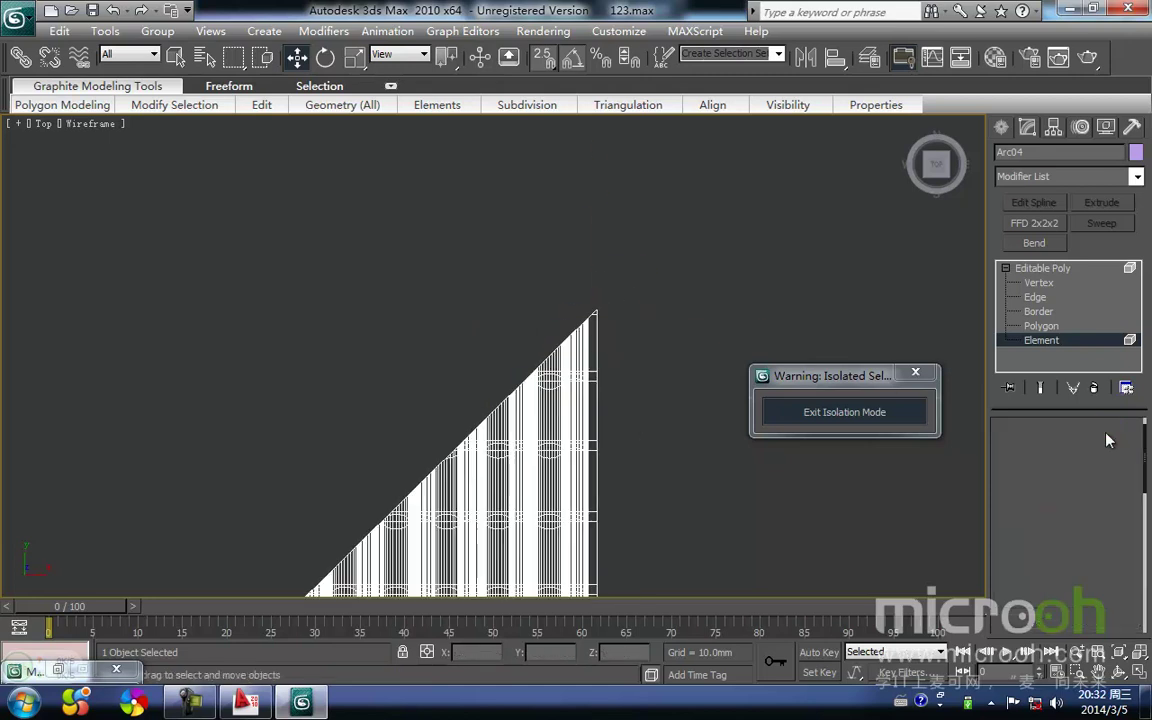
# Step: Leave element editing and display the triangular roof piece shaded in the front view
pyautogui.click(1107, 432)
pyautogui.click(638, 340)
pyautogui.press('F3')
pyautogui.scroll(-3, 628, 362)
pyautogui.scroll(-5, 628, 362)
pyautogui.moveTo(587, 431); pyautogui.dragTo(609, 388, button='middle')
pyautogui.press('f')
pyautogui.press('z')
pyautogui.moveTo(507, 440); pyautogui.dragTo(498, 416, button='middle')
pyautogui.scroll(-2, 498, 416)
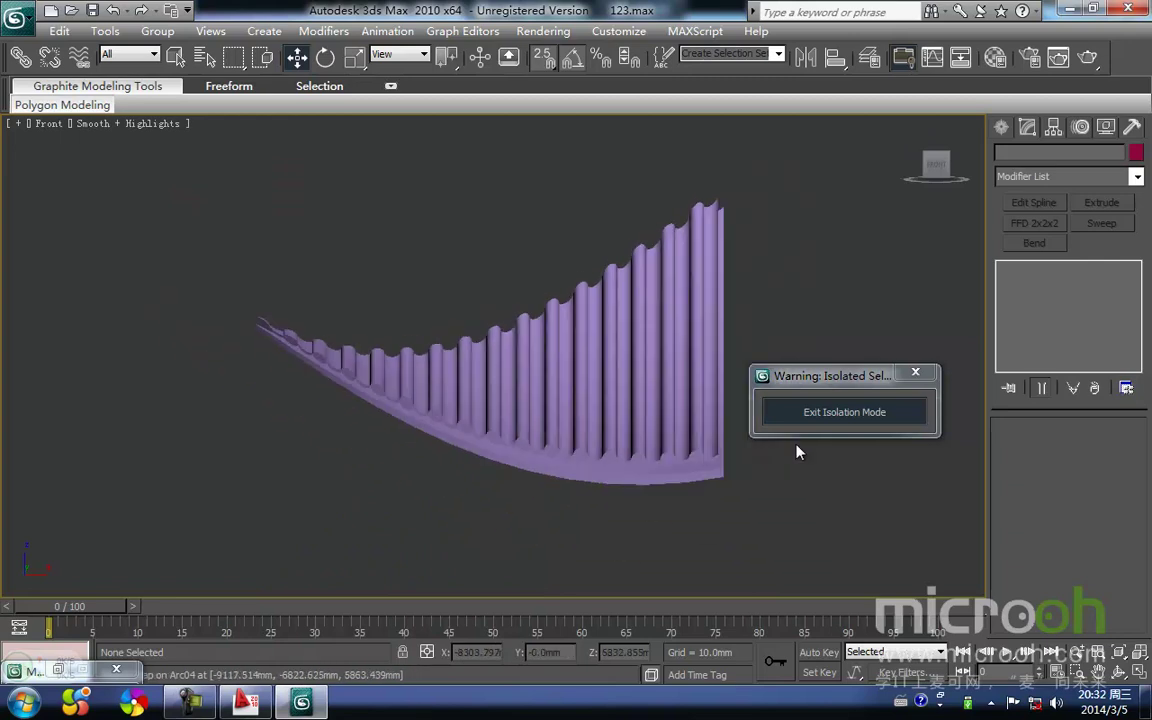
# Step: Exit isolation, select the triangular roof piece and compare its curve with the elevation linework in the front view
pyautogui.click(835, 416)
pyautogui.moveTo(631, 489); pyautogui.dragTo(540, 470, button='middle')
pyautogui.scroll(-2, 478, 442)
pyautogui.moveTo(447, 471); pyautogui.dragTo(388, 319)
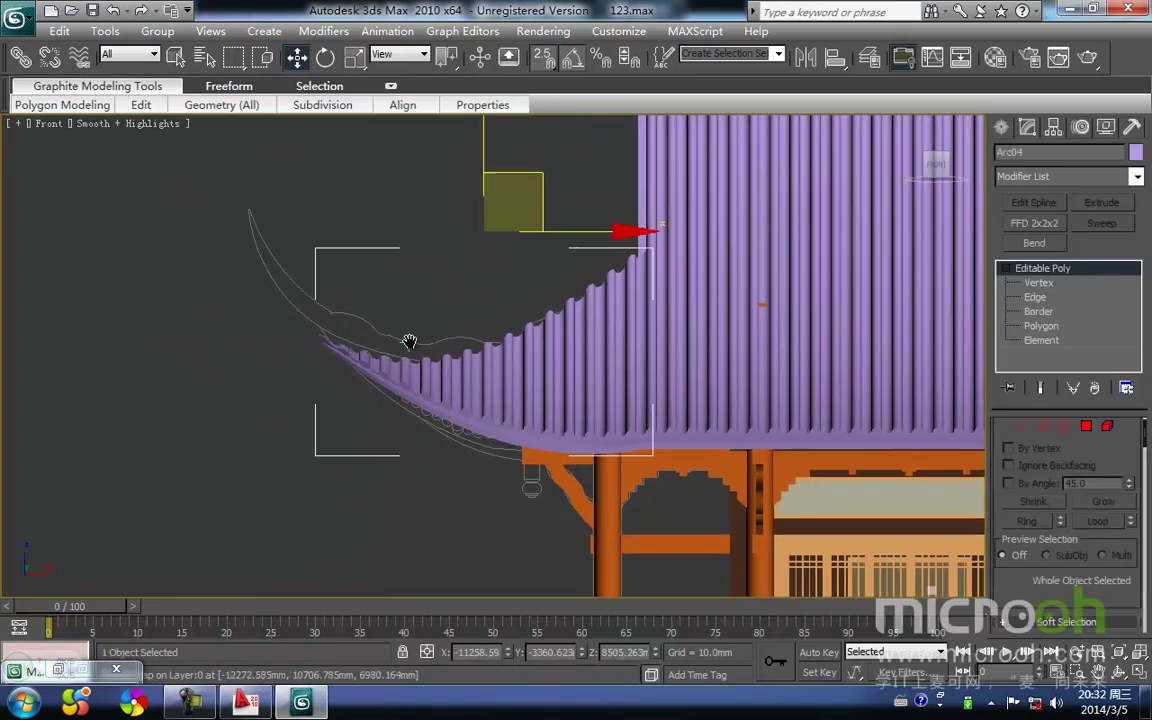
pyautogui.moveTo(409, 341); pyautogui.dragTo(397, 346, button='middle')
pyautogui.scroll(-3, 420, 345)
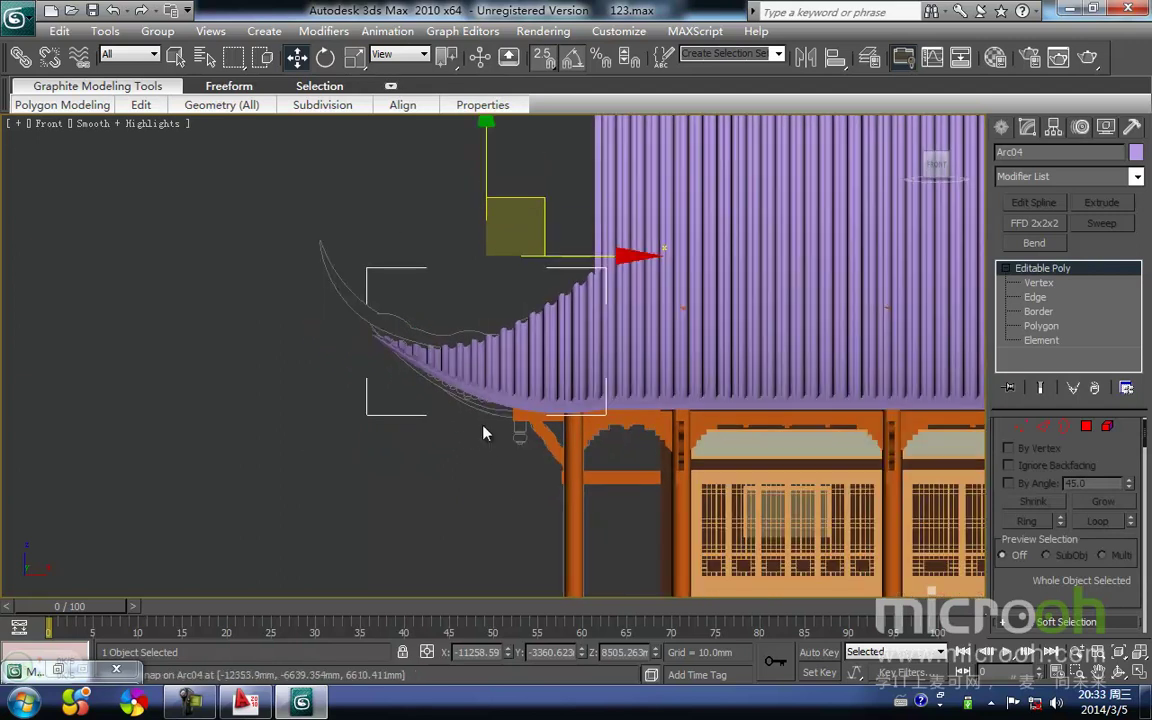
pyautogui.moveTo(507, 497)
pyautogui.keyDown('alt'); pyautogui.mouseDown(button='middle')
pyautogui.moveTo(559, 515)
pyautogui.moveTo(528, 499)
pyautogui.mouseUp(button='middle'); pyautogui.keyUp('alt')
pyautogui.moveTo(649, 429); pyautogui.dragTo(548, 462, button='middle')
pyautogui.press('f')
pyautogui.press('z')
pyautogui.moveTo(454, 423); pyautogui.dragTo(483, 393, button='middle')
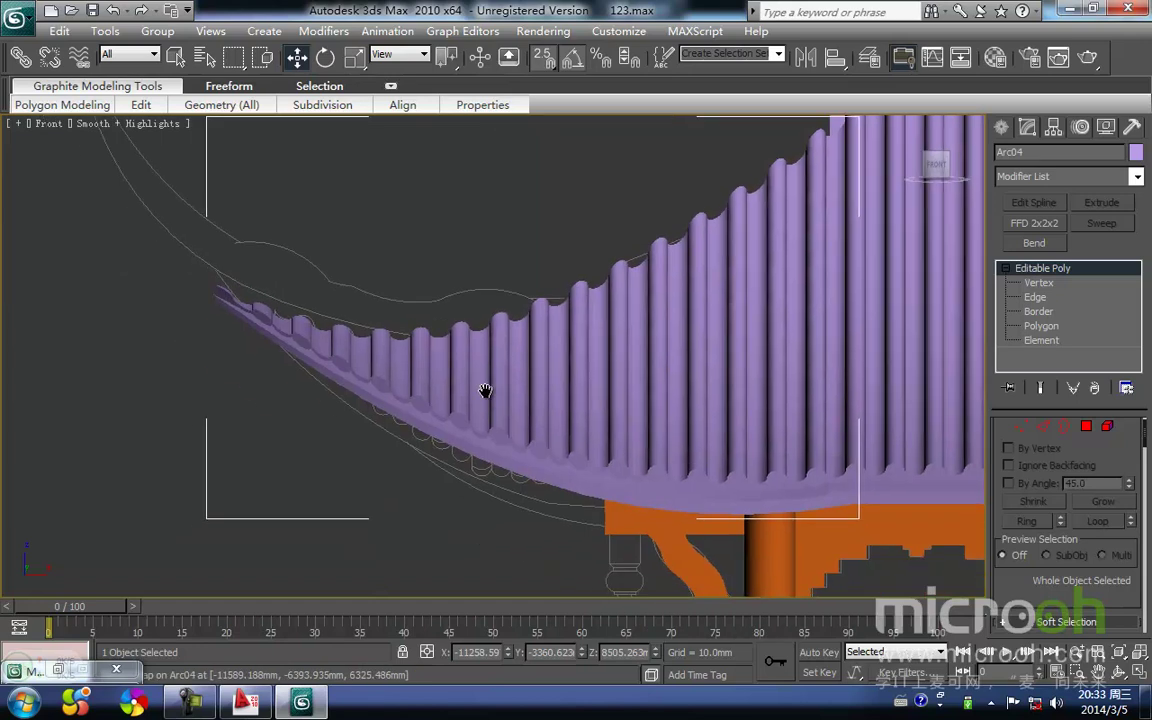
# Step: Isolate the triangular roof piece and display it in the top view
pyautogui.scroll(-3, 487, 455)
pyautogui.moveTo(490, 463); pyautogui.dragTo(445, 320)
pyautogui.moveTo(445, 317); pyautogui.dragTo(470, 360, button='middle')
pyautogui.hotkey('alt', 'q')
pyautogui.press('t')
pyautogui.press('z')
pyautogui.moveTo(490, 433); pyautogui.dragTo(495, 403, button='middle')
pyautogui.scroll(-3, 495, 405)
# Step: Clone the triangular roof piece upward along the Y axis in the top view
pyautogui.moveTo(594, 535); pyautogui.dragTo(505, 300)
pyautogui.moveTo(505, 300); pyautogui.dragTo(468, 394, button='middle')
pyautogui.keyDown('shift'); pyautogui.moveTo(458, 256); pyautogui.dragTo(455, 45); pyautogui.keyUp('shift')
pyautogui.click(585, 429)
# Step: Rotate the cloned roof piece 90 degrees counterclockwise and mirror it along the X axis
pyautogui.moveTo(491, 345)
pyautogui.mouseDown(button='middle')
pyautogui.moveTo(484, 406)
pyautogui.moveTo(527, 383)
pyautogui.mouseUp(button='middle')
pyautogui.press('e')
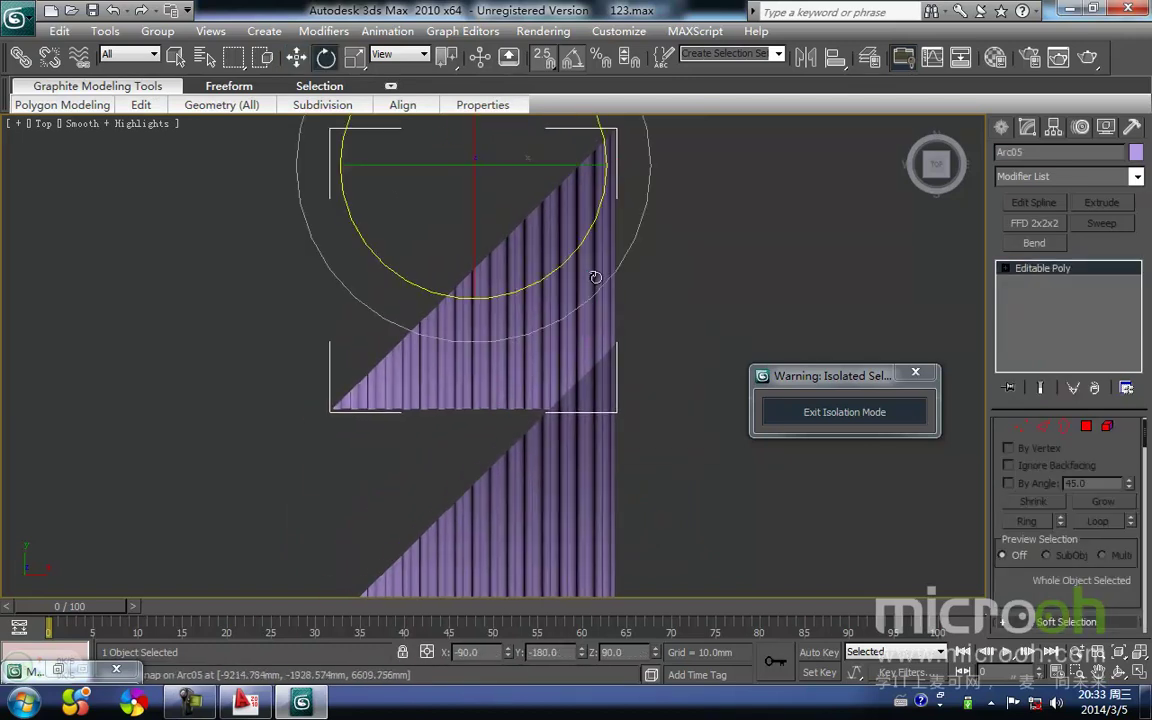
pyautogui.moveTo(585, 242); pyautogui.dragTo(591, 247)
pyautogui.moveTo(577, 272); pyautogui.dragTo(523, 380, button='middle')
pyautogui.scroll(-2, 514, 396)
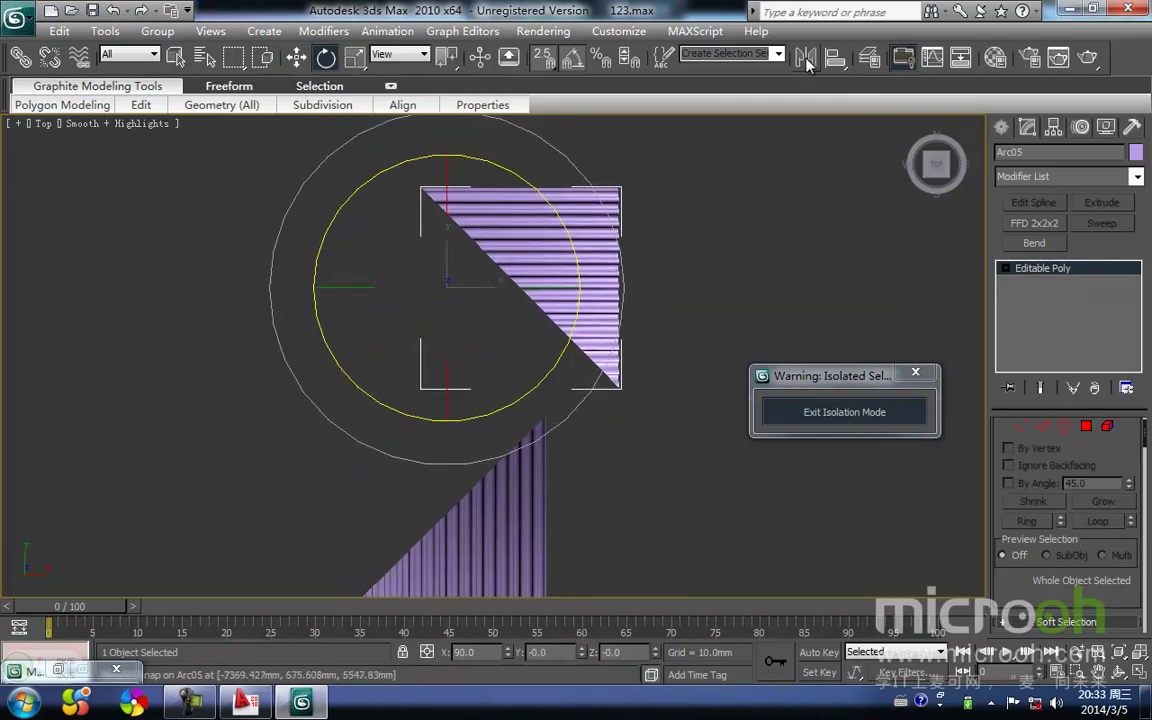
pyautogui.click(805, 58)
pyautogui.click(541, 476)
pyautogui.moveTo(337, 511); pyautogui.dragTo(426, 345, button='middle')
# Step: Lock the selection and move the mirrored copy against the original so their diagonals meet from the lower-left corner
pyautogui.press('space')
pyautogui.press('w')
pyautogui.moveTo(383, 260); pyautogui.dragTo(354, 373, button='middle')
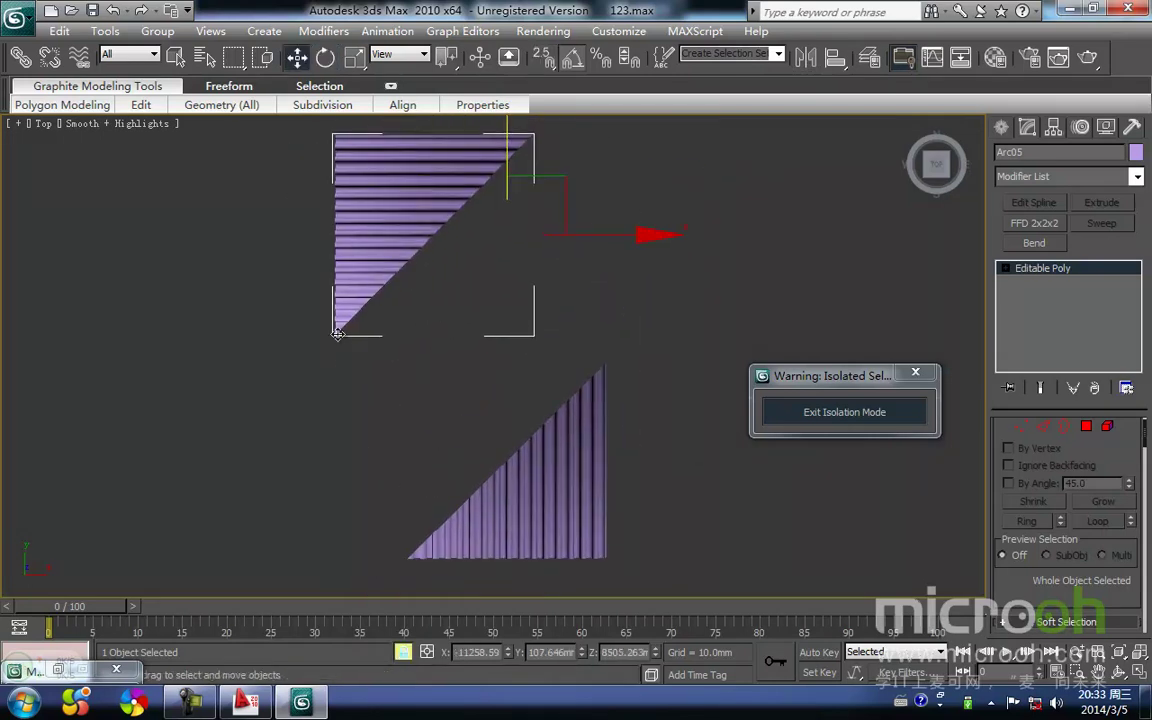
pyautogui.press('F8')
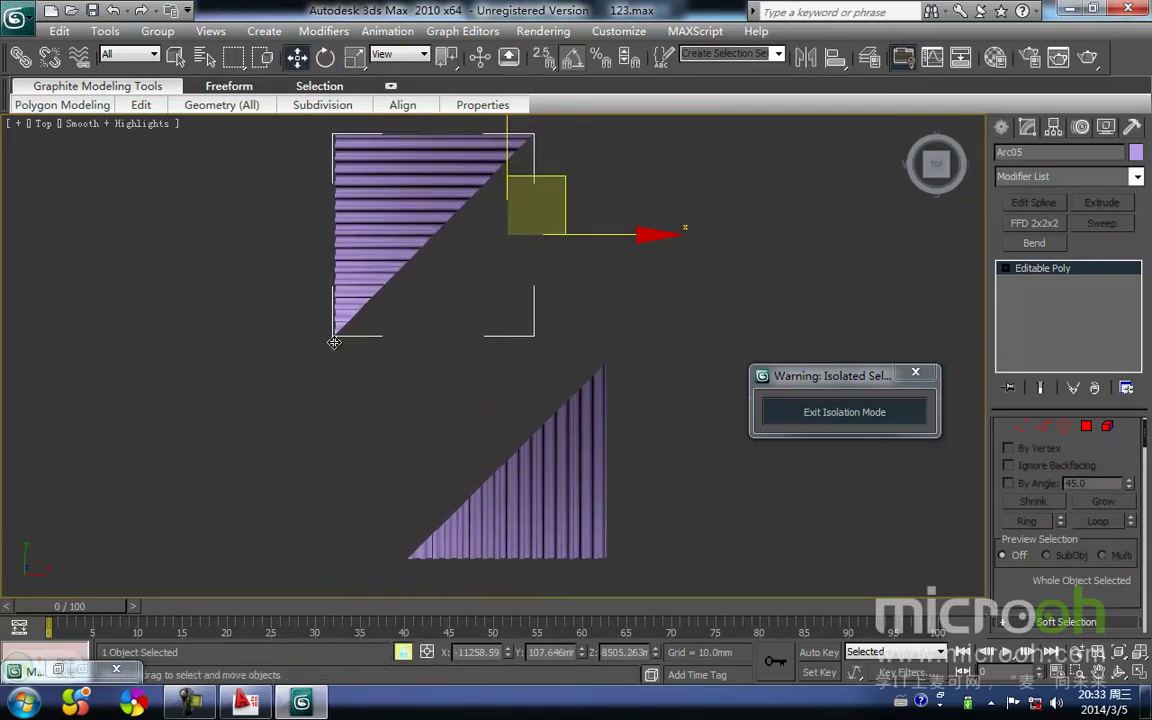
pyautogui.moveTo(334, 341); pyautogui.dragTo(406, 550)
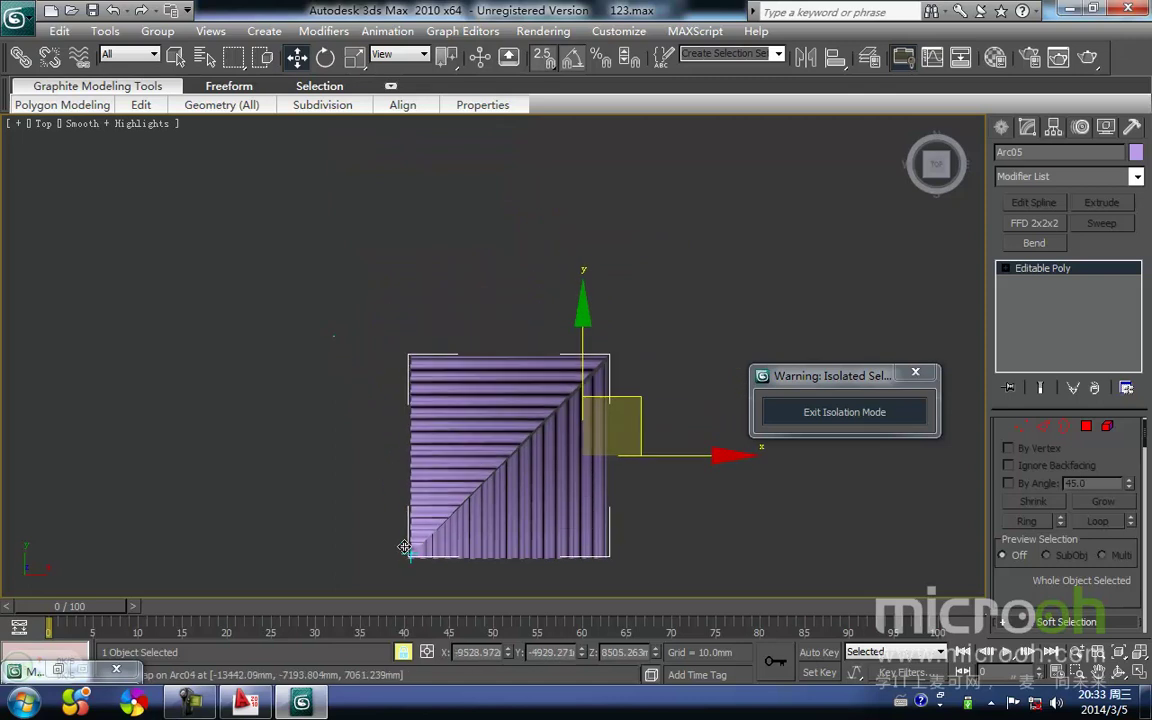
pyautogui.moveTo(406, 534); pyautogui.dragTo(472, 348, button='middle')
pyautogui.scroll(4, 472, 347)
pyautogui.moveTo(433, 407); pyautogui.dragTo(384, 434)
pyautogui.scroll(4, 417, 428)
pyautogui.scroll(3, 420, 430)
pyautogui.scroll(-10, 548, 327)
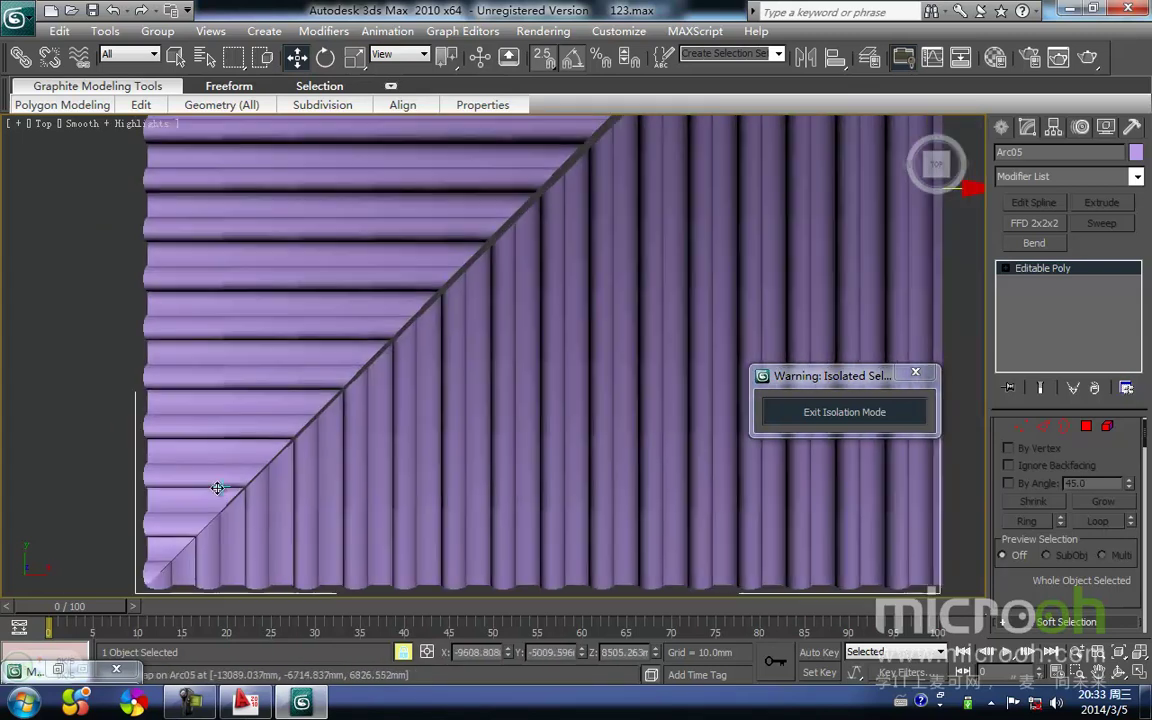
pyautogui.scroll(2, 502, 284)
pyautogui.moveTo(597, 203); pyautogui.dragTo(525, 260, button='middle')
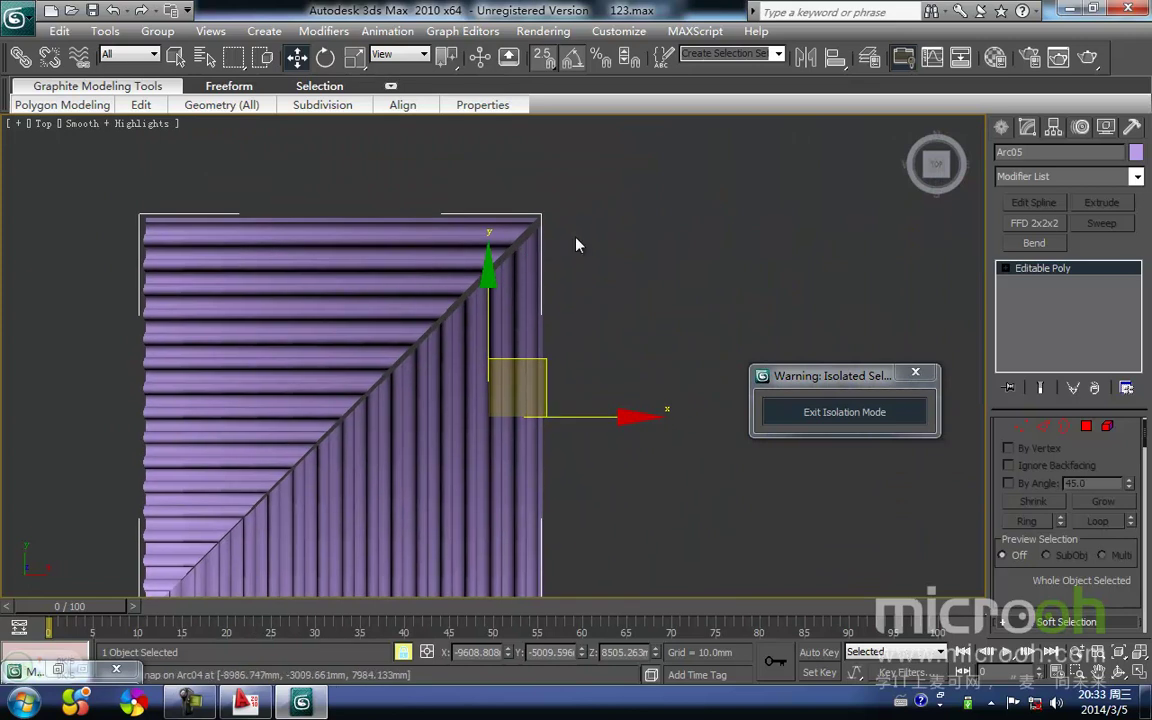
pyautogui.click(572, 237)
pyautogui.scroll(-4, 474, 300)
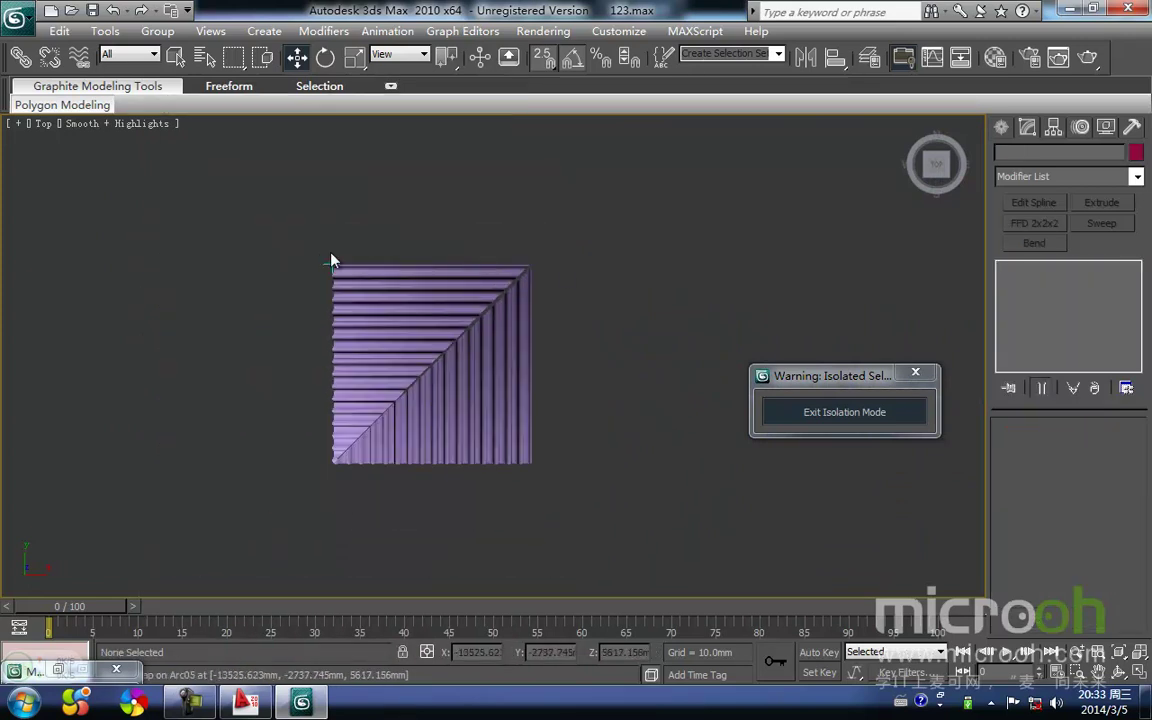
# Step: Examine the diagonal seam and the square corner formed by the two roof pieces in the top view
pyautogui.moveTo(530, 432); pyautogui.dragTo(535, 409, button='middle')
pyautogui.scroll(3, 540, 413)
pyautogui.scroll(-3, 513, 372)
pyautogui.moveTo(538, 308); pyautogui.dragTo(493, 338, button='middle')
pyautogui.scroll(2, 491, 340)
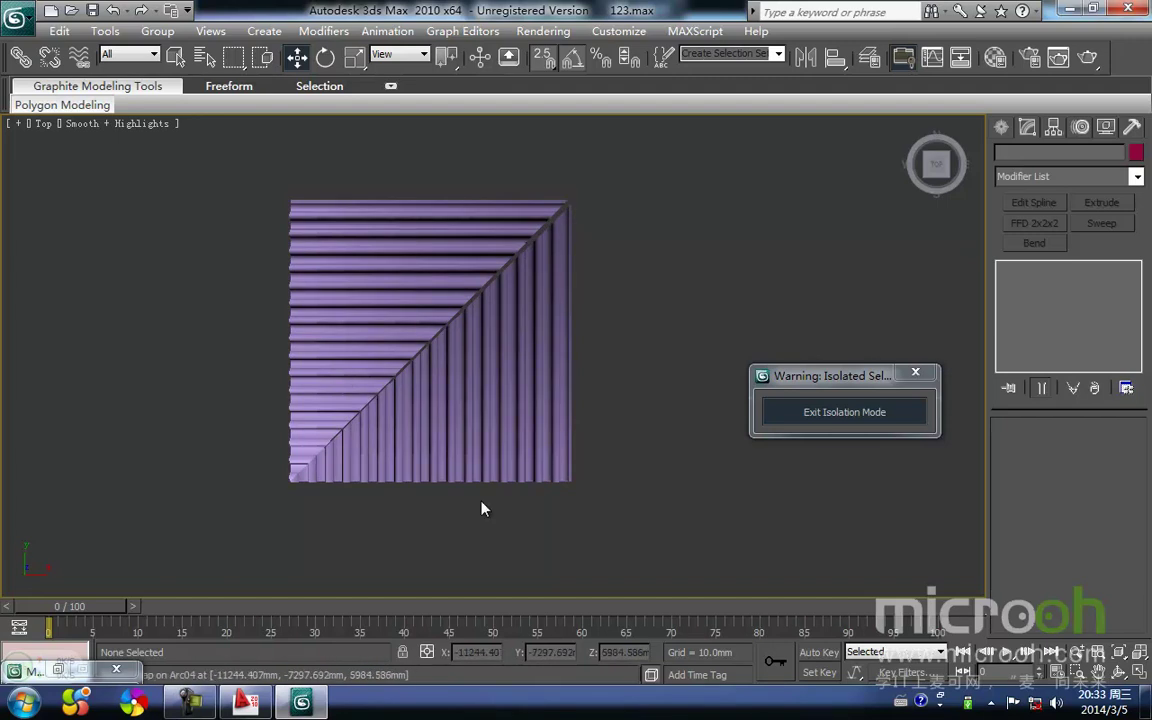
pyautogui.moveTo(567, 200); pyautogui.dragTo(478, 288, button='middle')
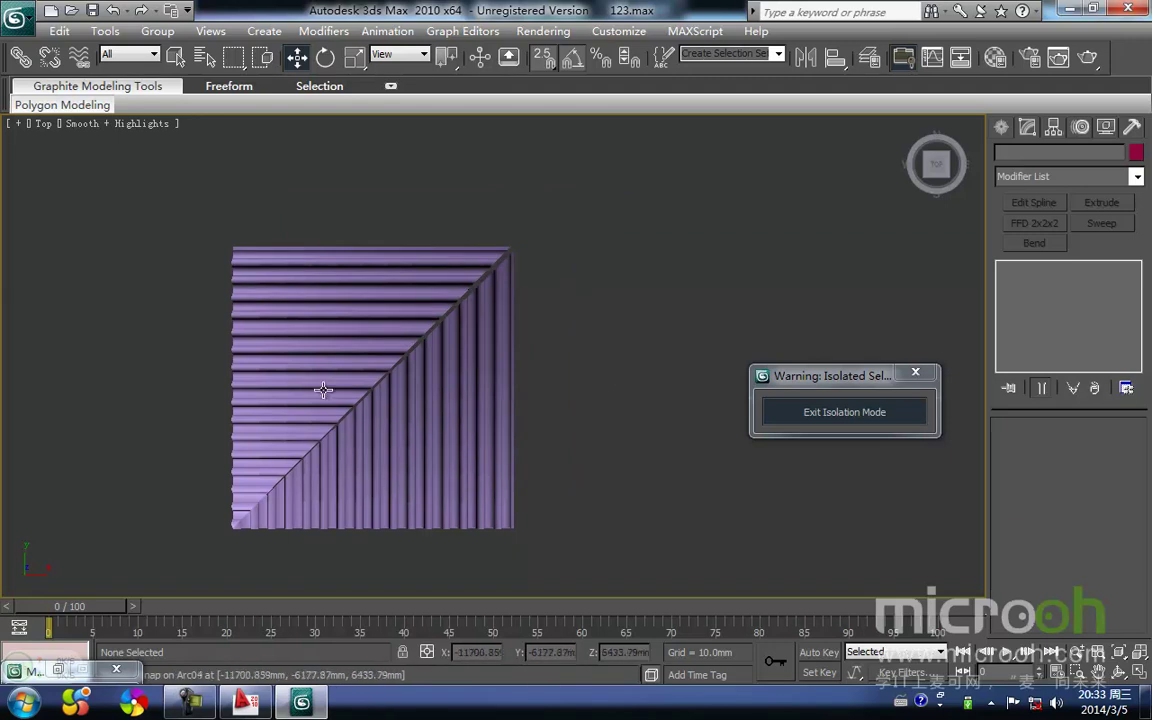
pyautogui.moveTo(296, 313); pyautogui.dragTo(316, 316, button='middle')
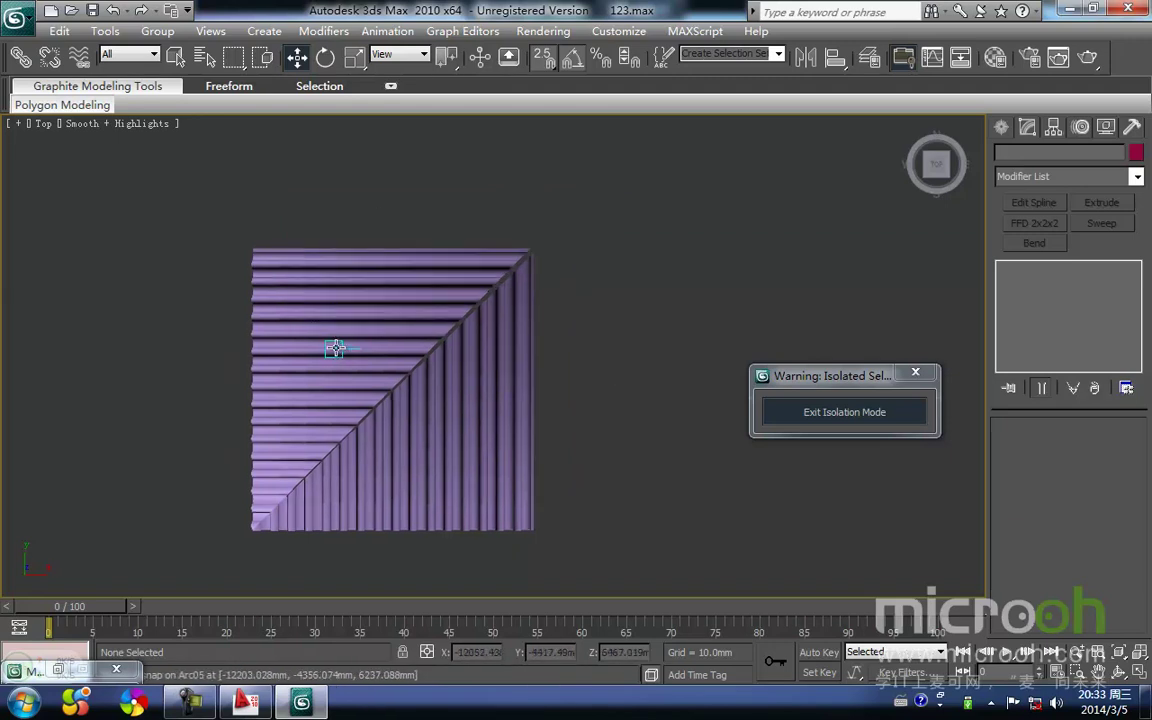
pyautogui.moveTo(430, 438); pyautogui.dragTo(425, 441, button='middle')
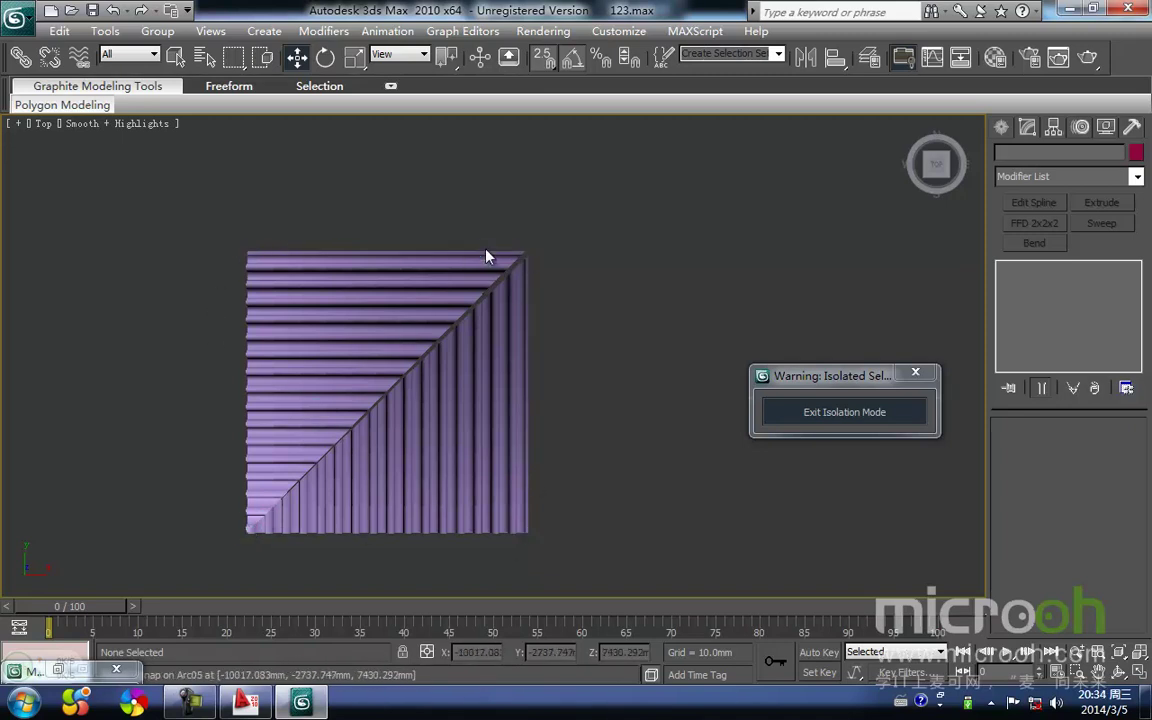
pyautogui.moveTo(519, 520); pyautogui.dragTo(535, 303, button='middle')
pyautogui.scroll(-2, 520, 496)
pyautogui.moveTo(401, 276); pyautogui.dragTo(372, 346, button='middle')
# Step: Select both triangular roof pieces and exit isolation with the top view displayed
pyautogui.press('f')
pyautogui.press('z')
pyautogui.scroll(-4, 372, 347)
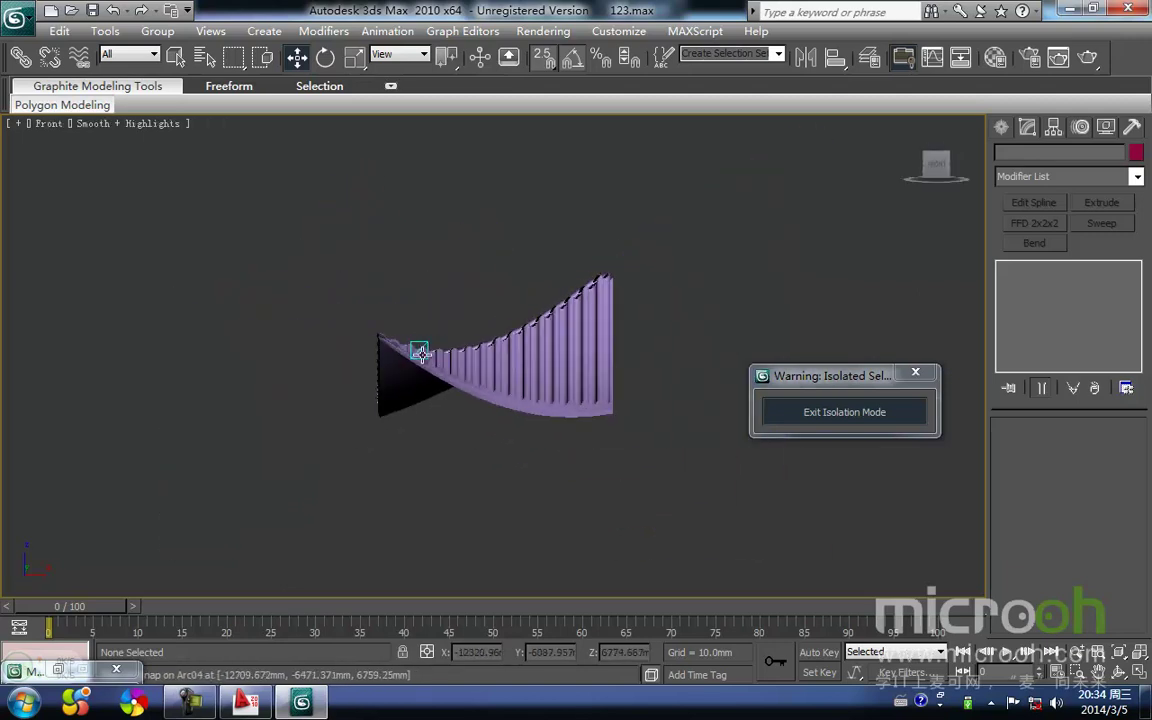
pyautogui.moveTo(451, 250); pyautogui.dragTo(406, 224)
pyautogui.moveTo(507, 279); pyautogui.dragTo(388, 296, button='middle')
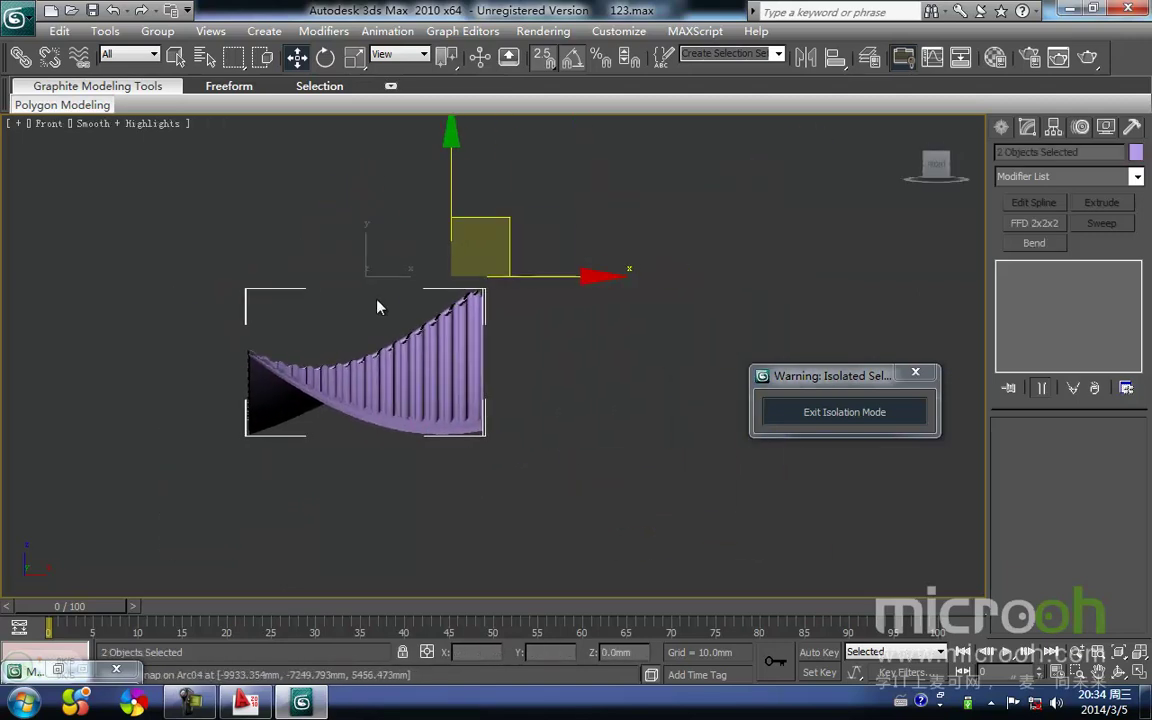
pyautogui.press('t')
pyautogui.press('z')
pyautogui.click(845, 412)
pyautogui.scroll(-5, 566, 414)
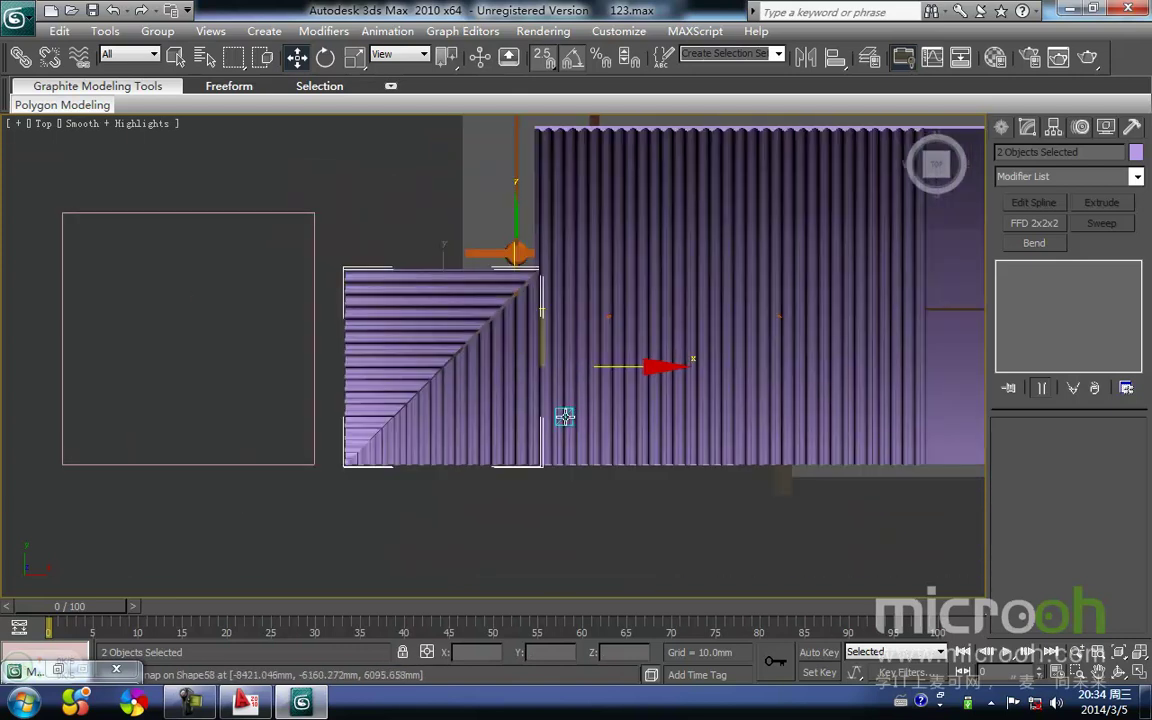
# Step: Compare the roof corner with the elevation linework in the wireframe front view, toggling the geometry's visibility
pyautogui.keyDown('alt'); pyautogui.moveTo(481, 356); pyautogui.dragTo(437, 277, button='middle'); pyautogui.keyUp('alt')
pyautogui.press('f')
pyautogui.press('z')
pyautogui.scroll(-3, 437, 277)
pyautogui.moveTo(305, 252); pyautogui.dragTo(303, 298, button='middle')
pyautogui.press('F3')
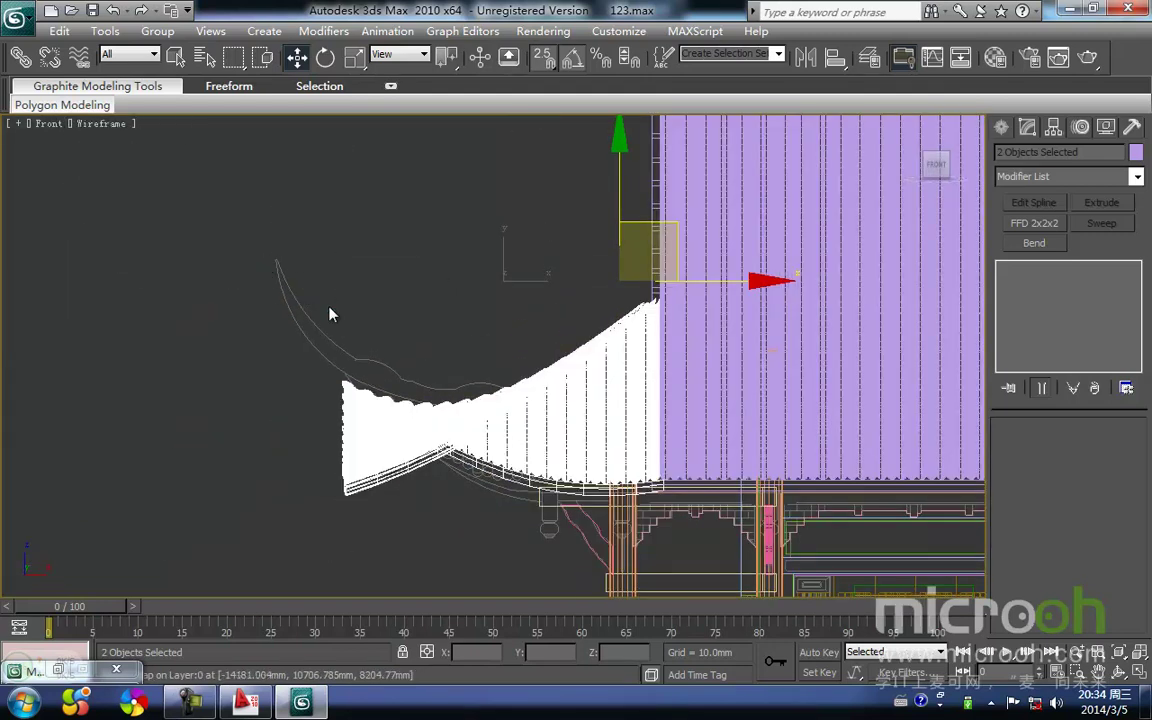
pyautogui.moveTo(507, 351); pyautogui.dragTo(404, 363, button='middle')
pyautogui.hotkey('shift', 'g')
pyautogui.hotkey('shift', 'g')
pyautogui.scroll(-1, 490, 359)
pyautogui.scroll(1, 497, 345)
pyautogui.scroll(-1, 491, 312)
pyautogui.scroll(-1, 495, 356)
# Step: Restore shaded display and examine the whole building with its roof corner in the front view
pyautogui.press('F3')
pyautogui.scroll(2, 481, 361)
pyautogui.moveTo(495, 356)
pyautogui.mouseDown(button='middle')
pyautogui.moveTo(481, 361)
pyautogui.moveTo(435, 329)
pyautogui.mouseUp(button='middle')
pyautogui.scroll(-3, 435, 329)
pyautogui.moveTo(480, 432)
pyautogui.keyDown('alt'); pyautogui.mouseDown(button='middle')
pyautogui.moveTo(496, 450)
pyautogui.moveTo(635, 489)
pyautogui.moveTo(471, 473)
pyautogui.moveTo(538, 382)
pyautogui.moveTo(506, 391)
pyautogui.mouseUp(button='middle'); pyautogui.keyUp('alt')
pyautogui.press('f')
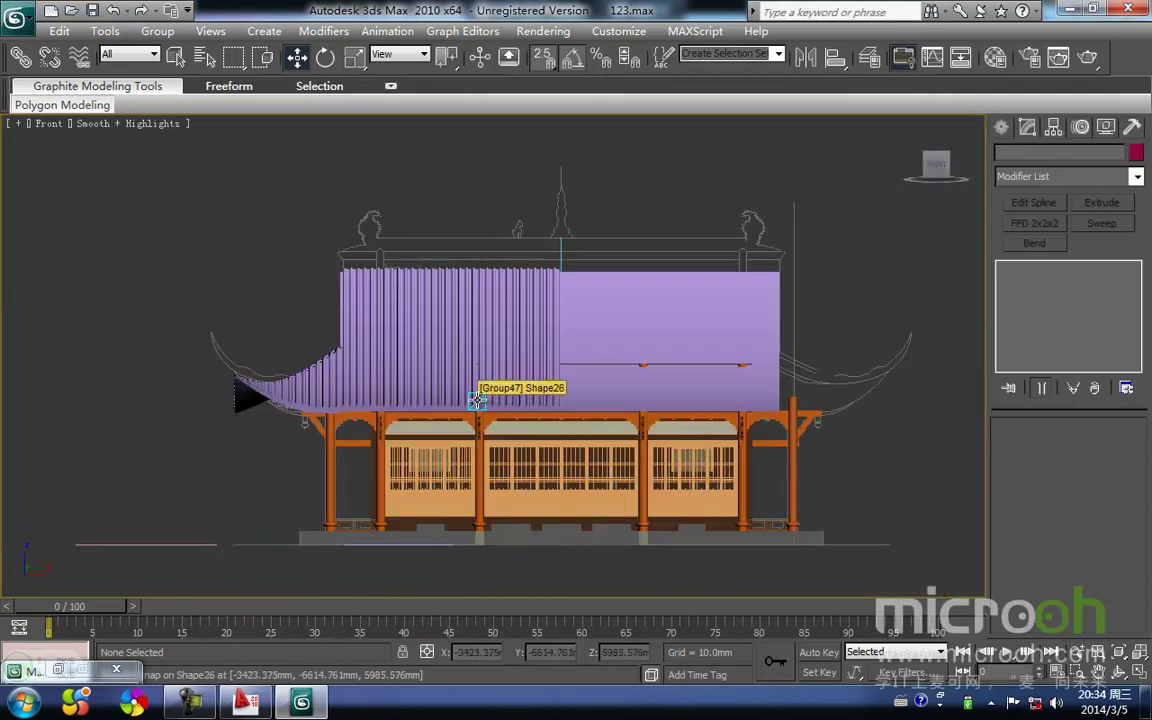